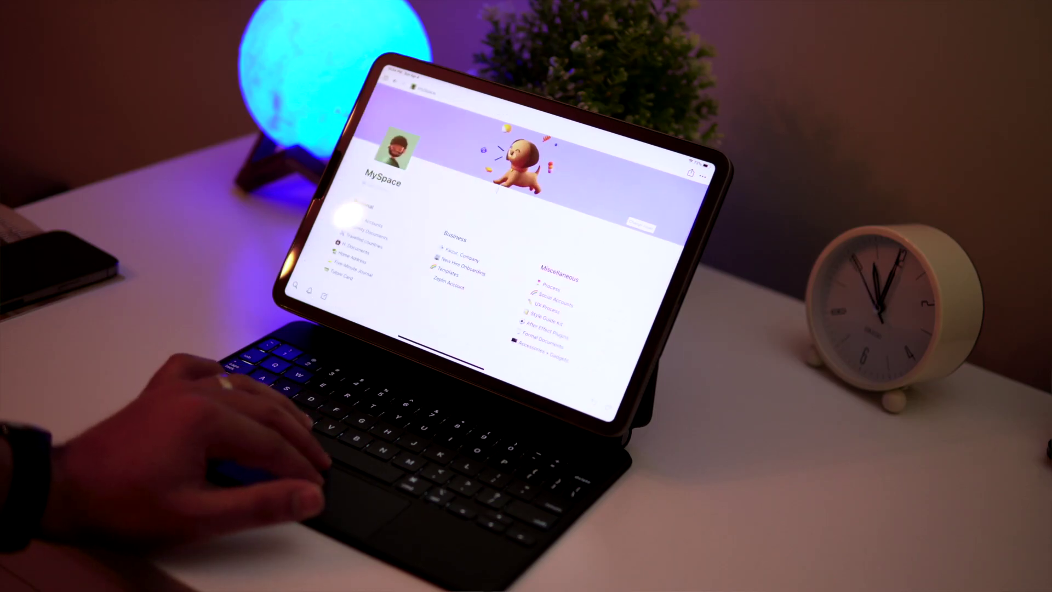
# Scroll down the notion.so 'All-in-one workspace' product page.
pyautogui.scroll(-2, 497, 190)
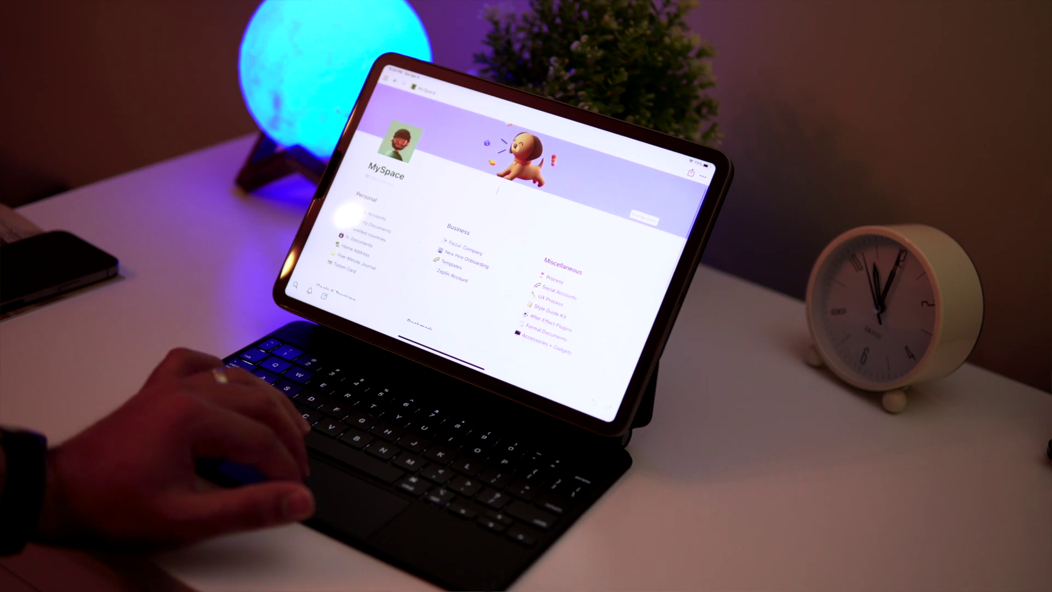
pyautogui.scroll(-2, 498, 190)
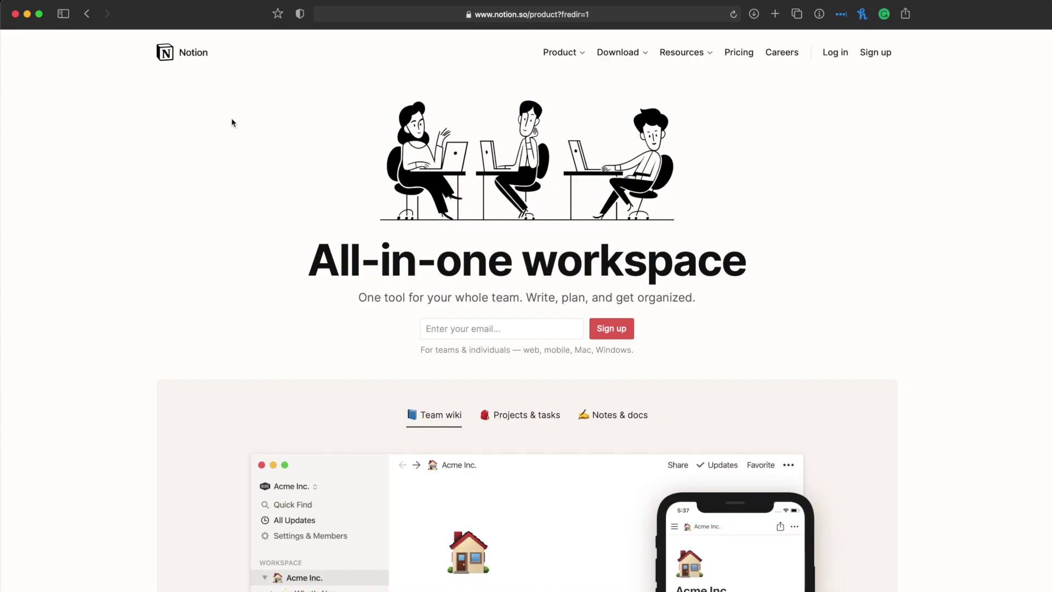
# Preview the Team wiki, Projects & tasks and Notes & docs demos on the product page.
pyautogui.scroll(-3, 221, 171)
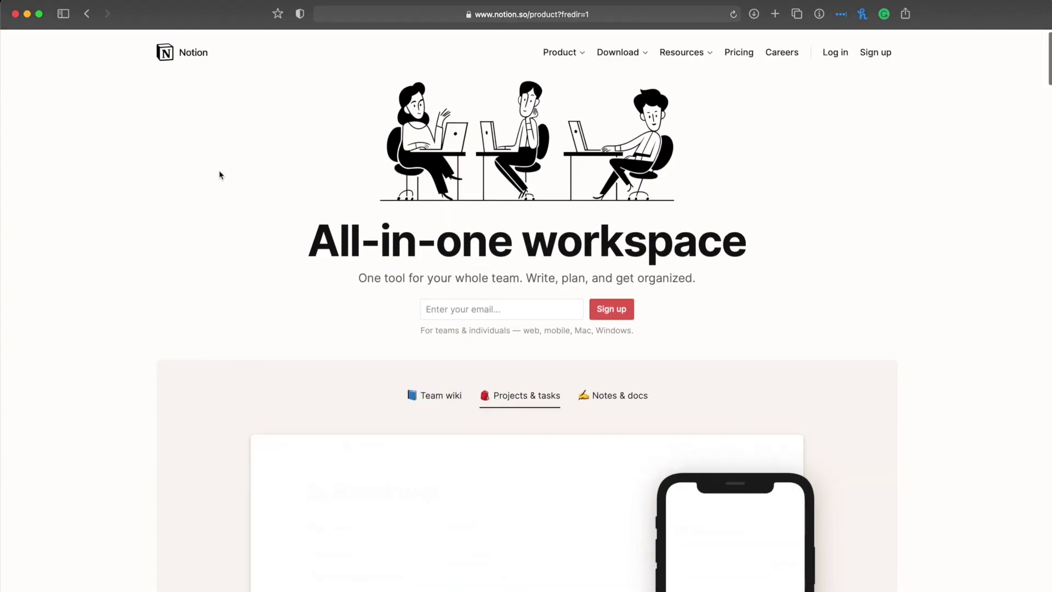
pyautogui.scroll(-2, 221, 174)
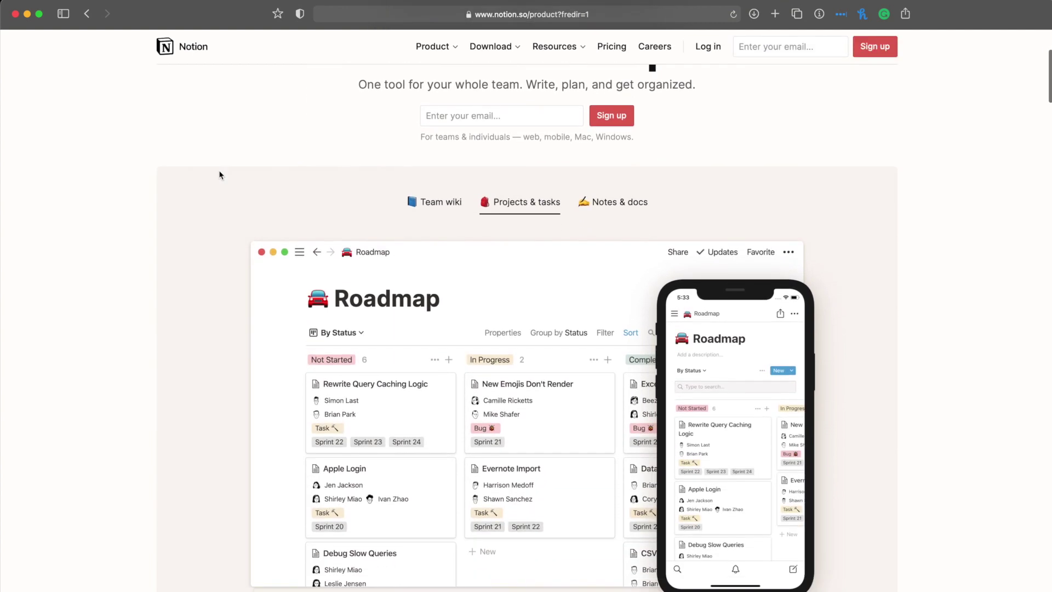
pyautogui.click(410, 201)
pyautogui.click(509, 203)
pyautogui.click(618, 206)
# Scroll down to the Notes & docs meeting-notes example.
pyautogui.scroll(-15, 618, 207)
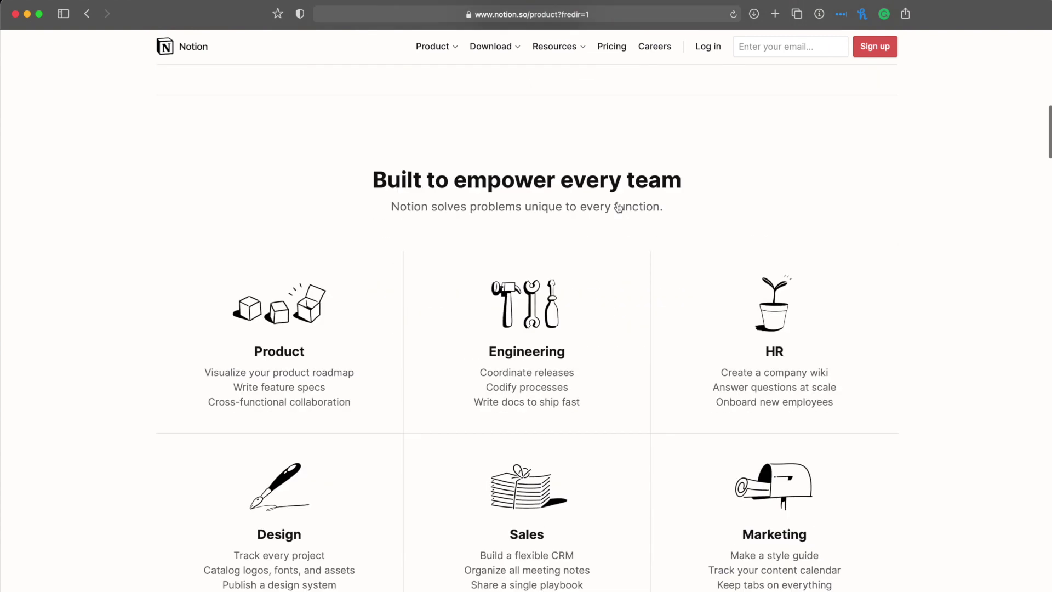
pyautogui.scroll(-12, 618, 207)
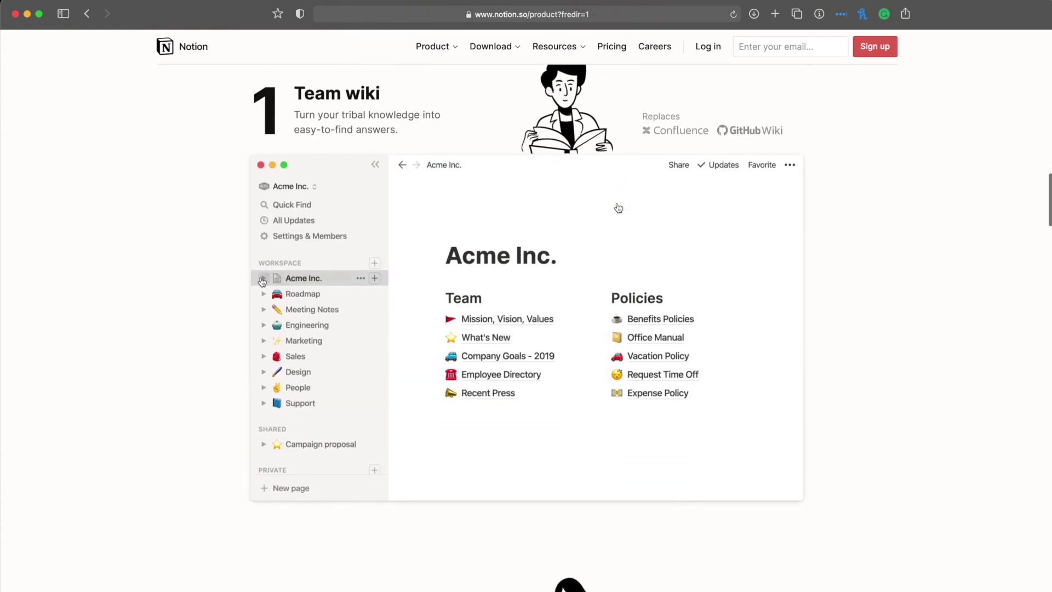
pyautogui.scroll(-8, 618, 207)
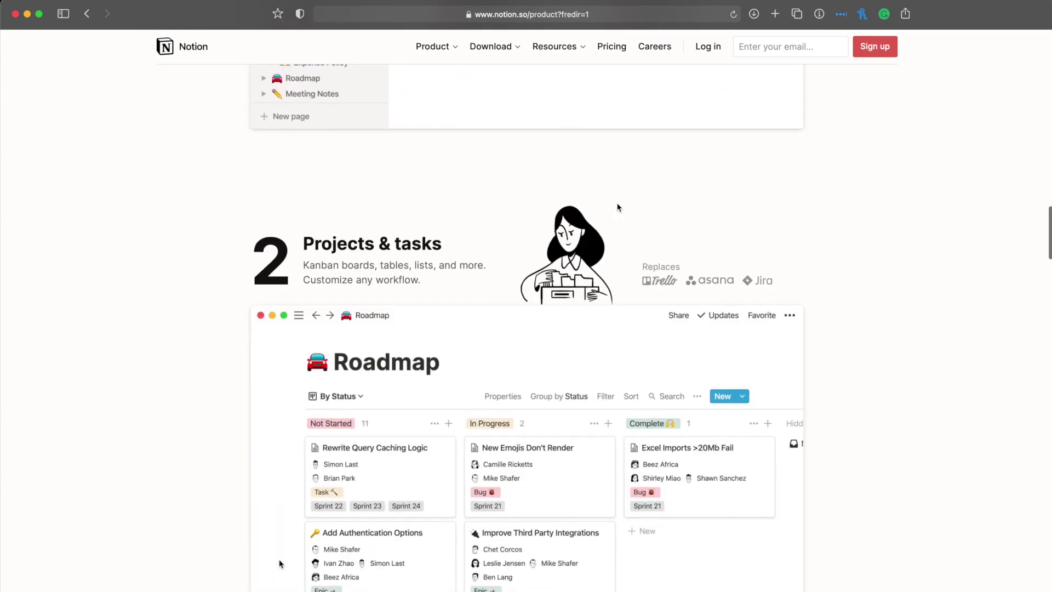
pyautogui.scroll(-4, 619, 207)
pyautogui.scroll(1, 619, 207)
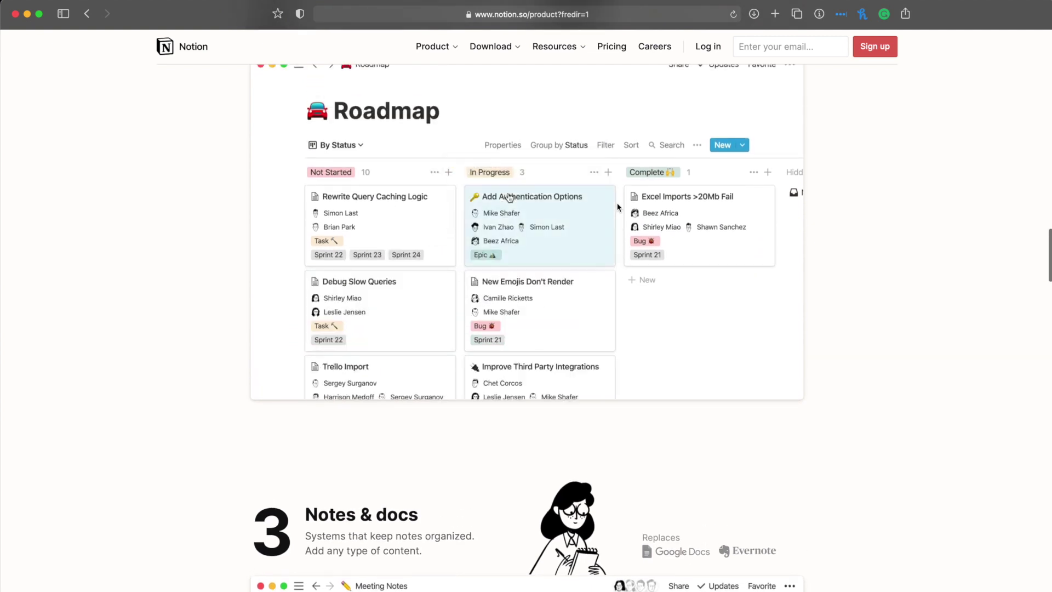
pyautogui.scroll(-2, 619, 207)
pyautogui.scroll(-10, 619, 207)
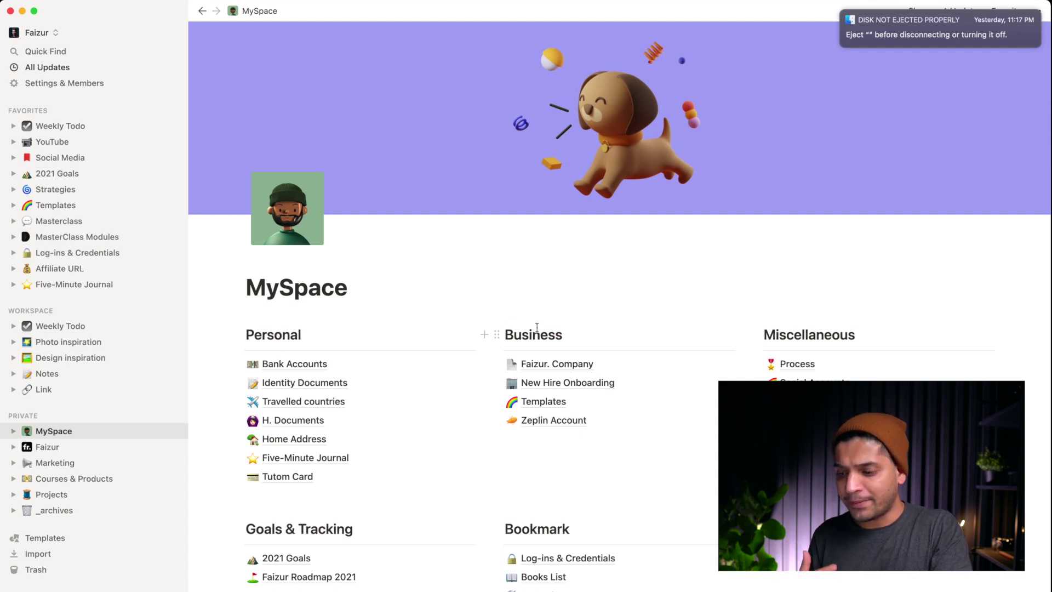
# Scroll the MySpace dashboard and open the Books List link under Bookmark.
pyautogui.scroll(-3, 537, 327)
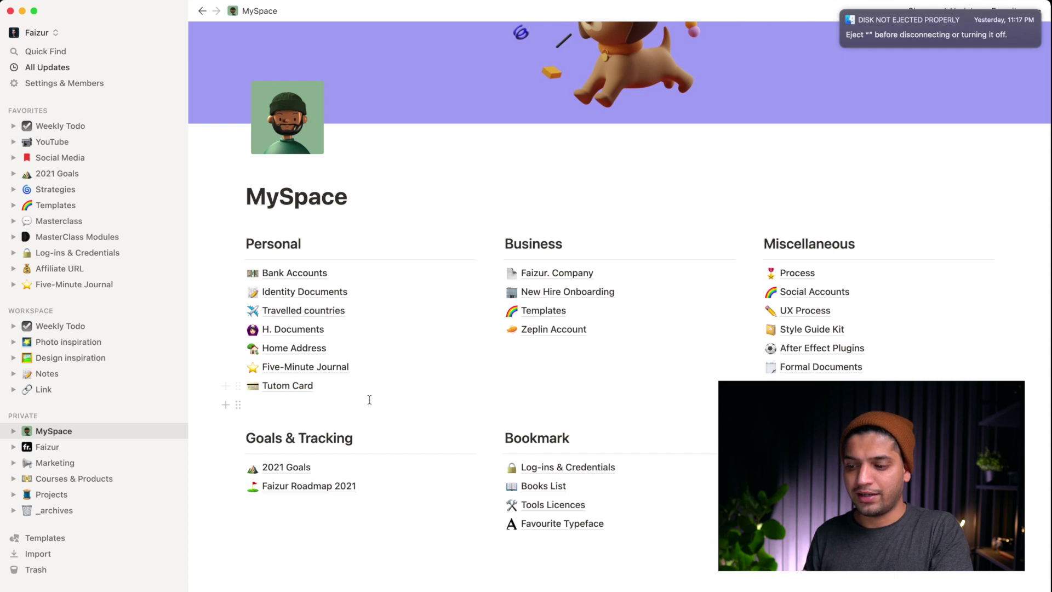
pyautogui.scroll(-1, 547, 380)
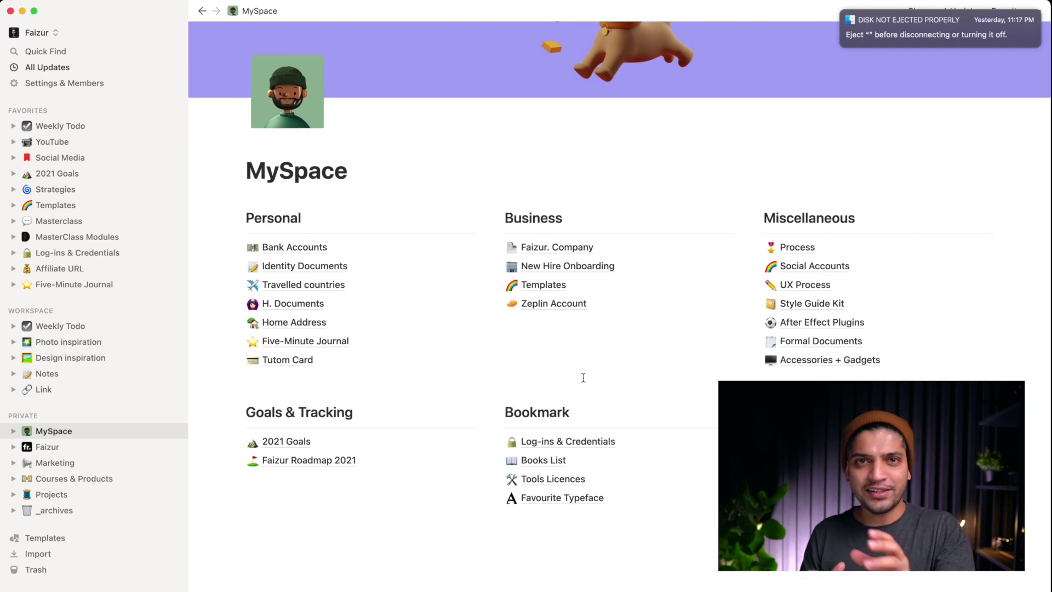
pyautogui.scroll(-1, 583, 378)
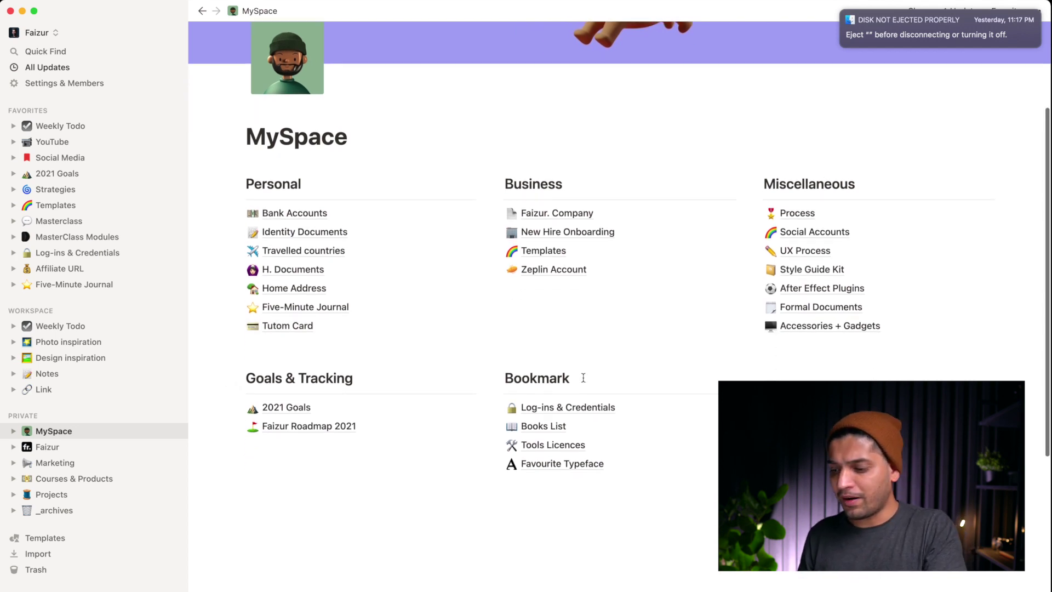
pyautogui.click(545, 425)
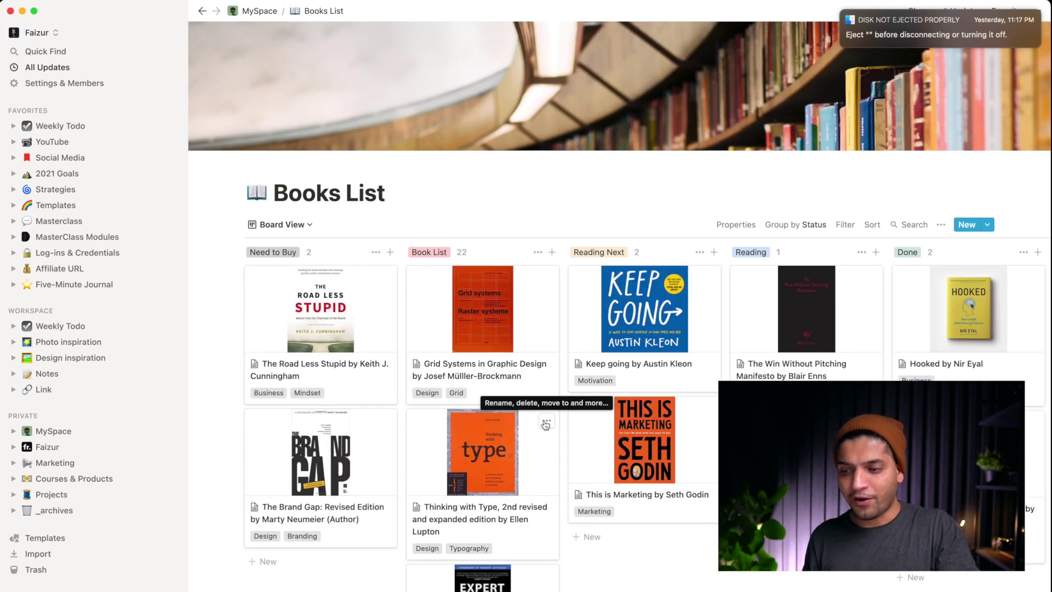
# Scroll the Books List board, then return to MySpace via the breadcrumb.
pyautogui.scroll(-3, 545, 424)
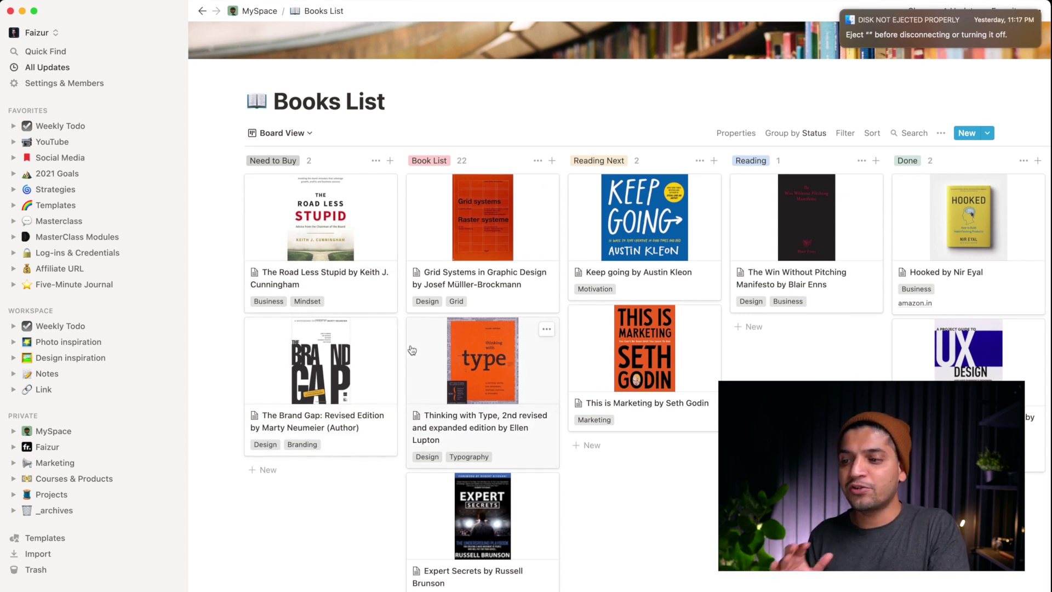
pyautogui.scroll(2, 411, 350)
pyautogui.click(259, 11)
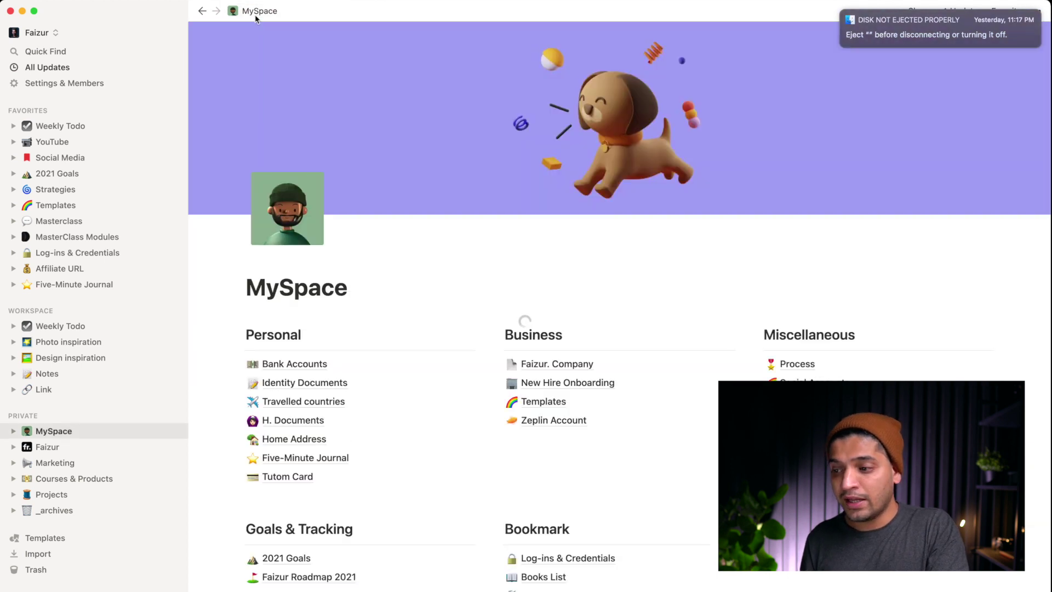
# Open the Templates page listed under Business on MySpace.
pyautogui.scroll(-2, 461, 425)
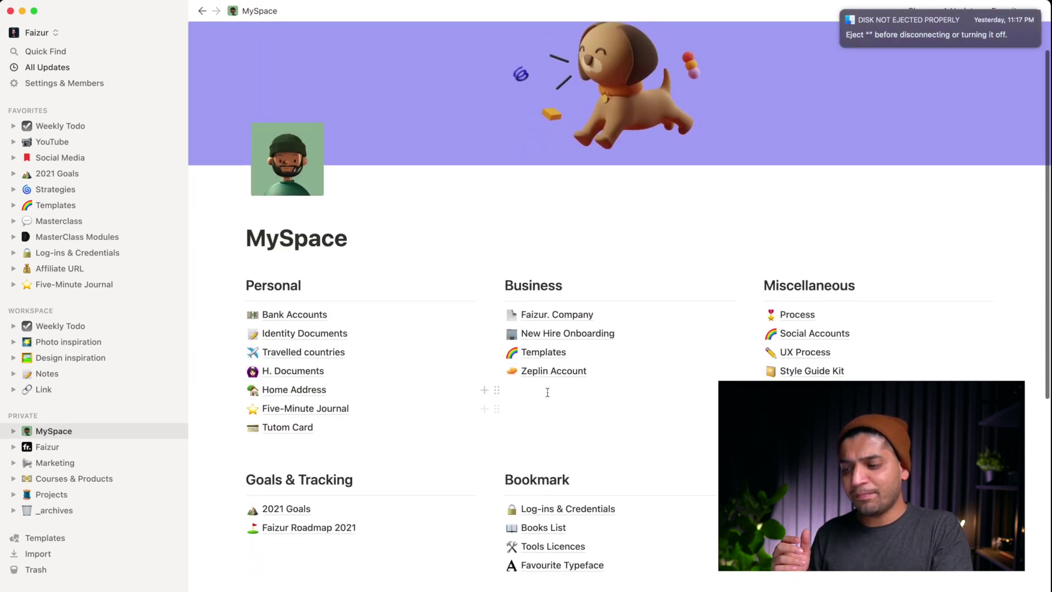
pyautogui.click(541, 356)
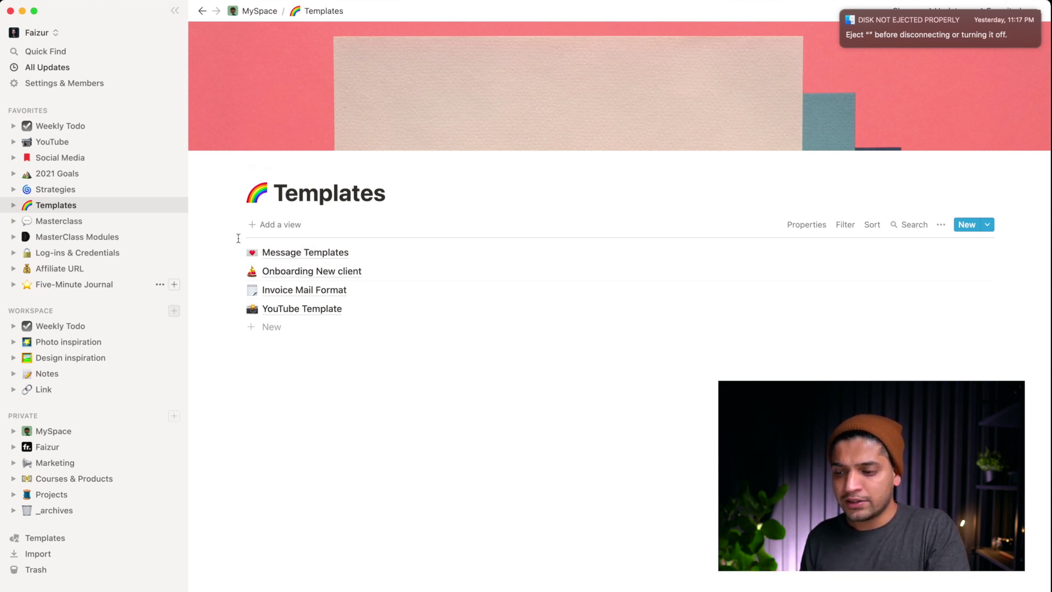
pyautogui.click(300, 253)
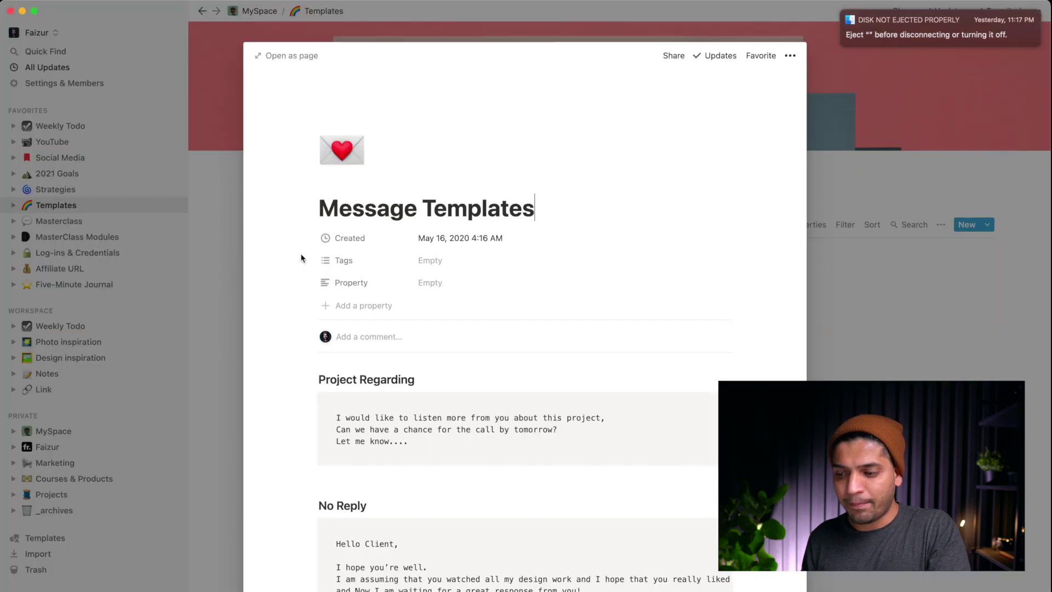
pyautogui.scroll(-3, 326, 382)
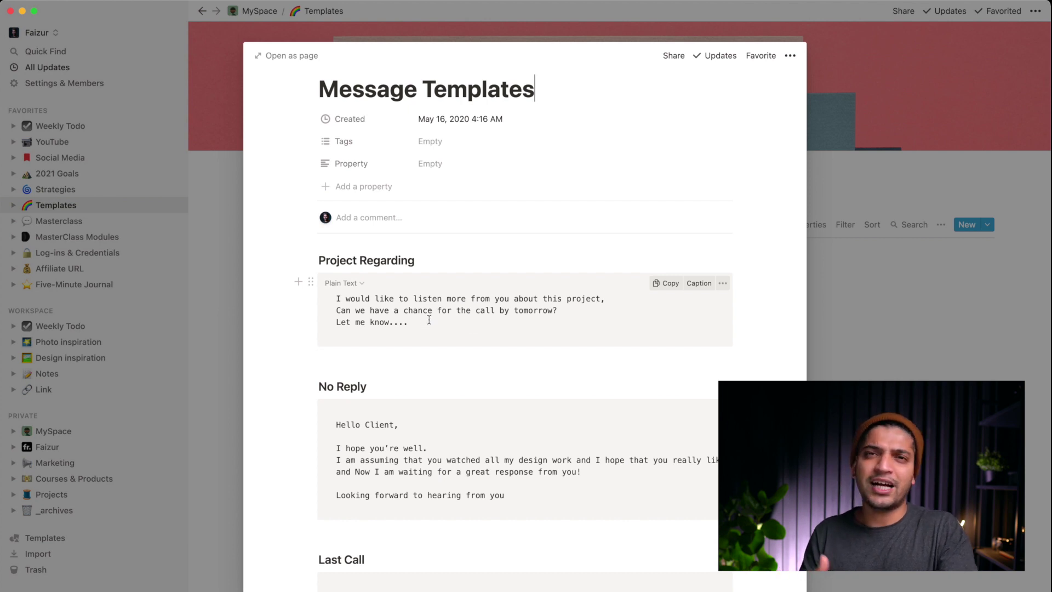
pyautogui.scroll(-2, 429, 320)
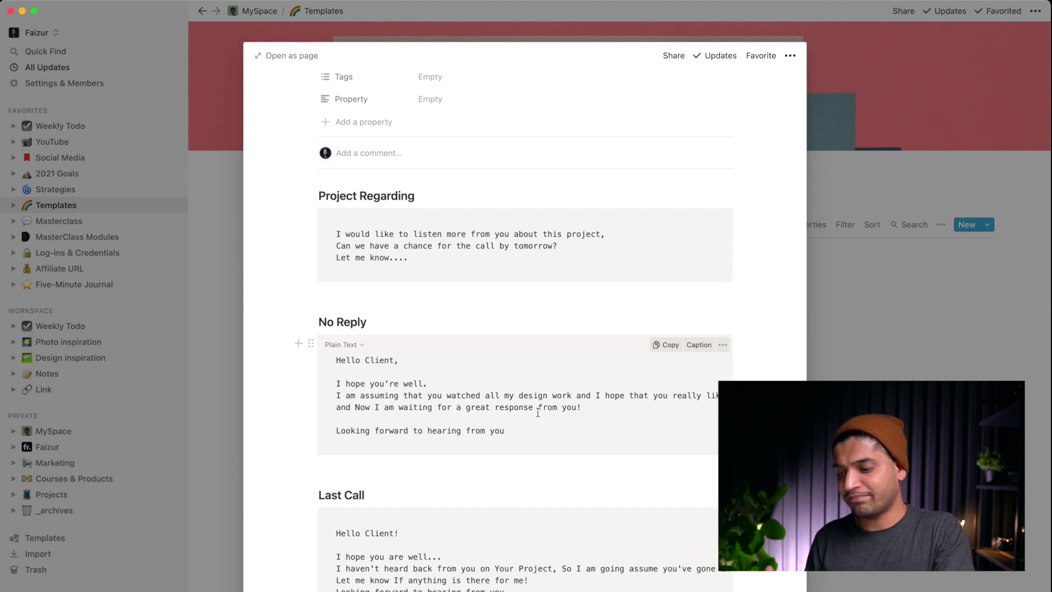
pyautogui.scroll(-3, 477, 418)
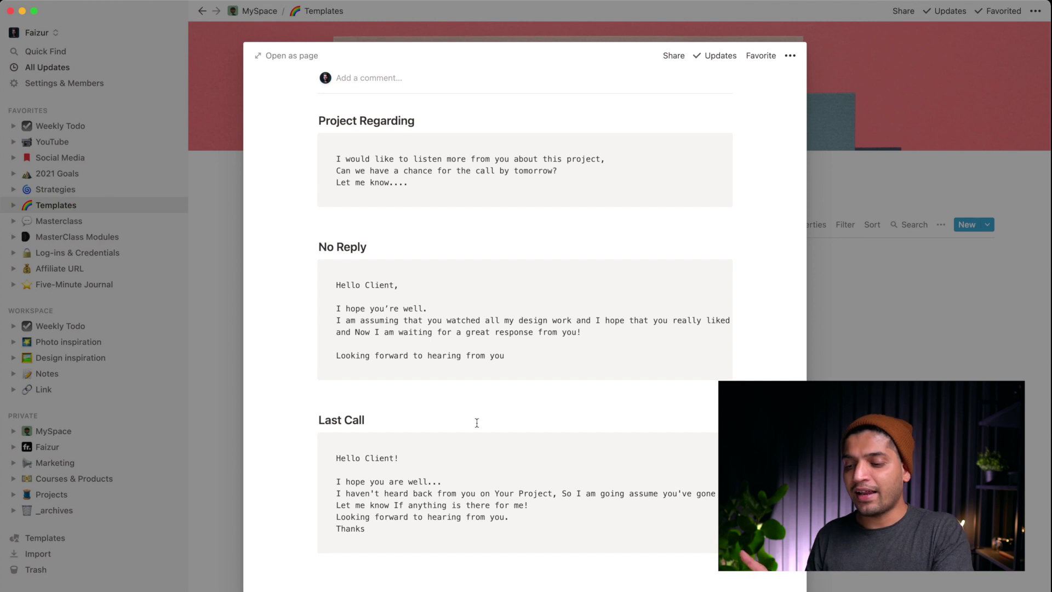
pyautogui.click(892, 348)
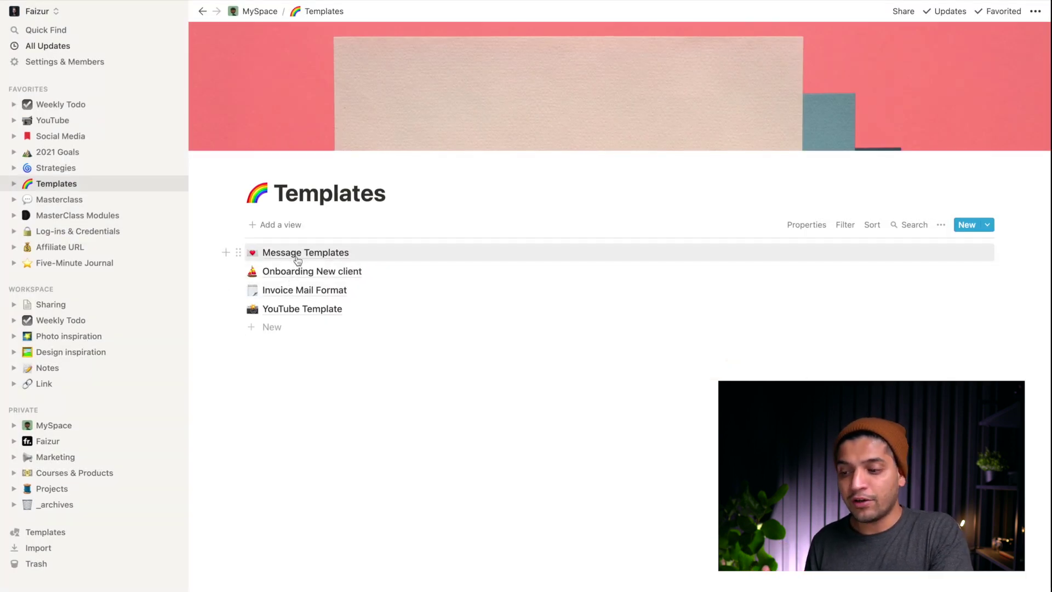
# Preview the Onboarding New client template, skim its steps, and open its linked Airtable invoice form.
pyautogui.click(318, 272)
pyautogui.scroll(-2, 329, 290)
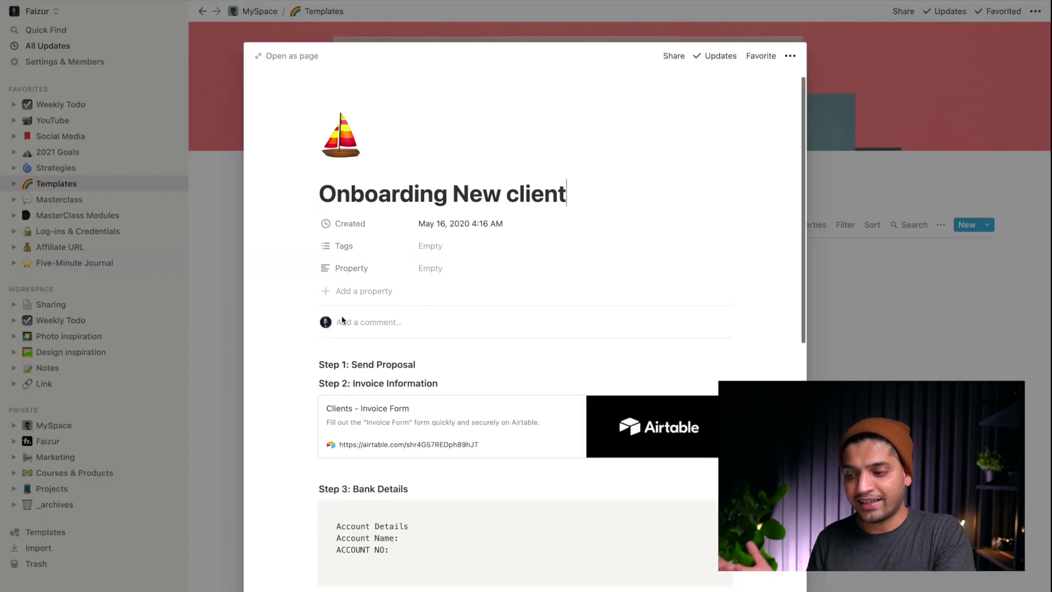
pyautogui.moveTo(371, 331); pyautogui.dragTo(338, 332)
pyautogui.moveTo(426, 350); pyautogui.dragTo(358, 353)
pyautogui.scroll(-1, 358, 353)
pyautogui.scroll(-2, 357, 353)
pyautogui.moveTo(421, 405); pyautogui.dragTo(314, 398)
pyautogui.click(451, 403)
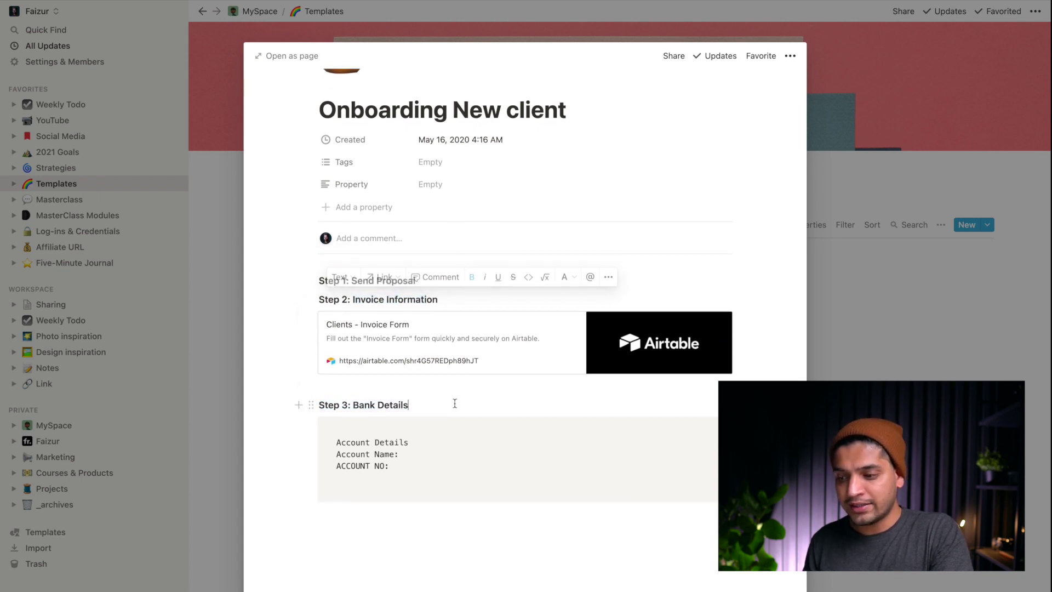
pyautogui.scroll(-2, 453, 404)
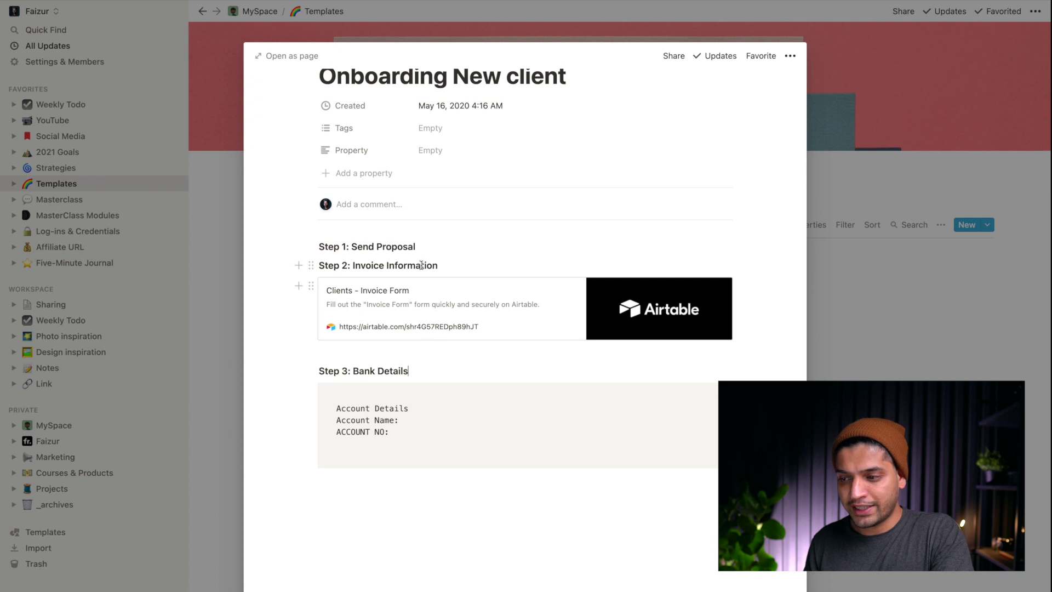
pyautogui.click(633, 308)
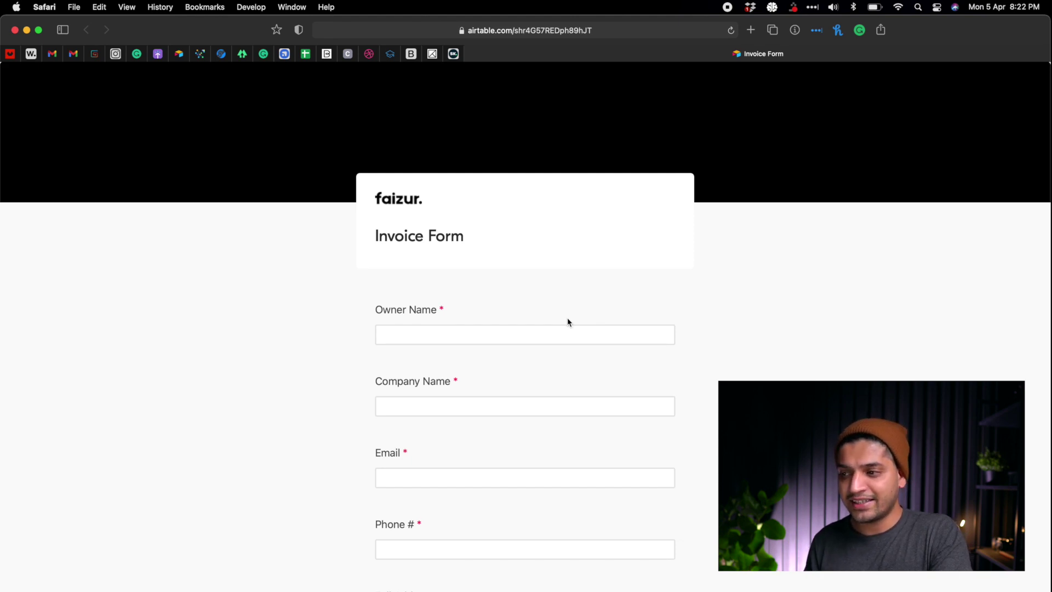
# Scroll through the Airtable Invoice Form's fields, then switch back to the Notion workspace.
pyautogui.click(530, 31)
pyautogui.click(751, 175)
pyautogui.scroll(-3, 730, 333)
pyautogui.scroll(-4, 731, 333)
pyautogui.scroll(6, 731, 333)
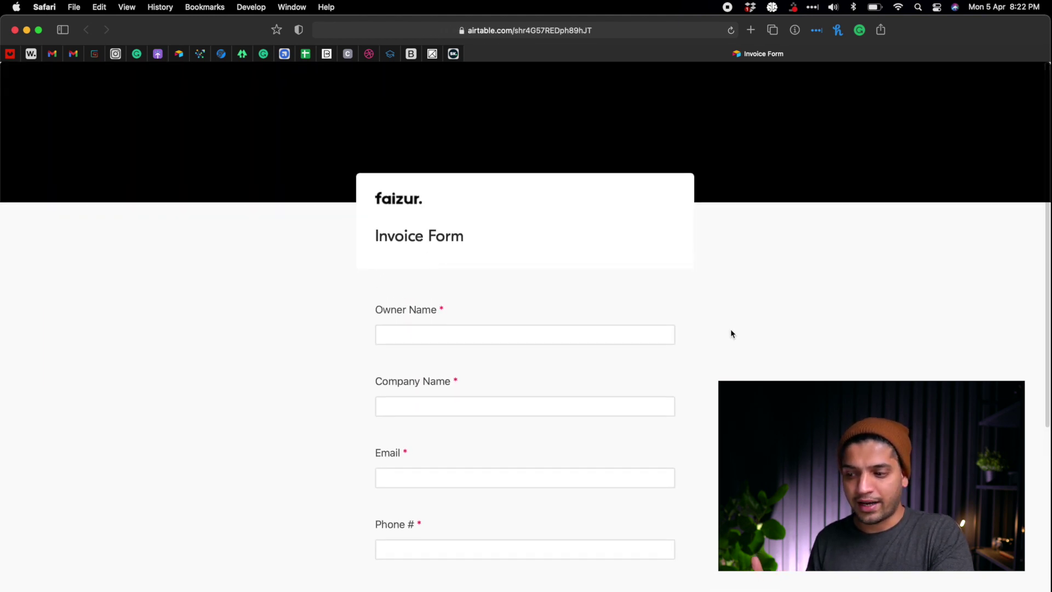
pyautogui.hotkey('ctrl', 'Right')
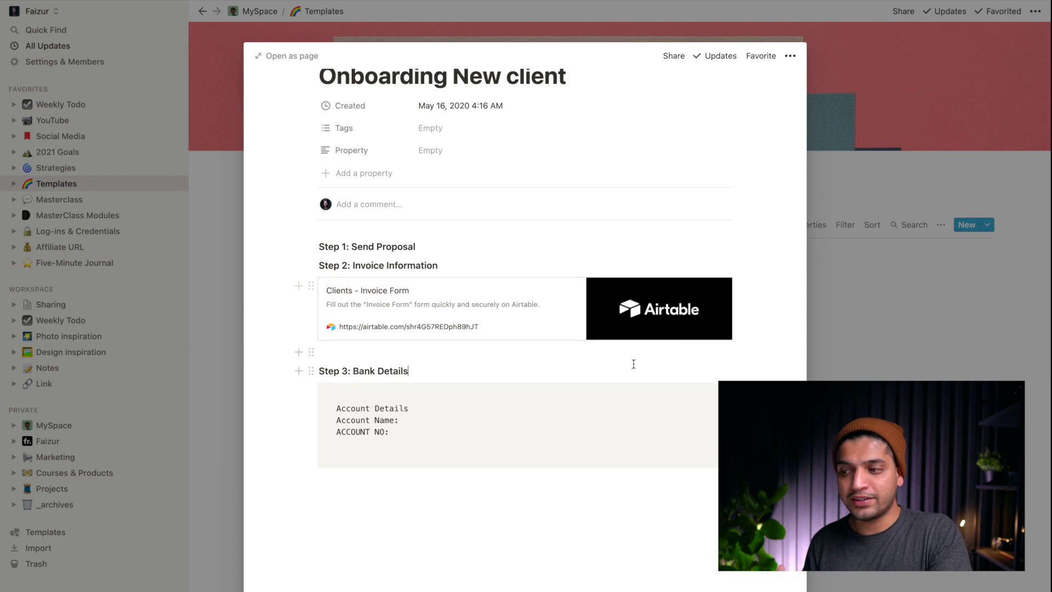
# Open the Roadmap 2021 page under Goals & Tracking.
pyautogui.scroll(-1, 574, 359)
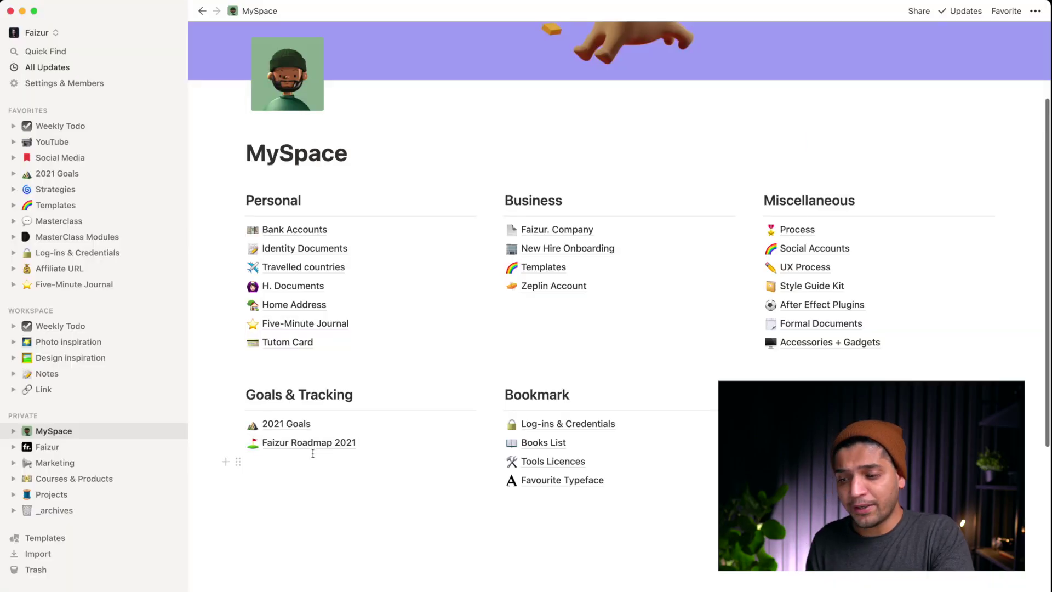
pyautogui.click(307, 448)
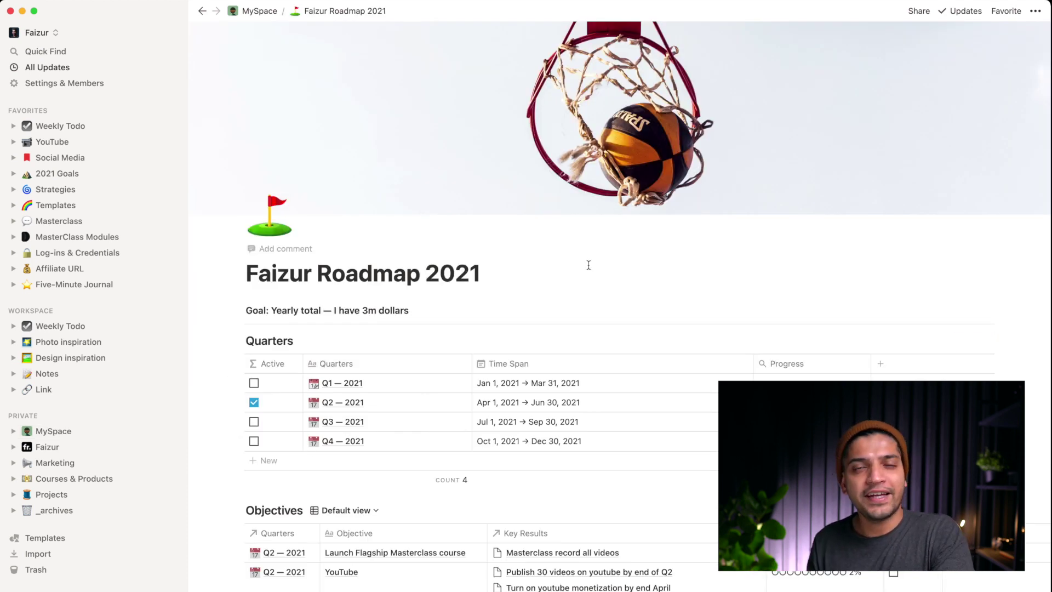
pyautogui.scroll(-3, 587, 265)
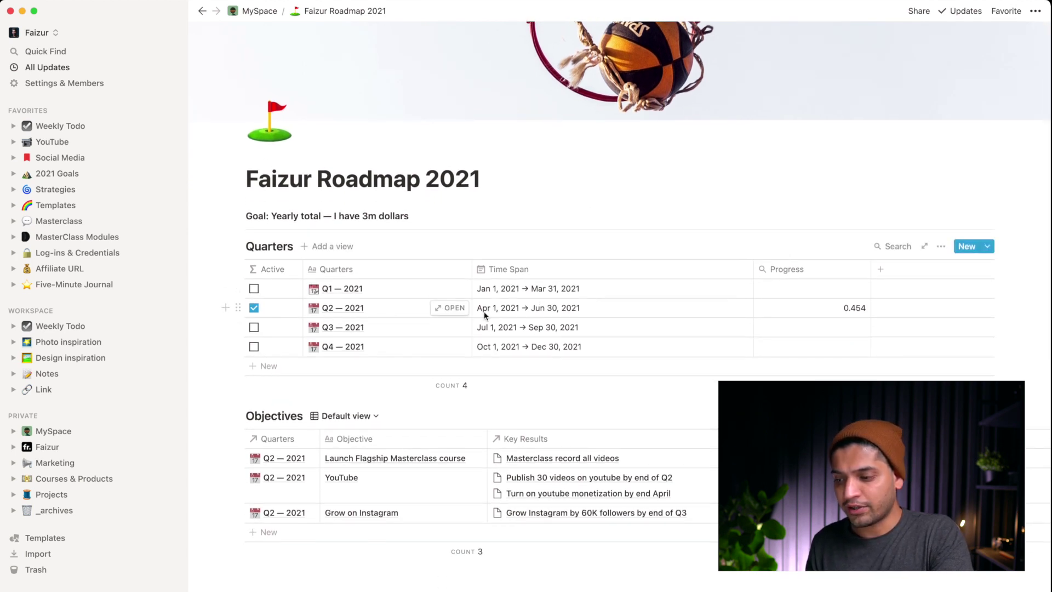
pyautogui.scroll(-4, 583, 317)
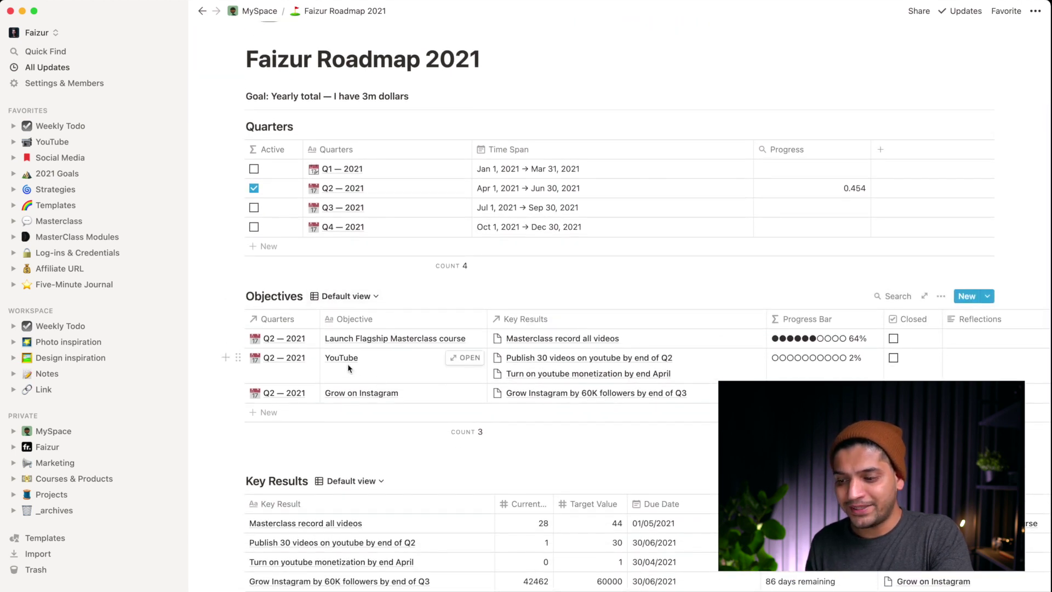
pyautogui.scroll(-3, 374, 386)
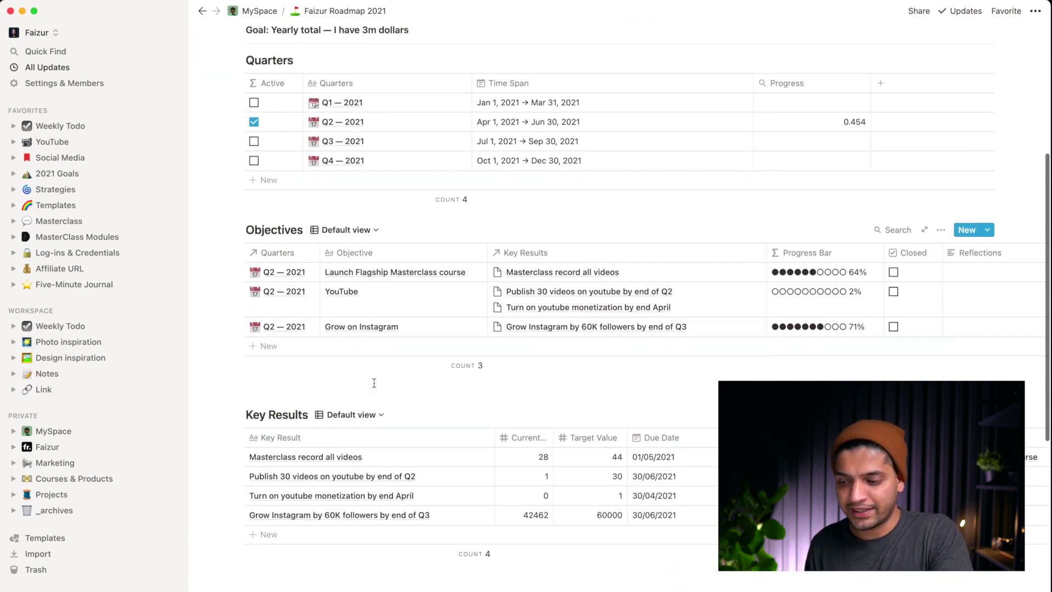
pyautogui.scroll(-2, 354, 487)
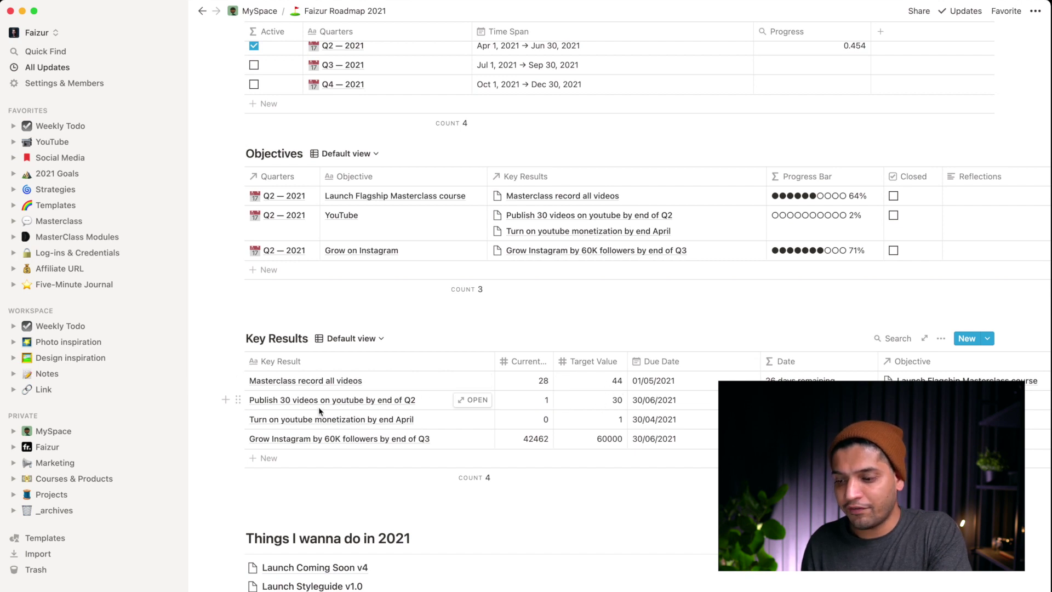
pyautogui.scroll(-1, 346, 413)
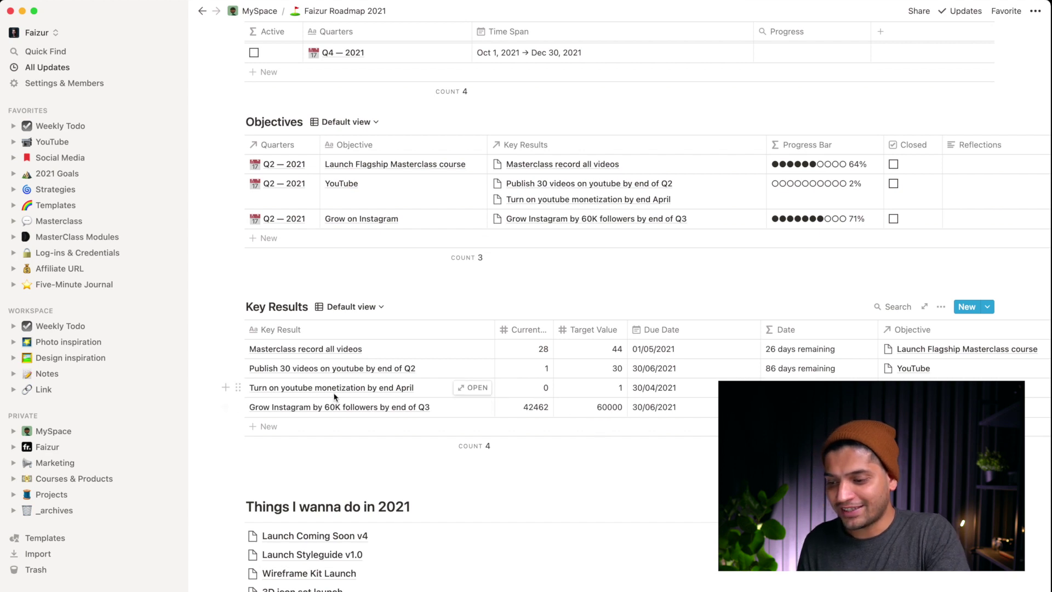
pyautogui.scroll(1, 578, 378)
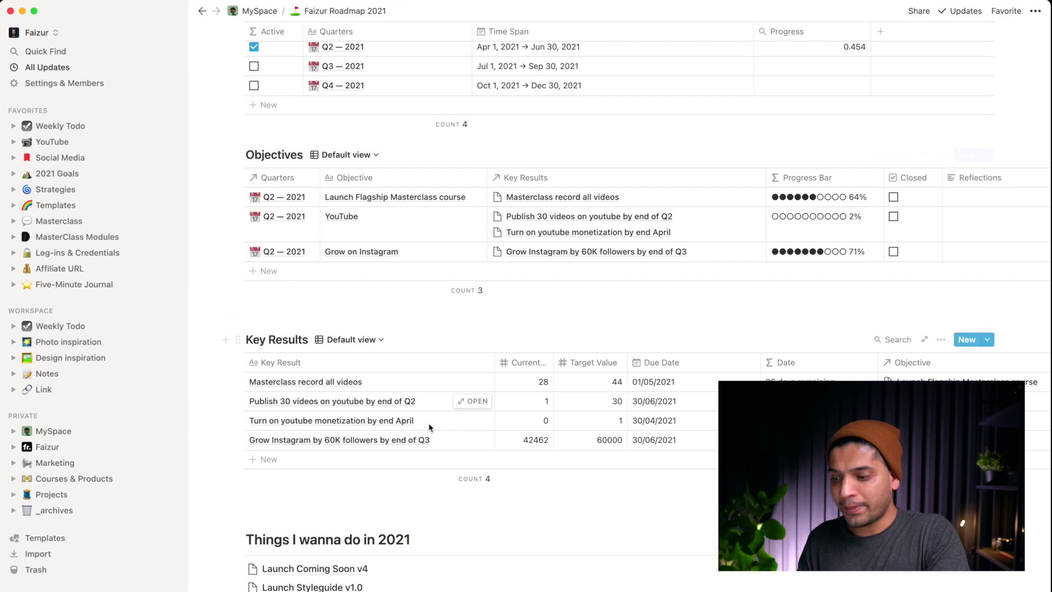
# Set the Masterclass record all videos key result's Current value to 44.
pyautogui.click(520, 390)
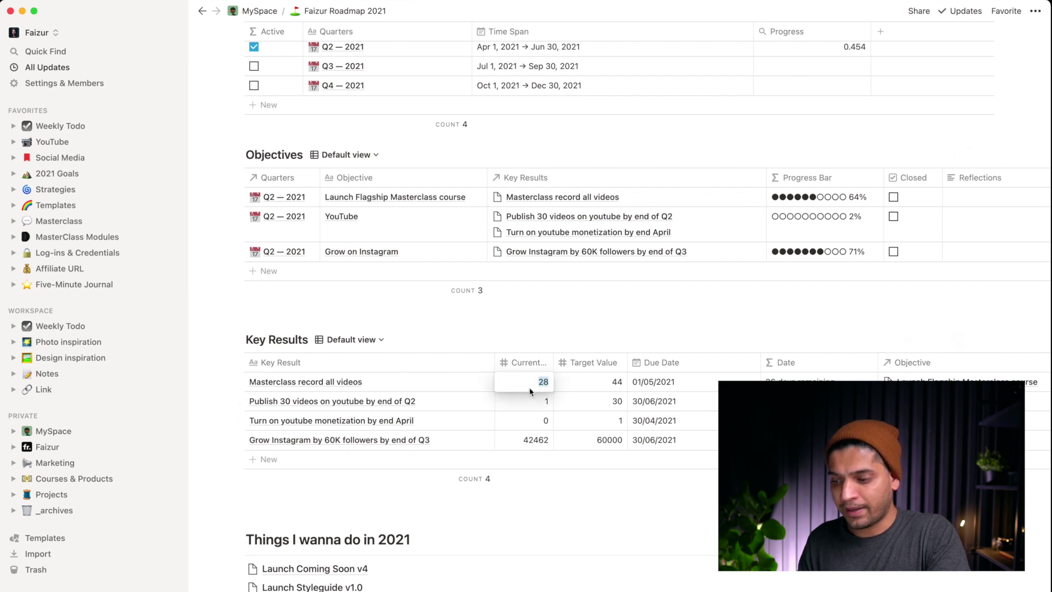
pyautogui.press('Tab')
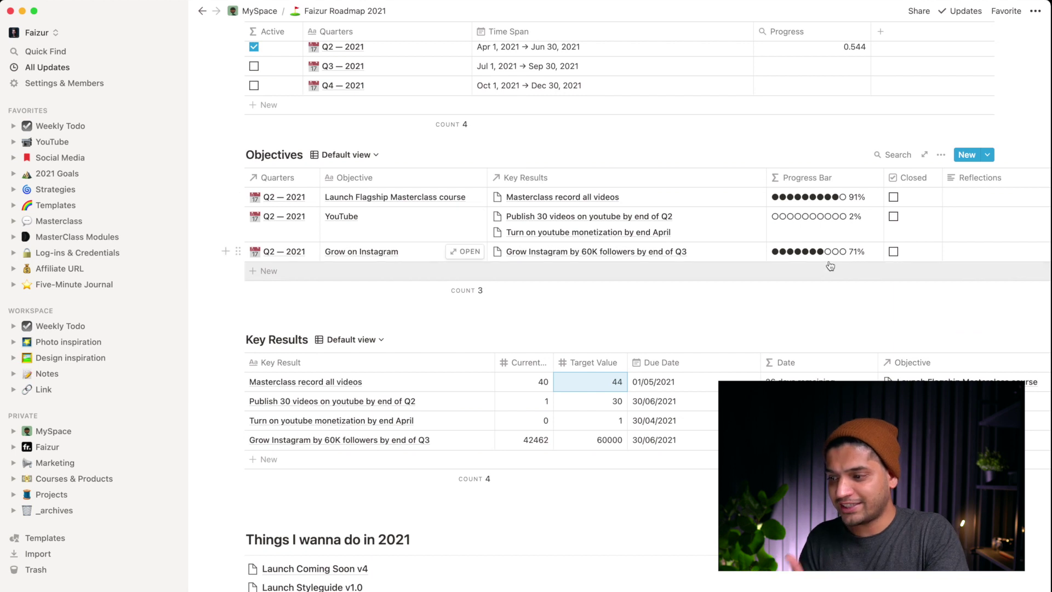
pyautogui.scroll(-1, 829, 266)
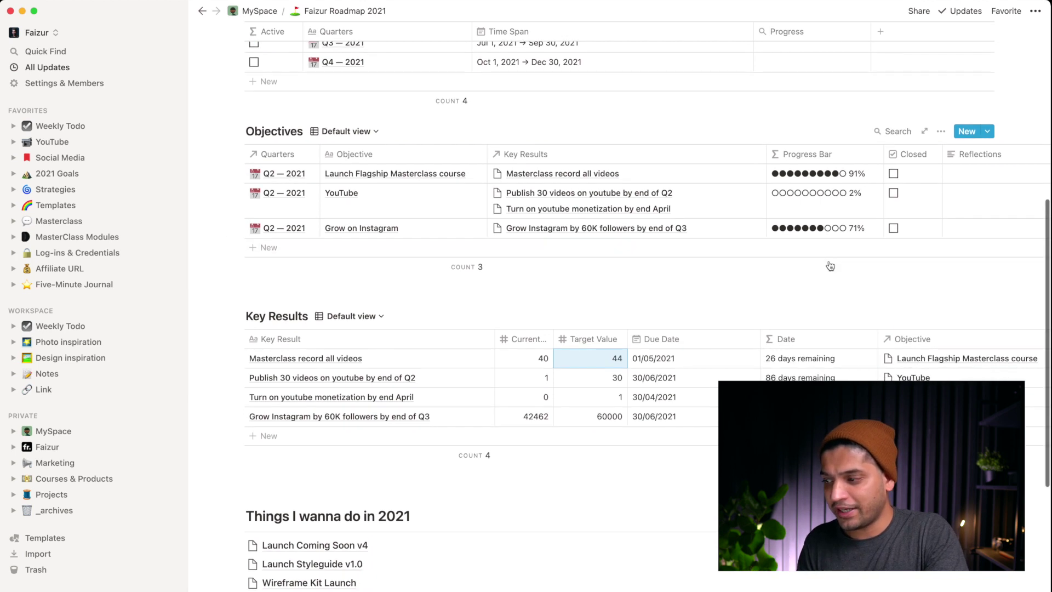
pyautogui.click(539, 366)
pyautogui.write('44')
pyautogui.press('Tab')
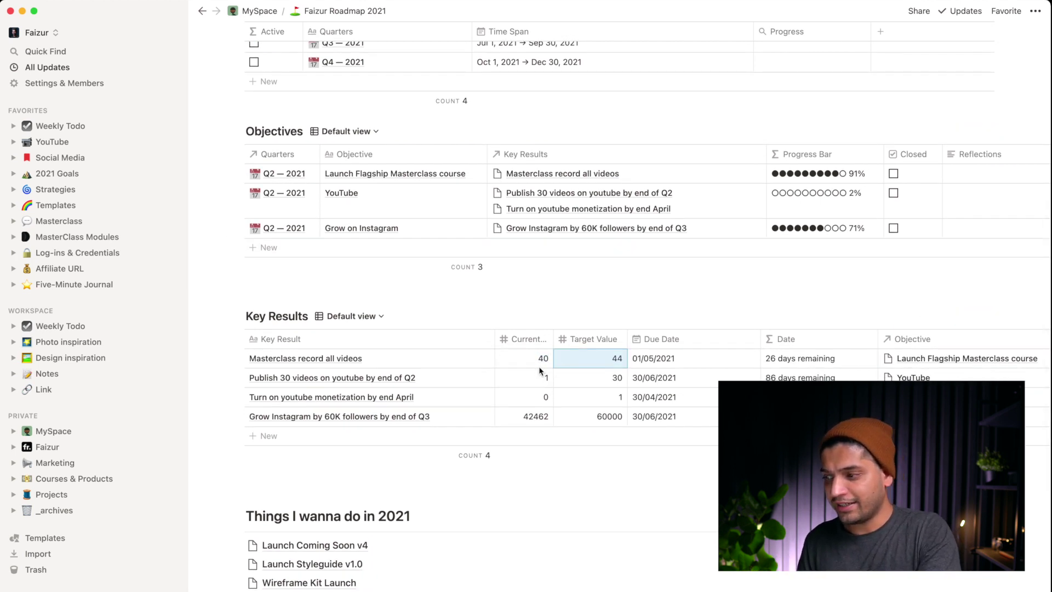
pyautogui.hotkey('shift', 'Tab')
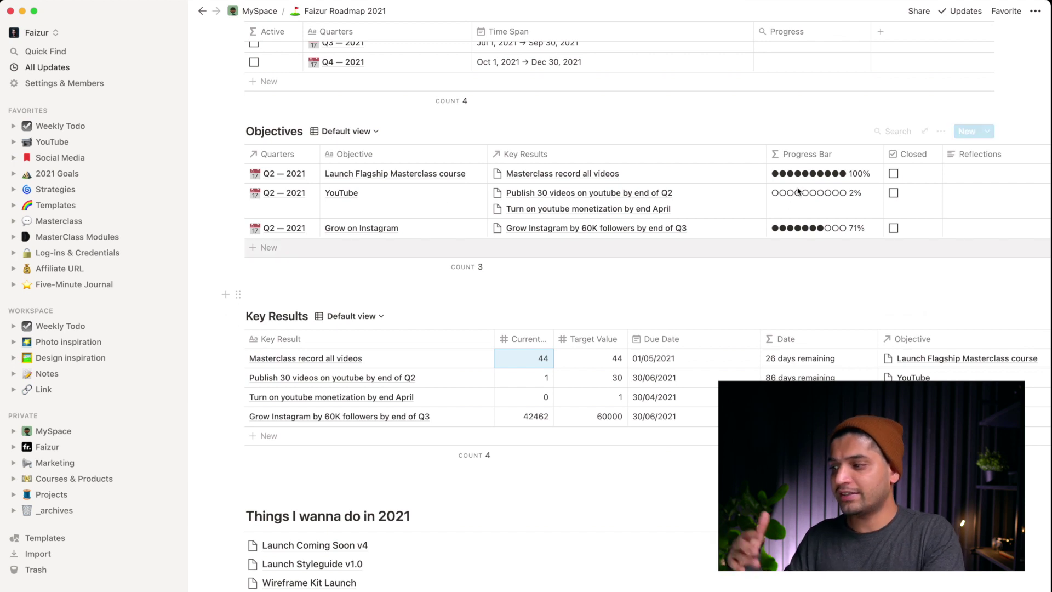
# Check the Masterclass objective's Closed box and review the updated table.
pyautogui.click(892, 173)
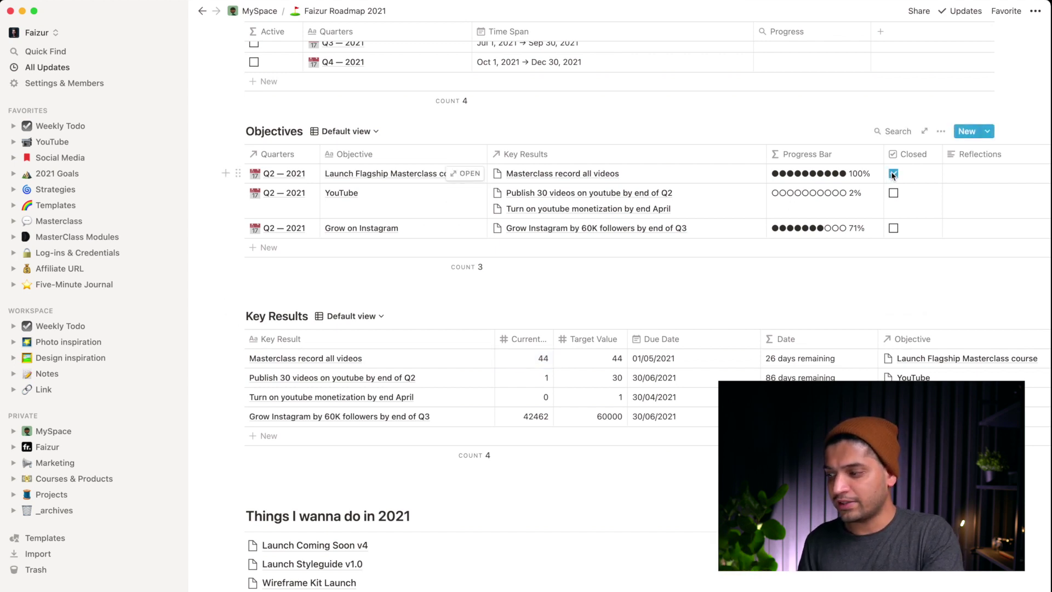
pyautogui.hscroll(3, 944, 175)
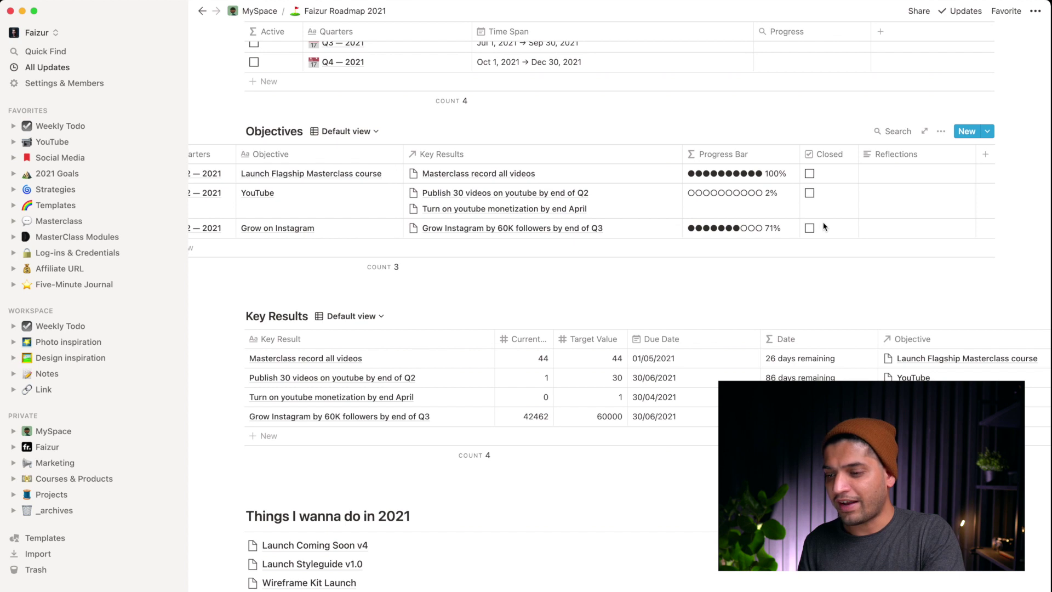
pyautogui.hscroll(-3, 822, 227)
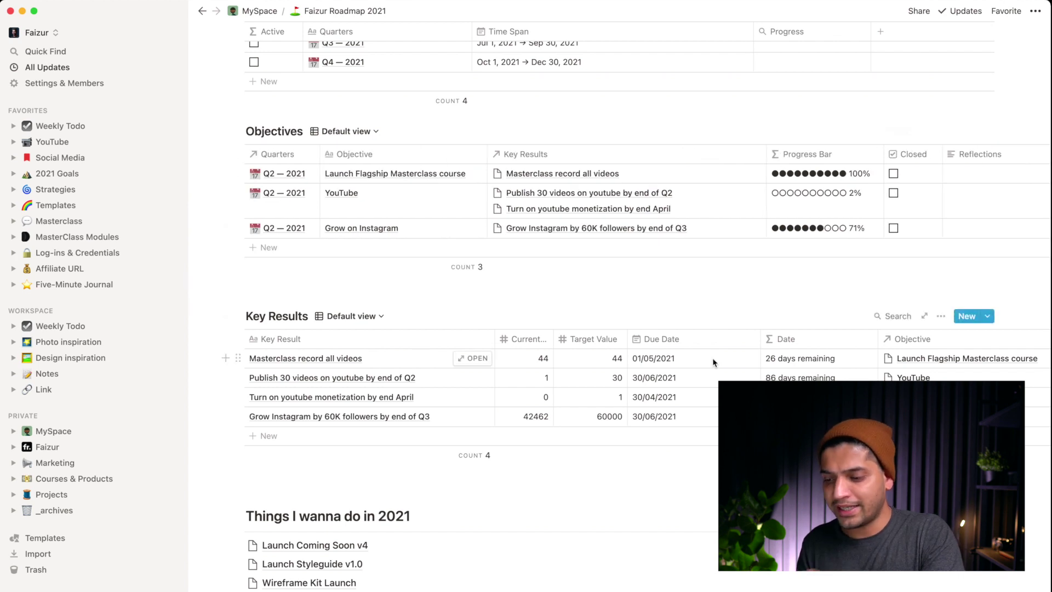
pyautogui.scroll(-2, 713, 362)
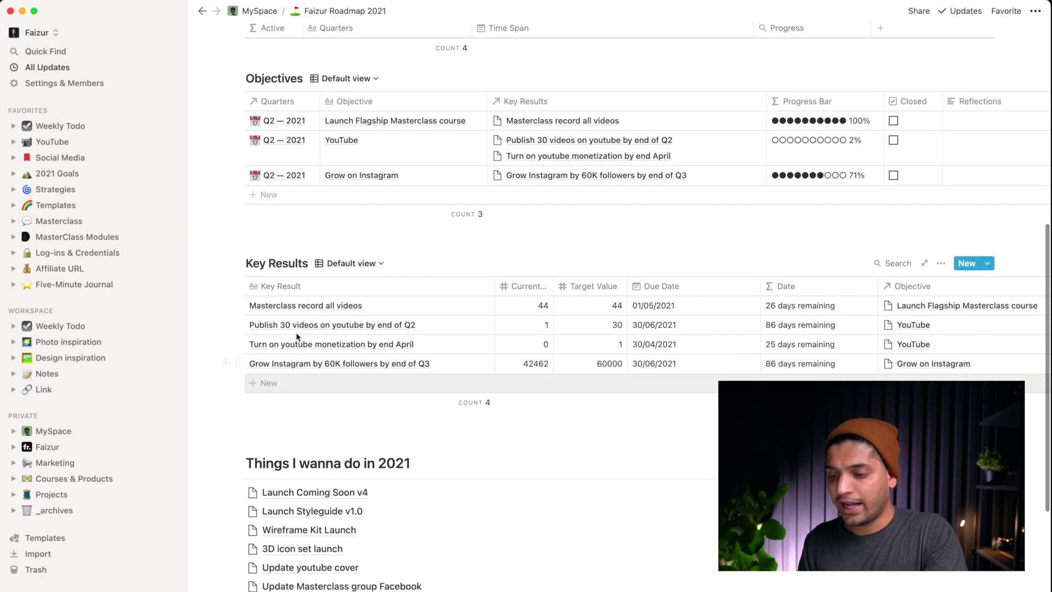
pyautogui.scroll(2, 392, 234)
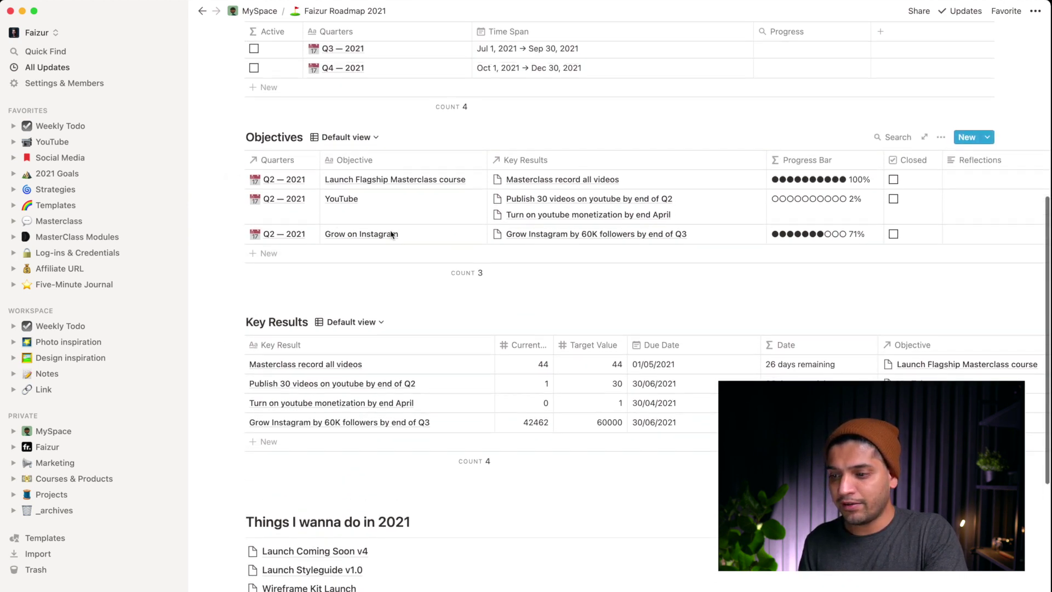
# Add the objective 'make video' and a new key result 'learn editing'.
pyautogui.click(340, 262)
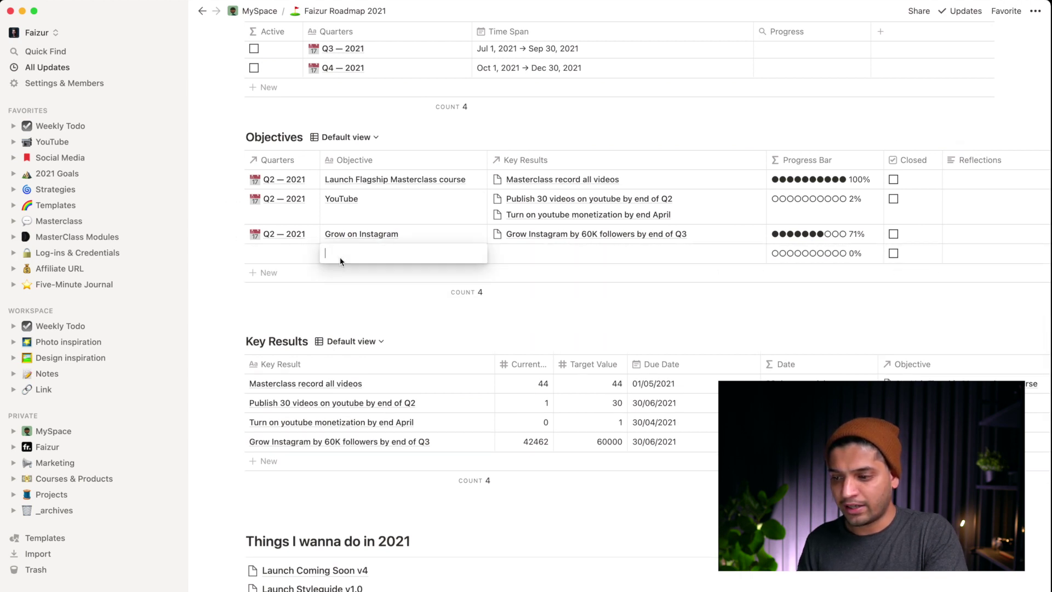
pyautogui.write('m')
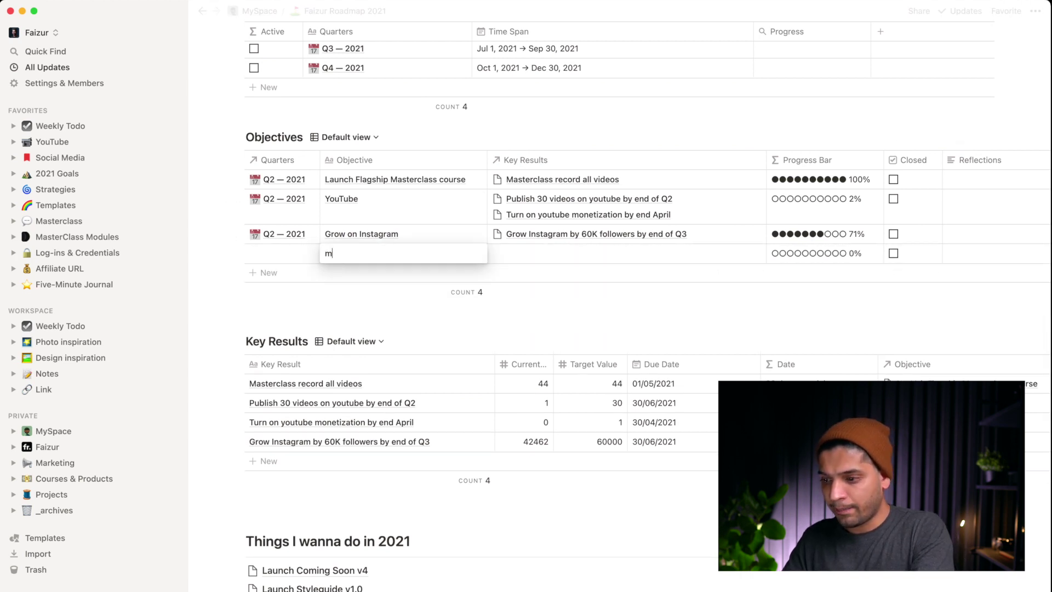
pyautogui.write('ake video')
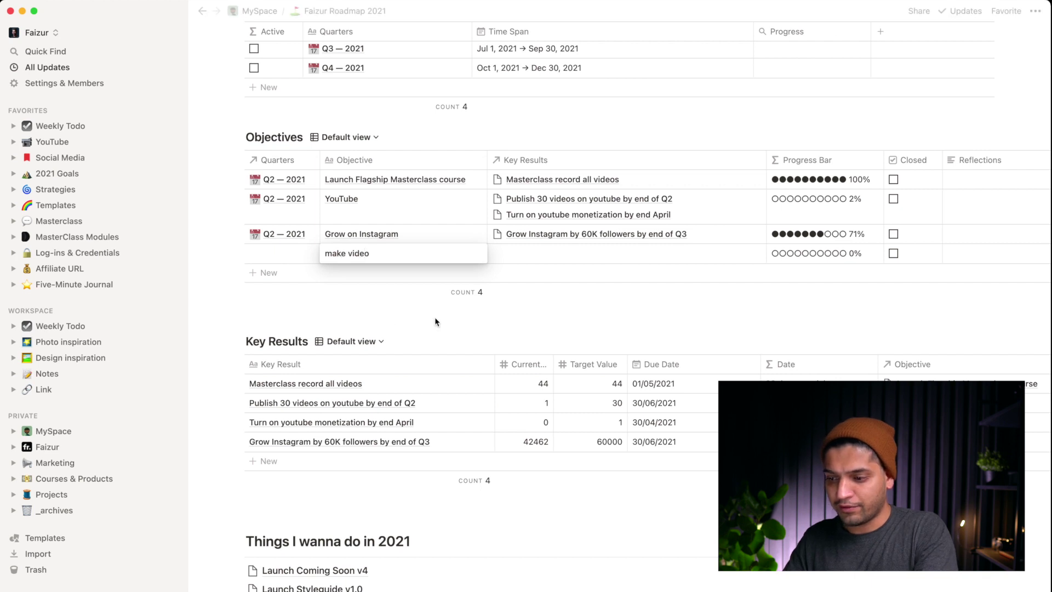
pyautogui.press('Return')
pyautogui.click(300, 464)
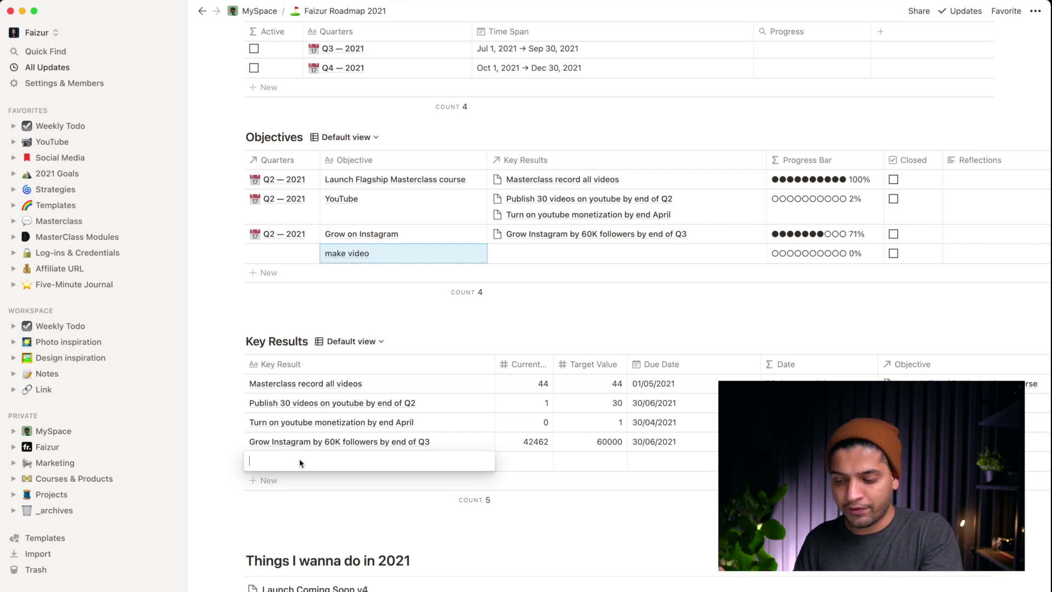
pyautogui.write('learn editing')
# Link 'make video' to the learn editing key result and assign it Q2 — 2021.
pyautogui.click(511, 256)
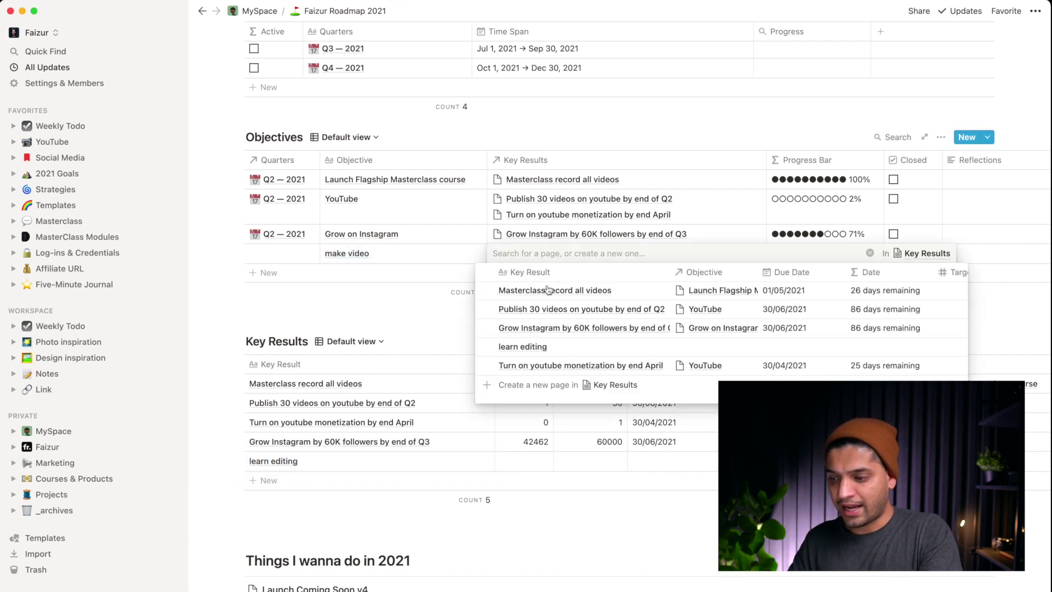
pyautogui.click(523, 346)
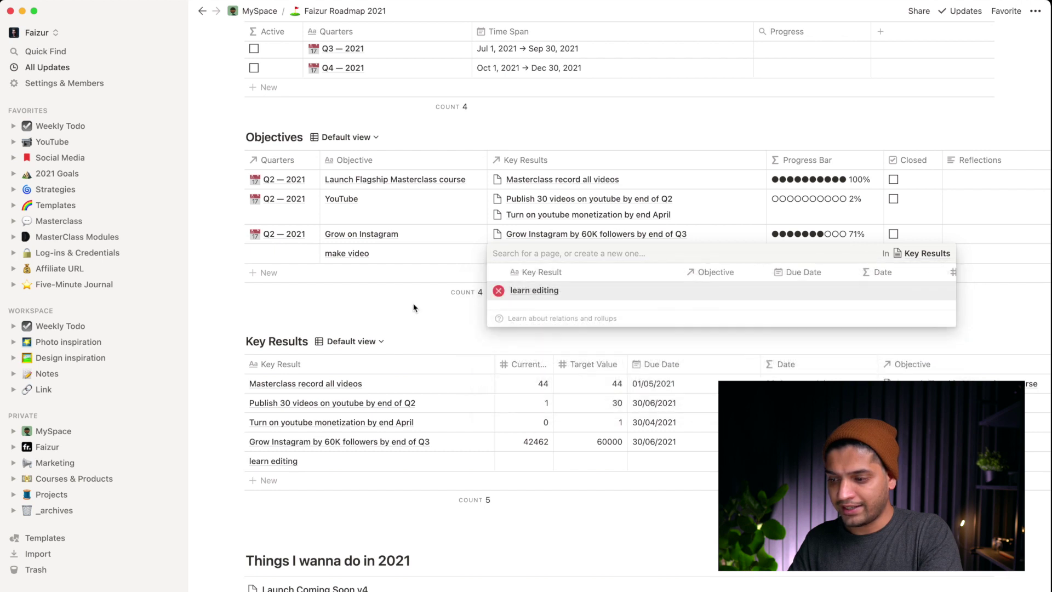
pyautogui.click(415, 305)
pyautogui.click(282, 253)
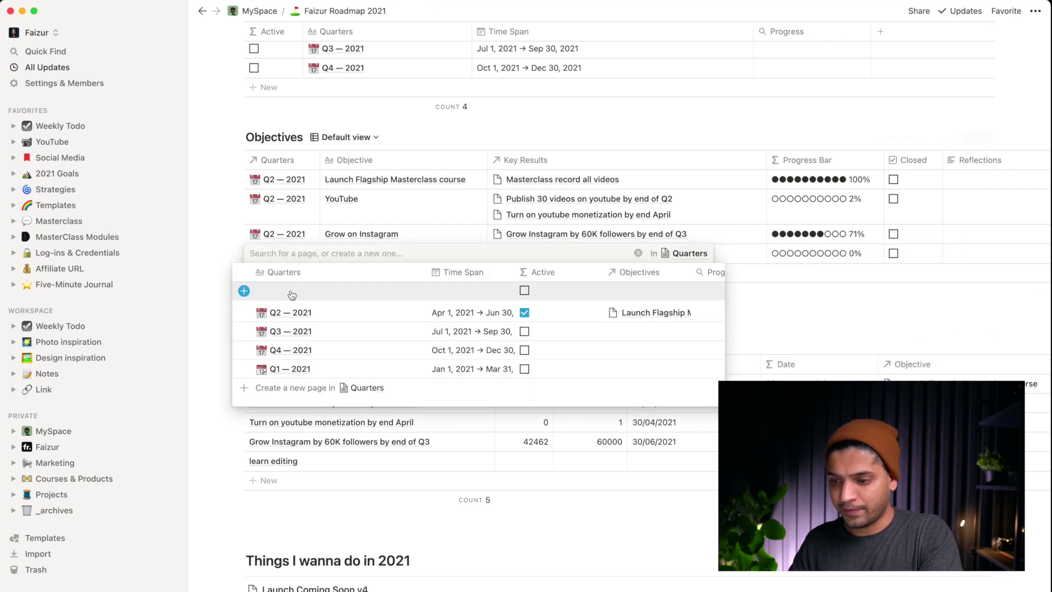
pyautogui.click(299, 320)
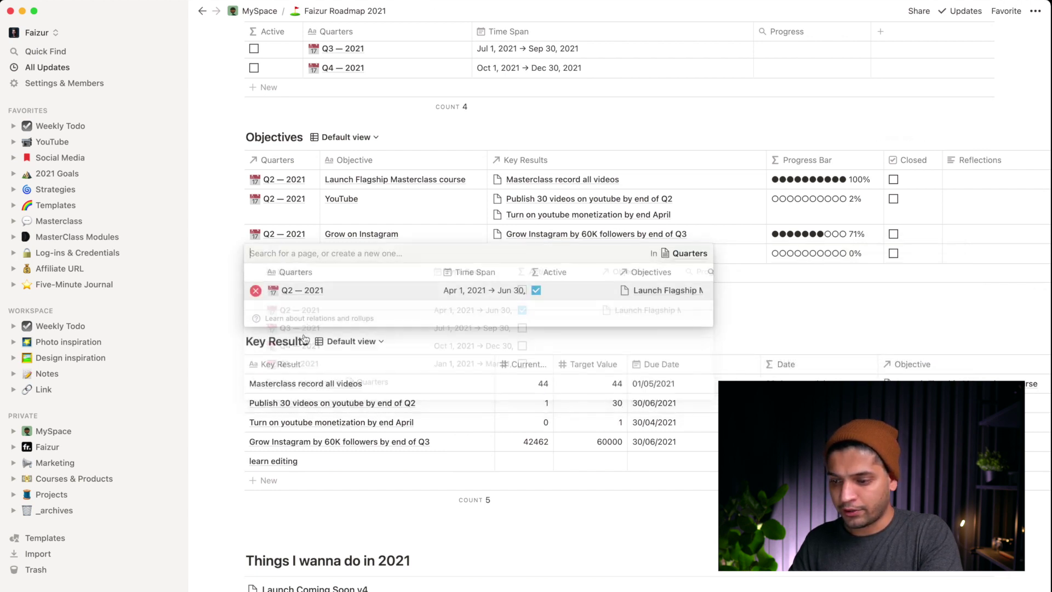
pyautogui.click(470, 465)
# Give learn editing a due date of 30/04/2021, leaving its Current value empty.
pyautogui.click(524, 461)
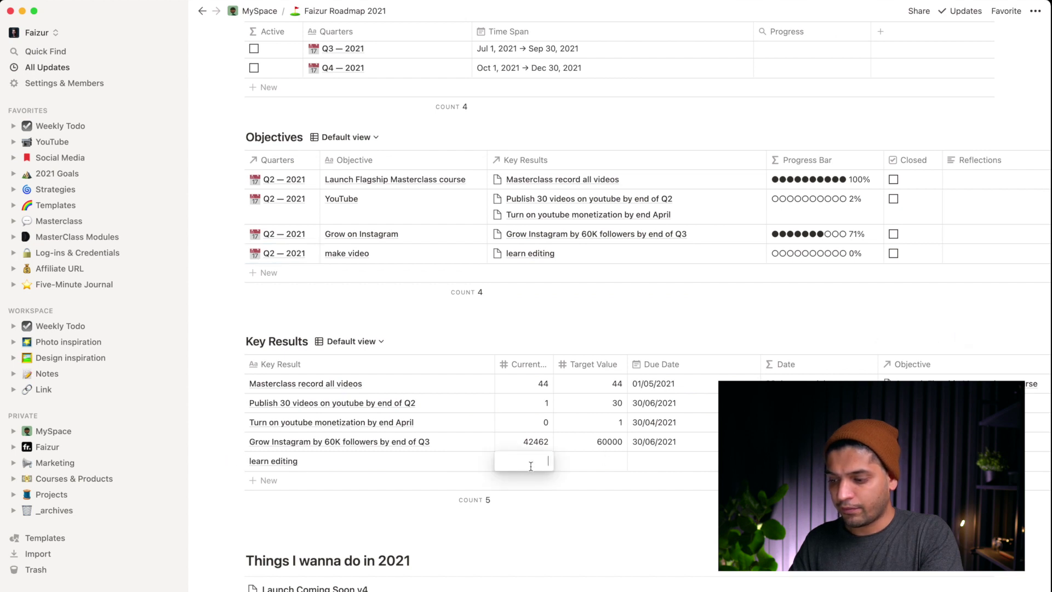
pyautogui.press('Escape')
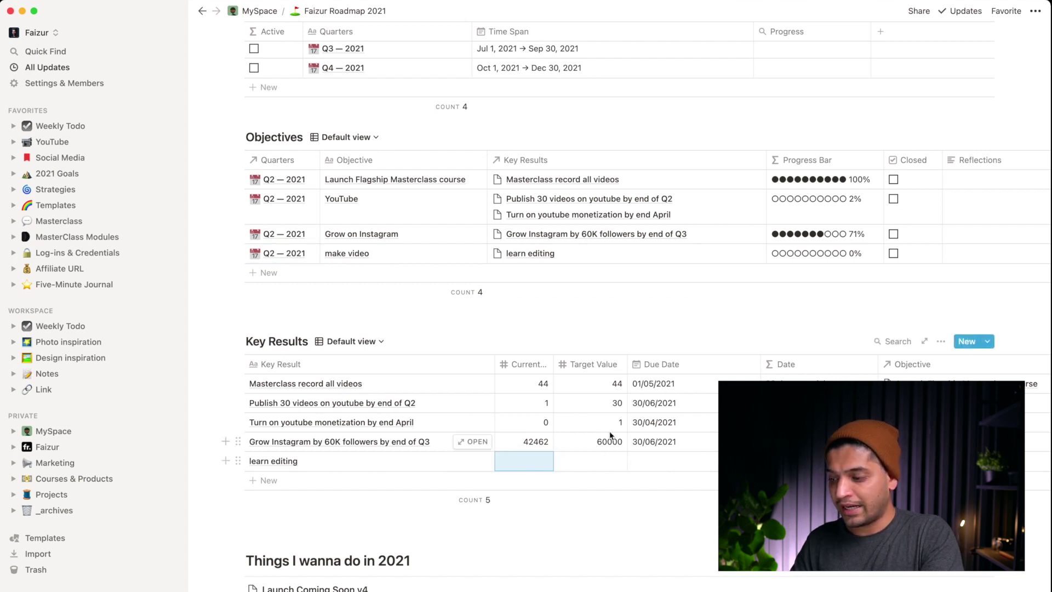
pyautogui.click(661, 463)
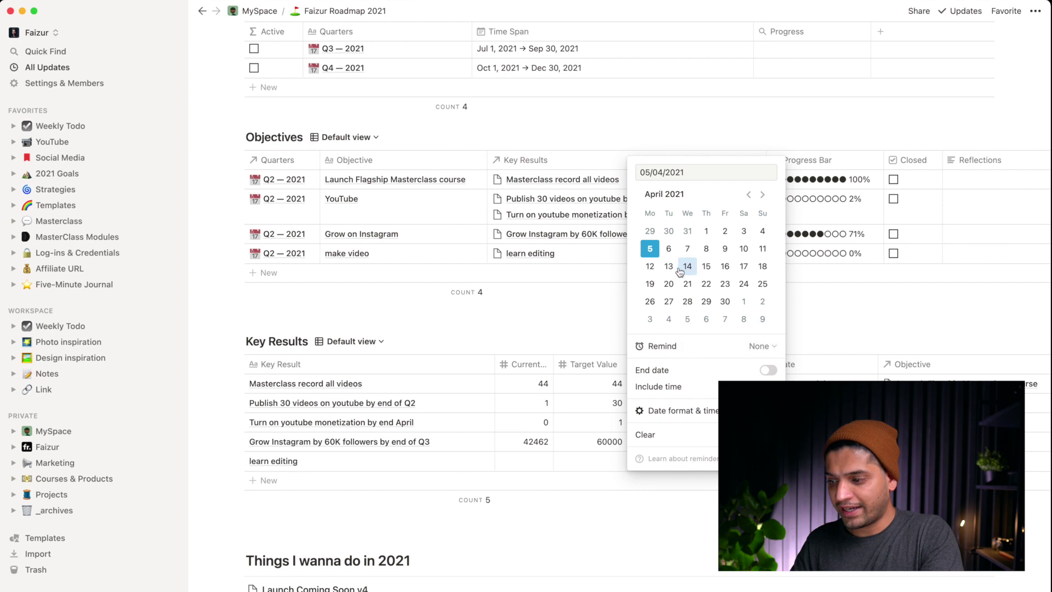
pyautogui.click(725, 301)
pyautogui.press('Escape')
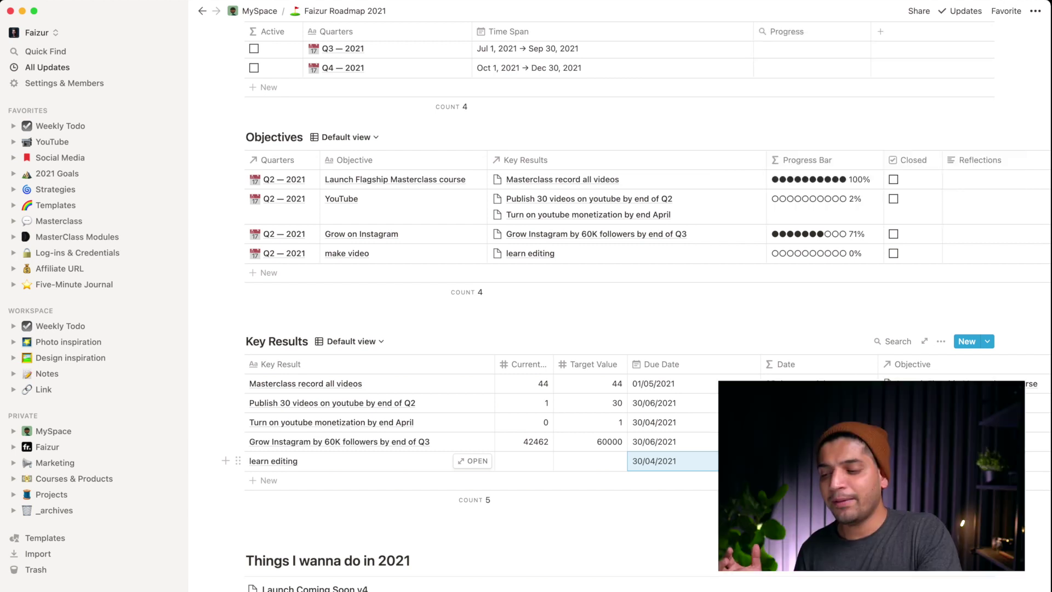
# Leave the 2021 roadmap for MySpace and open the Projects page from the Private sidebar.
pyautogui.scroll(3, 790, 464)
pyautogui.scroll(5, 352, 212)
pyautogui.scroll(-5, 352, 213)
pyautogui.scroll(10, 352, 212)
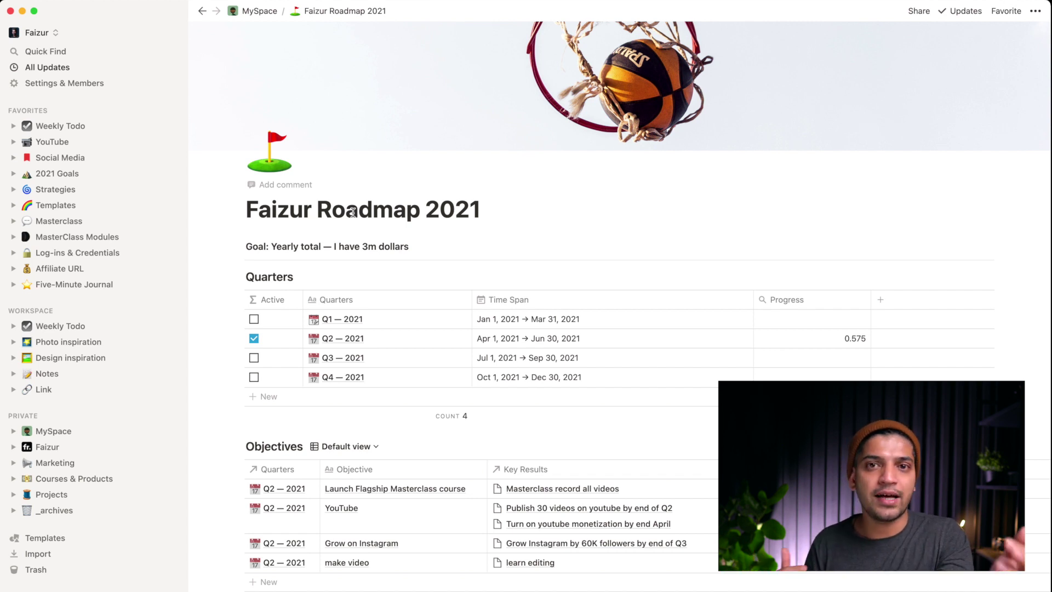
pyautogui.press('super+bracketleft')
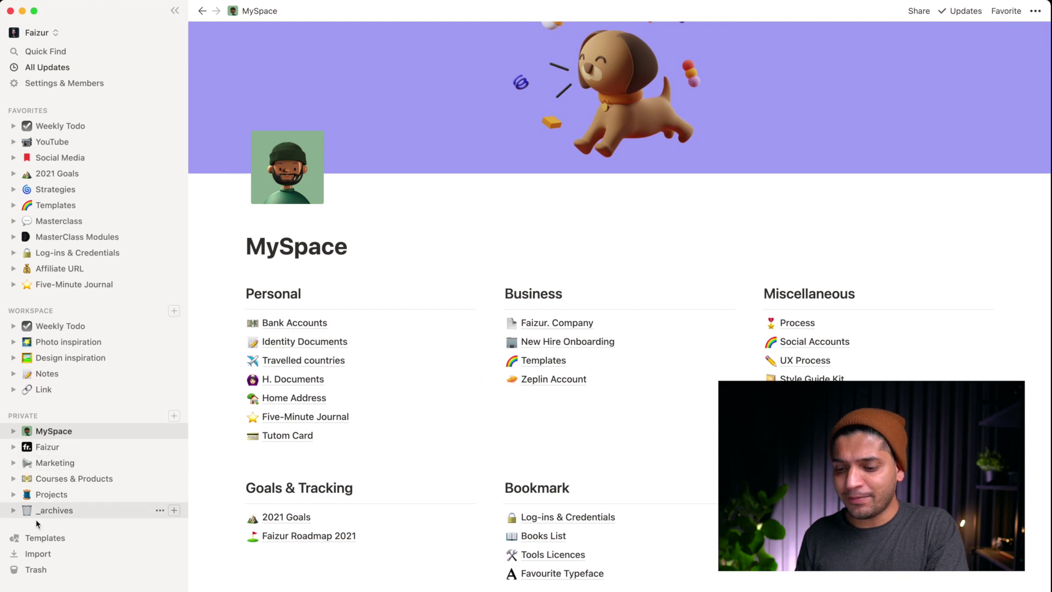
pyautogui.click(49, 495)
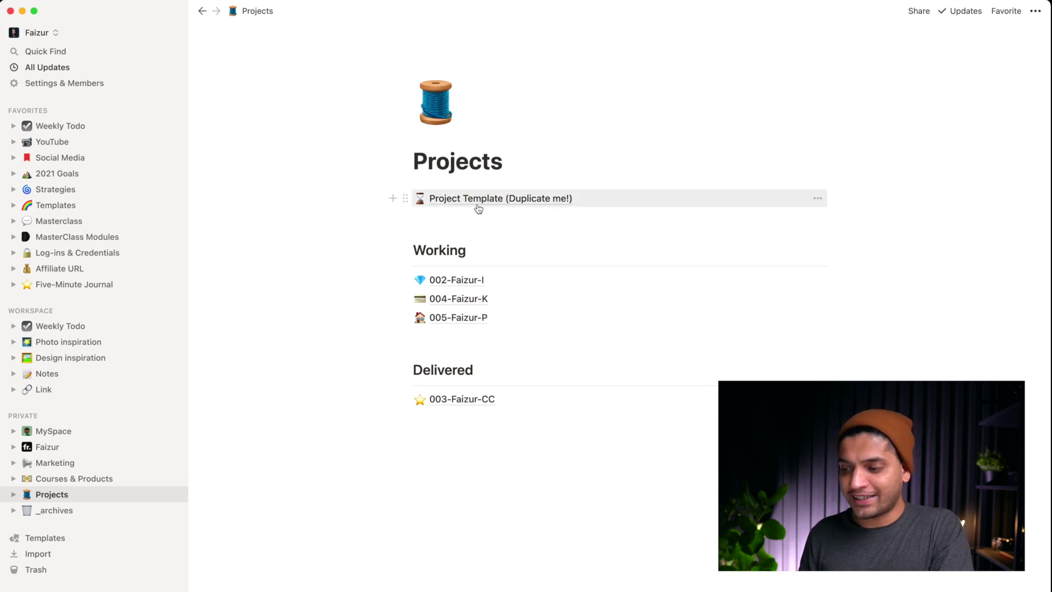
# Open the Project Template and delete its Delivery work and hello task rows.
pyautogui.click(518, 203)
pyautogui.scroll(-2, 542, 353)
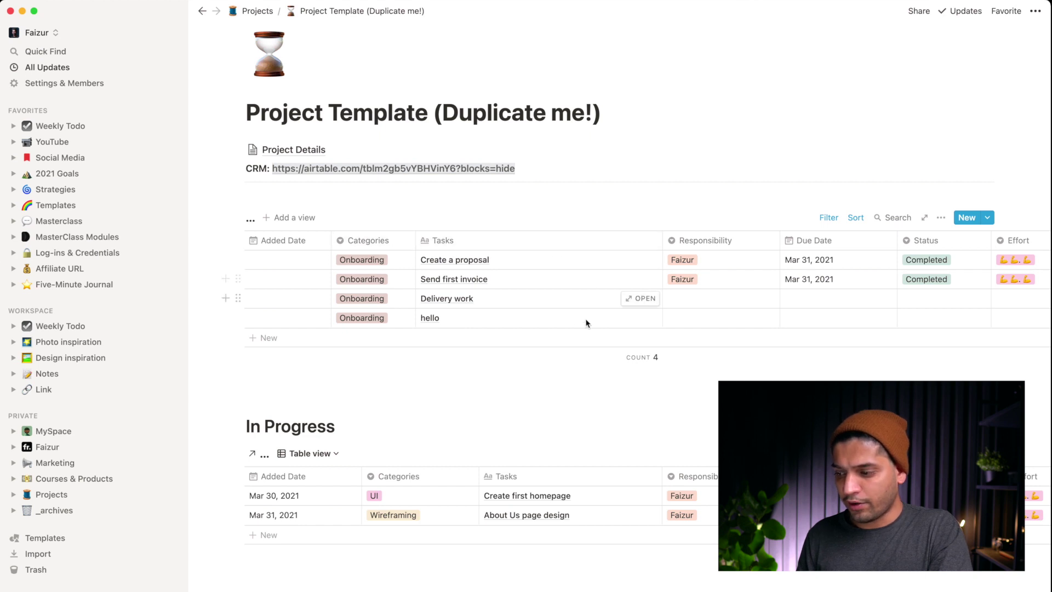
pyautogui.scroll(-1, 630, 355)
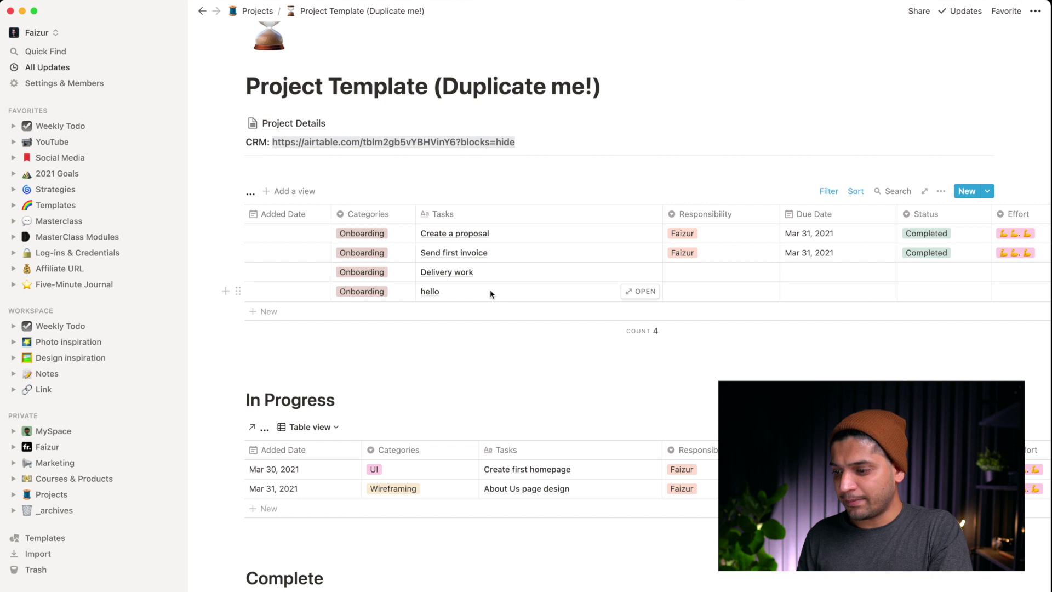
pyautogui.moveTo(493, 291); pyautogui.dragTo(489, 272)
pyautogui.rightClick(488, 268)
pyautogui.click(510, 309)
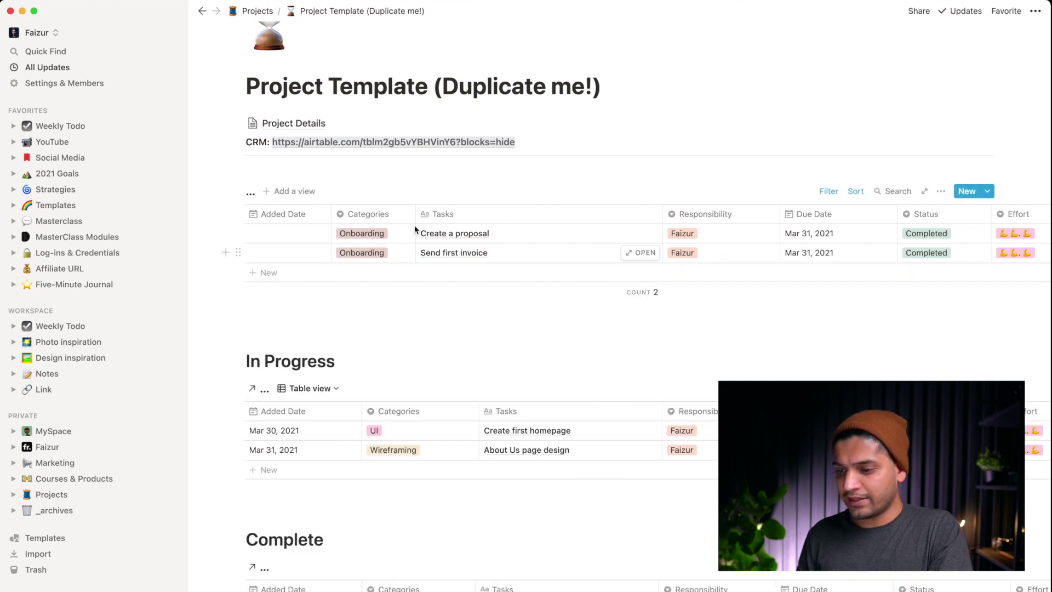
# Delete the onboarding row from the template's Complete table.
pyautogui.scroll(-1, 520, 301)
pyautogui.scroll(-3, 521, 302)
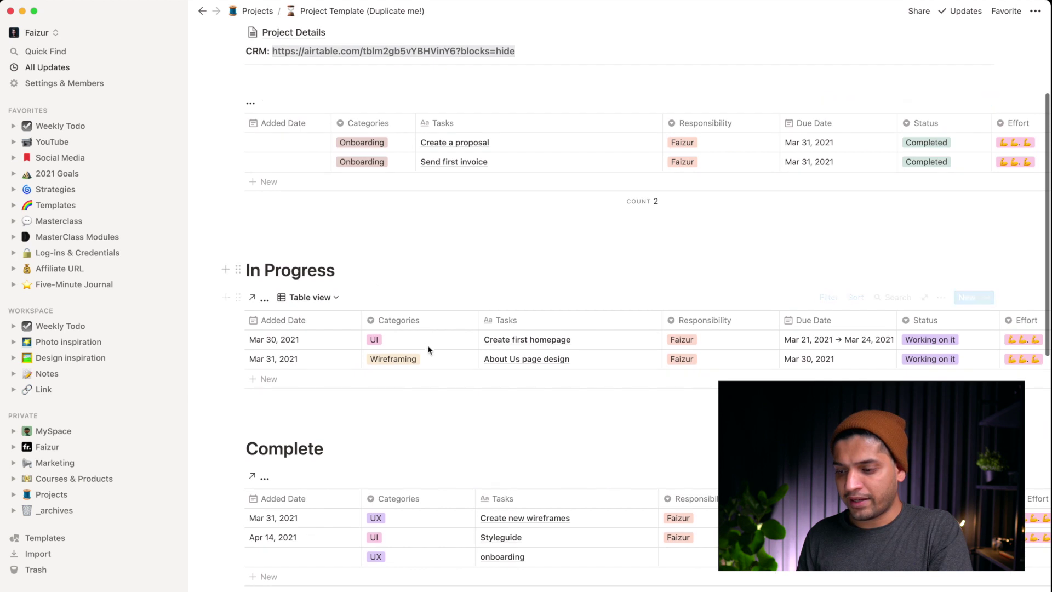
pyautogui.scroll(-4, 415, 366)
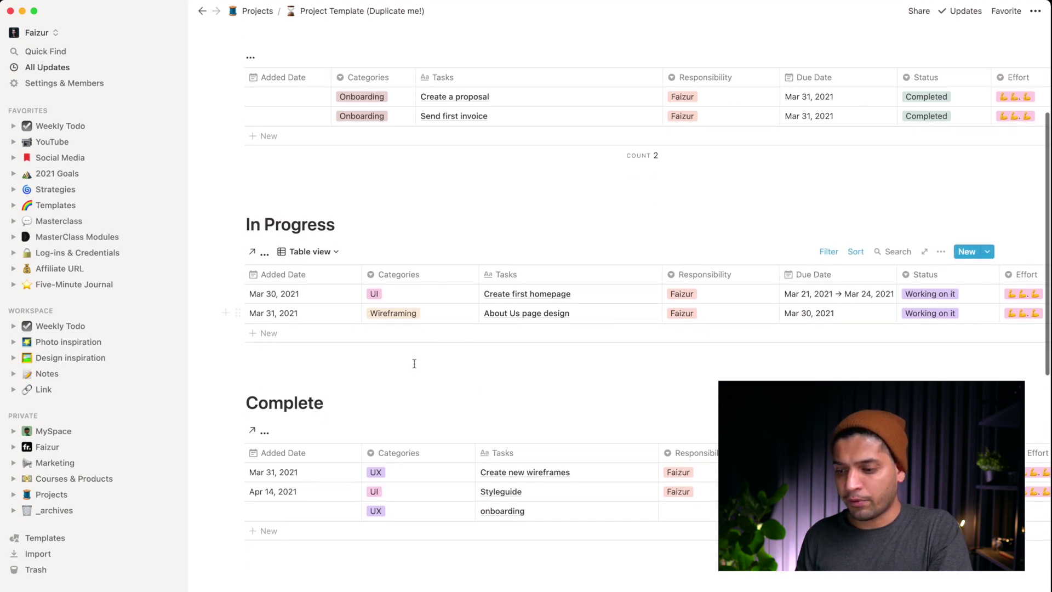
pyautogui.rightClick(428, 462)
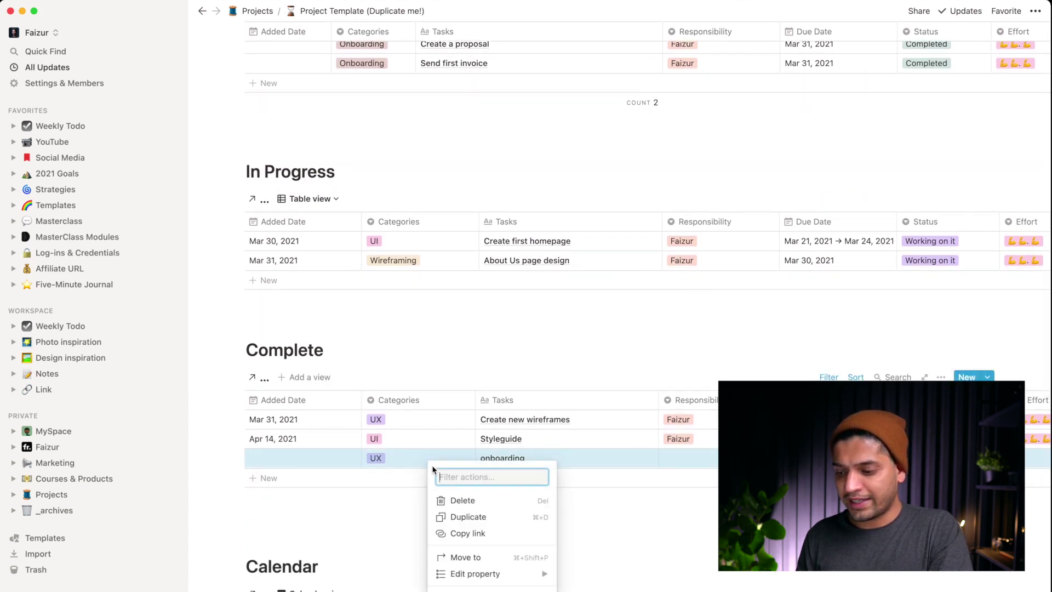
pyautogui.click(450, 493)
pyautogui.scroll(-4, 446, 474)
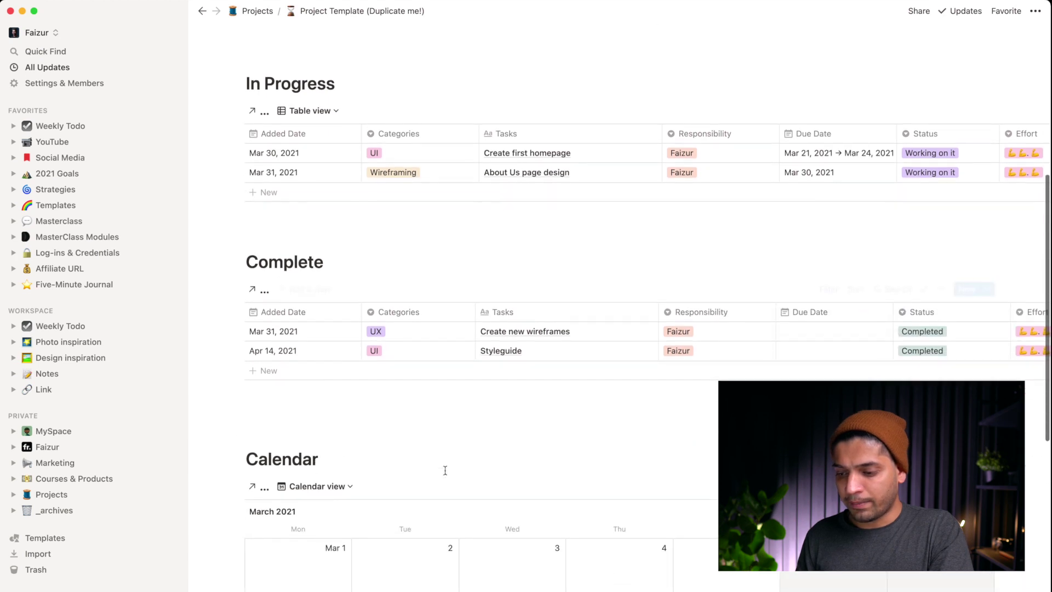
pyautogui.scroll(-5, 440, 448)
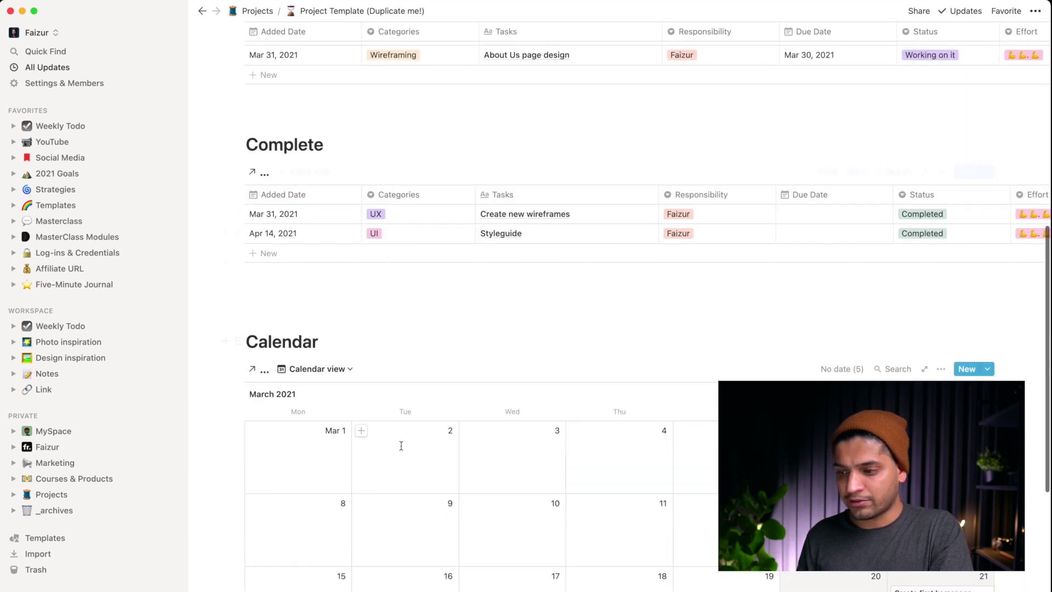
pyautogui.scroll(20, 400, 445)
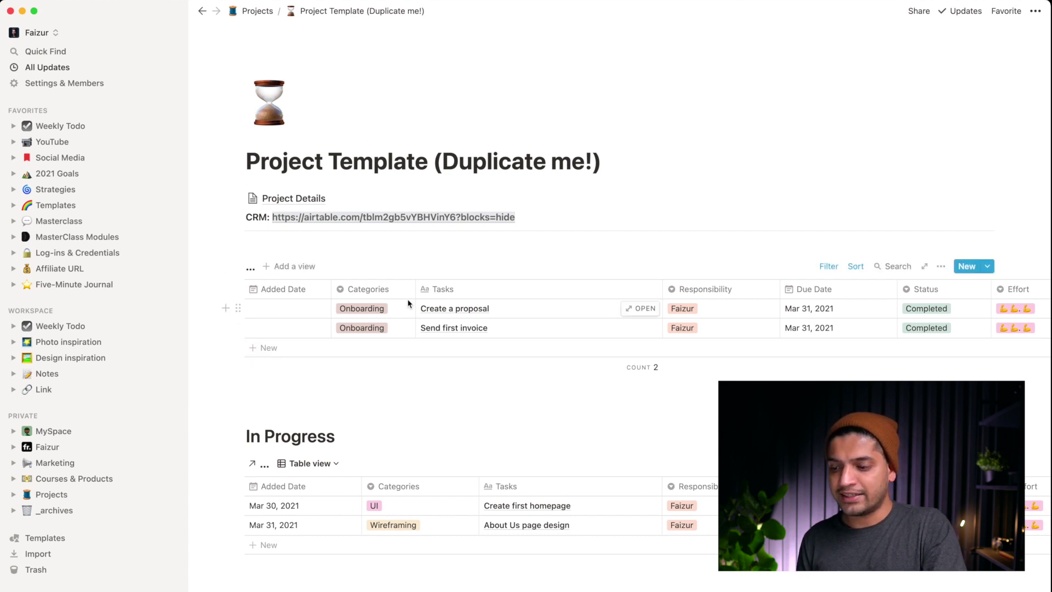
pyautogui.click(515, 307)
pyautogui.press('Escape')
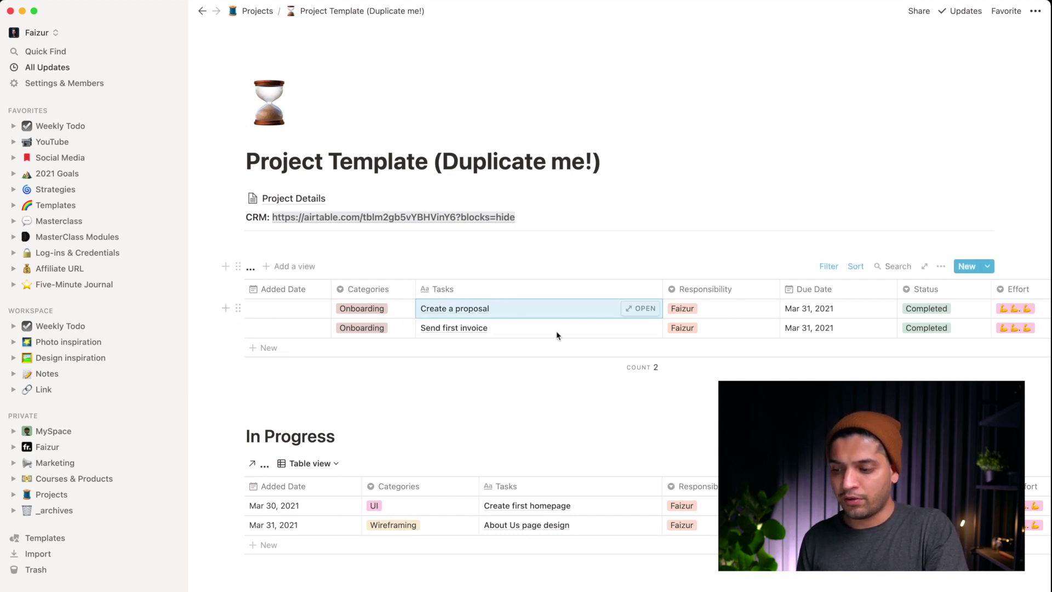
pyautogui.hscroll(5, 586, 324)
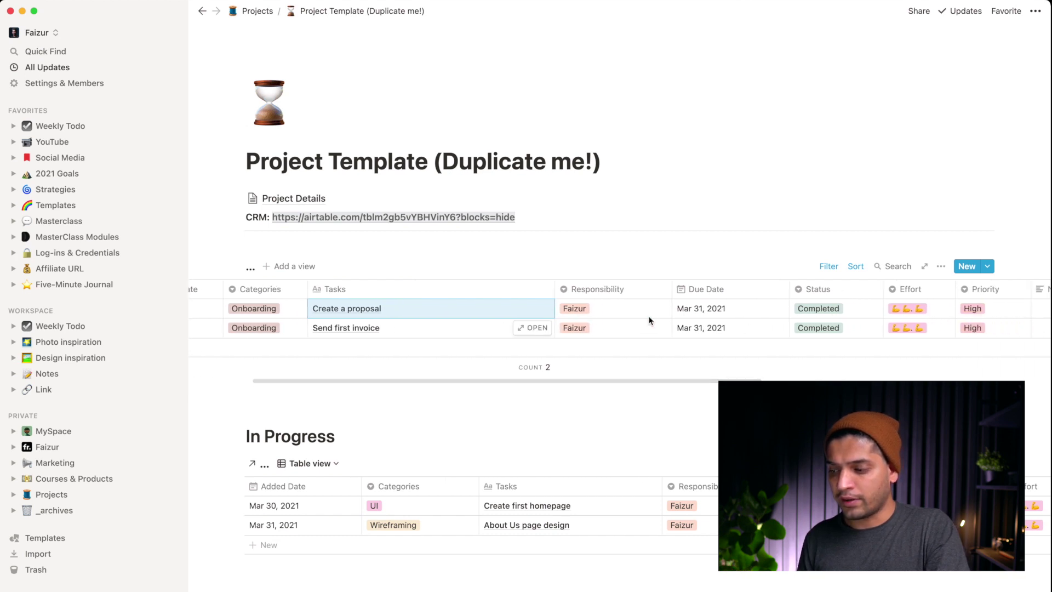
pyautogui.hscroll(4, 539, 323)
pyautogui.hscroll(3, 693, 310)
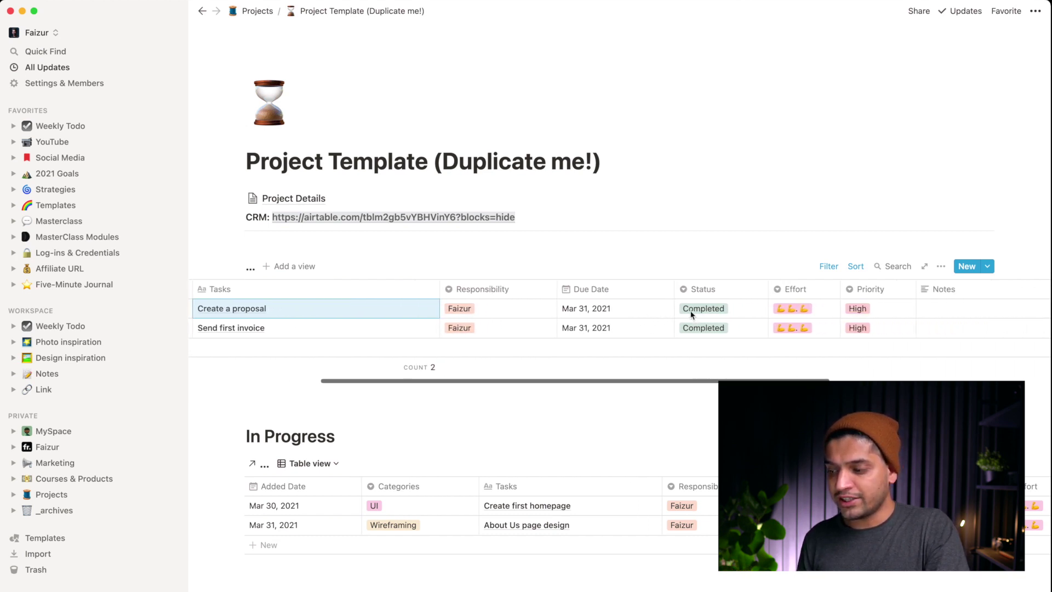
pyautogui.click(709, 310)
pyautogui.press('Escape')
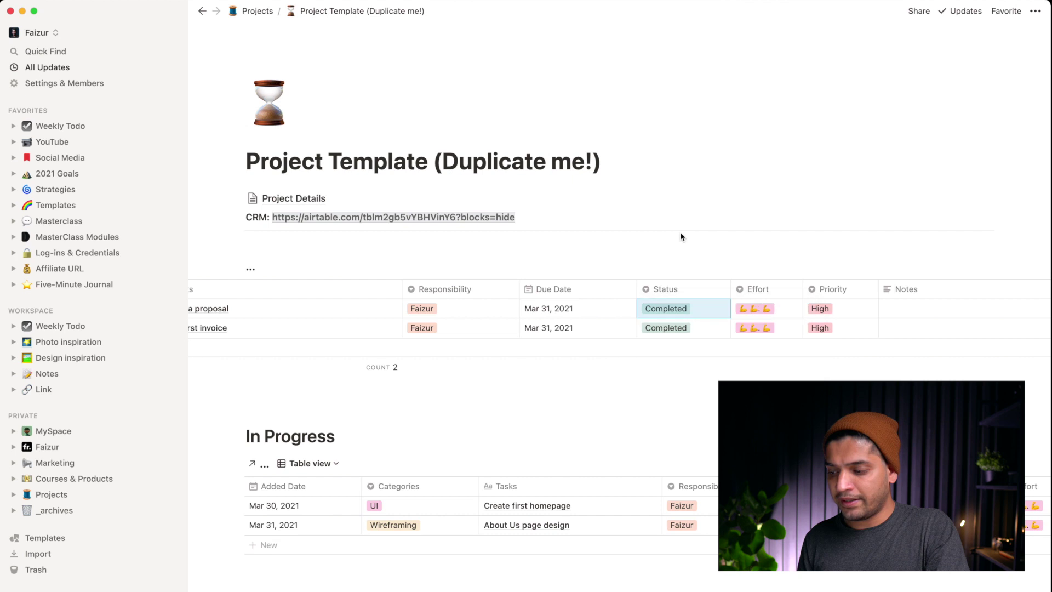
pyautogui.click(772, 307)
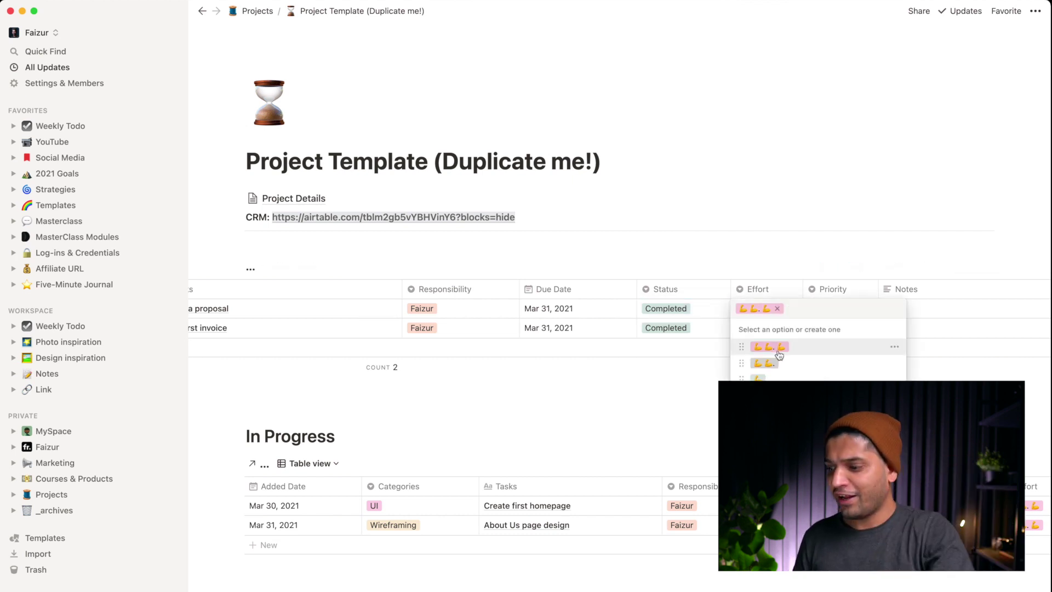
pyautogui.press('Escape')
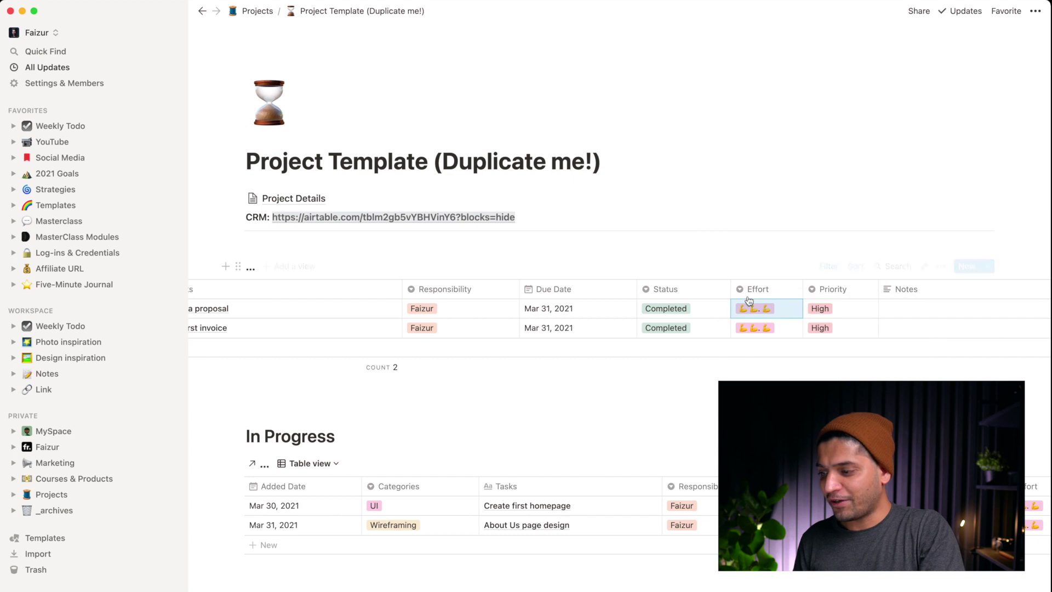
pyautogui.click(836, 313)
pyautogui.press('Escape')
pyautogui.hscroll(-5, 896, 312)
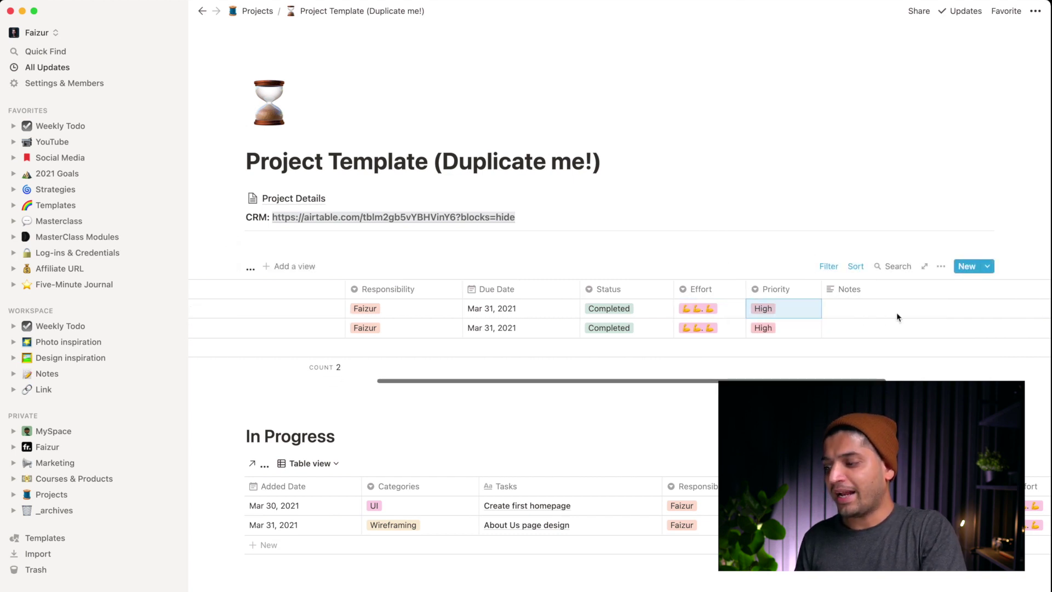
pyautogui.hscroll(-2, 897, 313)
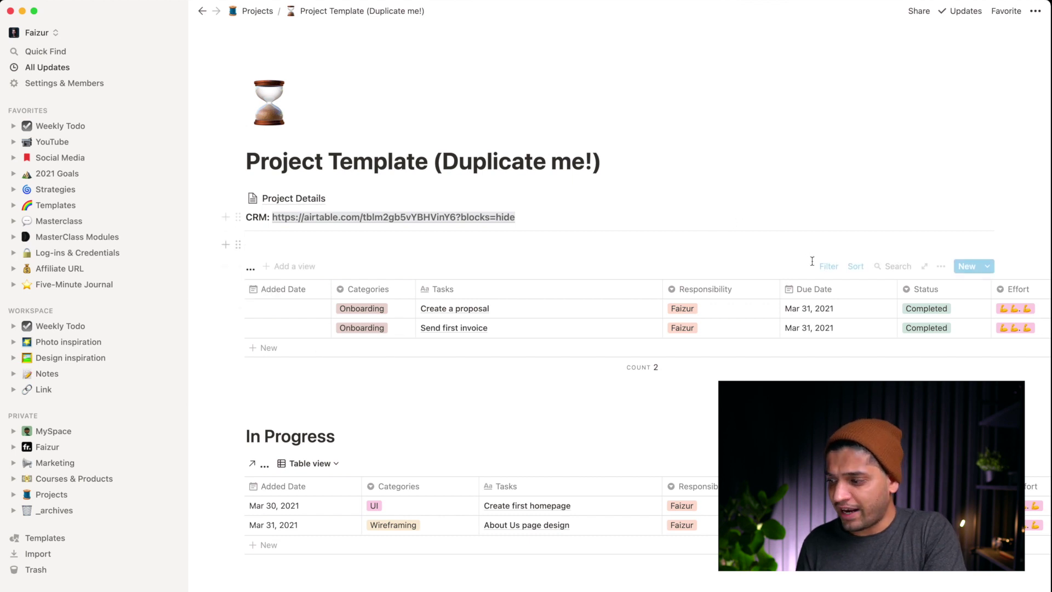
pyautogui.click(828, 266)
# Remove the 'Category is Onboarding' filter rule from the top table.
pyautogui.click(822, 212)
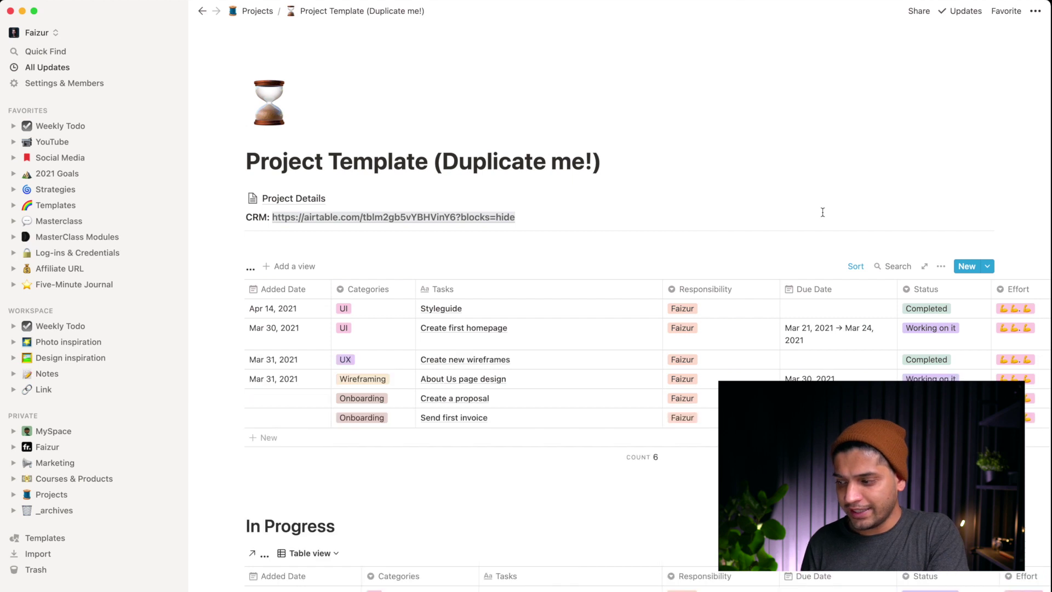
pyautogui.scroll(-3, 455, 466)
pyautogui.scroll(1, 457, 473)
pyautogui.scroll(1, 456, 472)
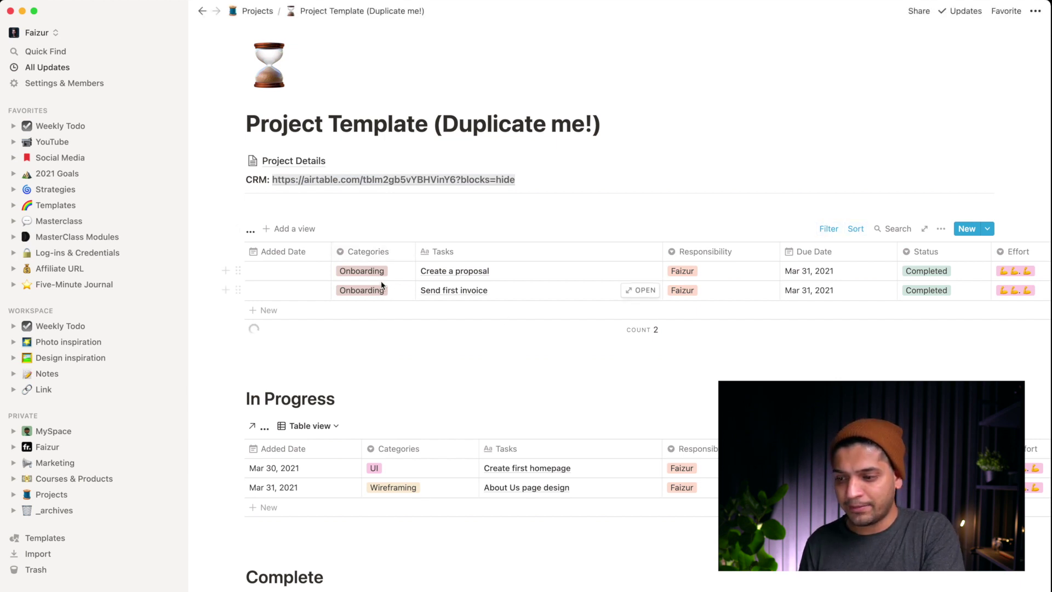
pyautogui.scroll(-1, 381, 312)
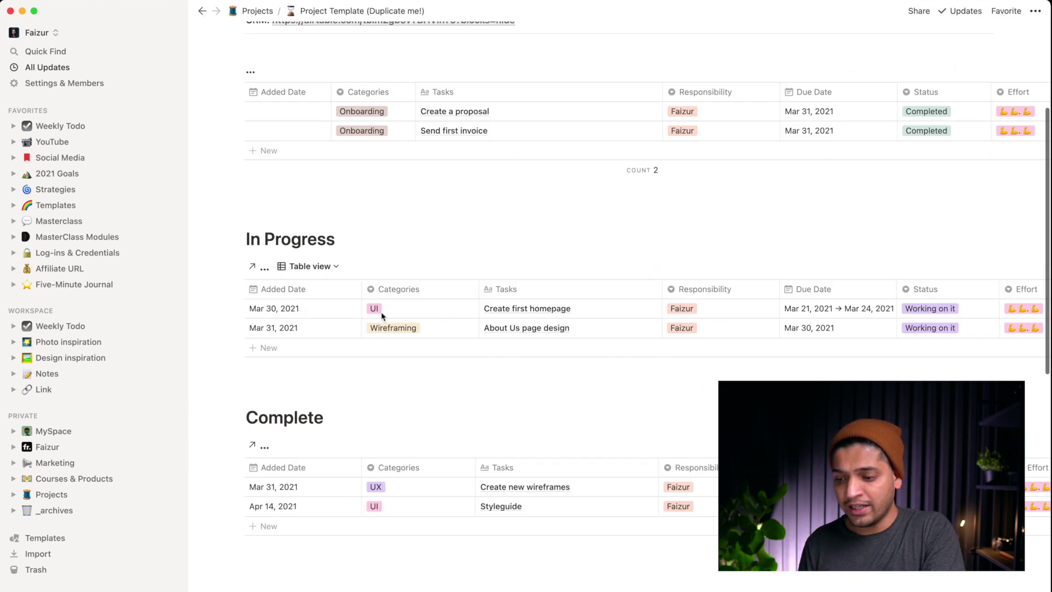
# Add a blank In Progress row with its category set to Onboarding.
pyautogui.click(385, 350)
pyautogui.click(386, 349)
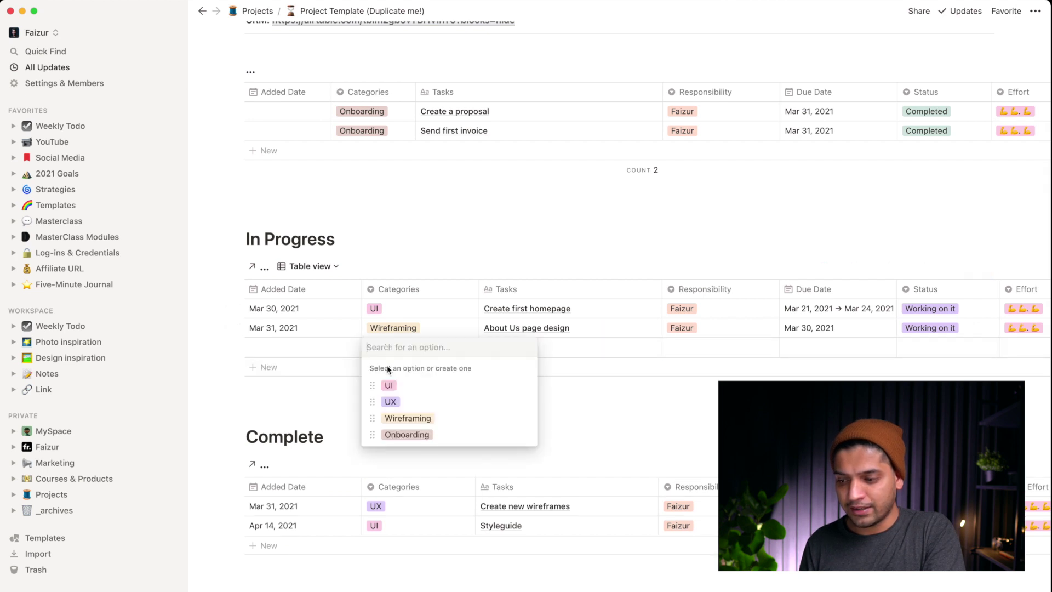
pyautogui.click(404, 434)
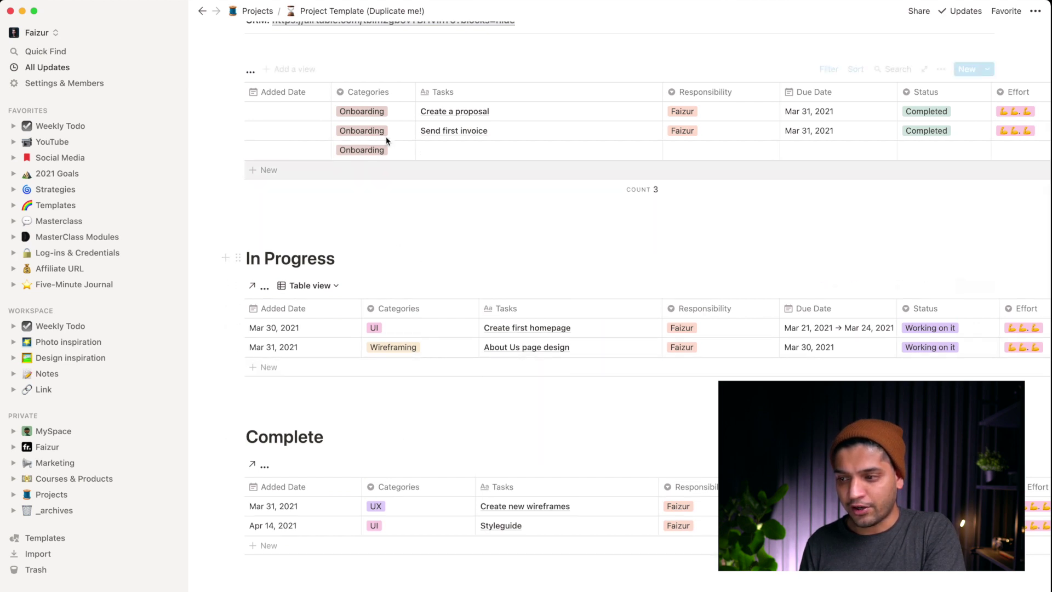
pyautogui.hscroll(5, 629, 338)
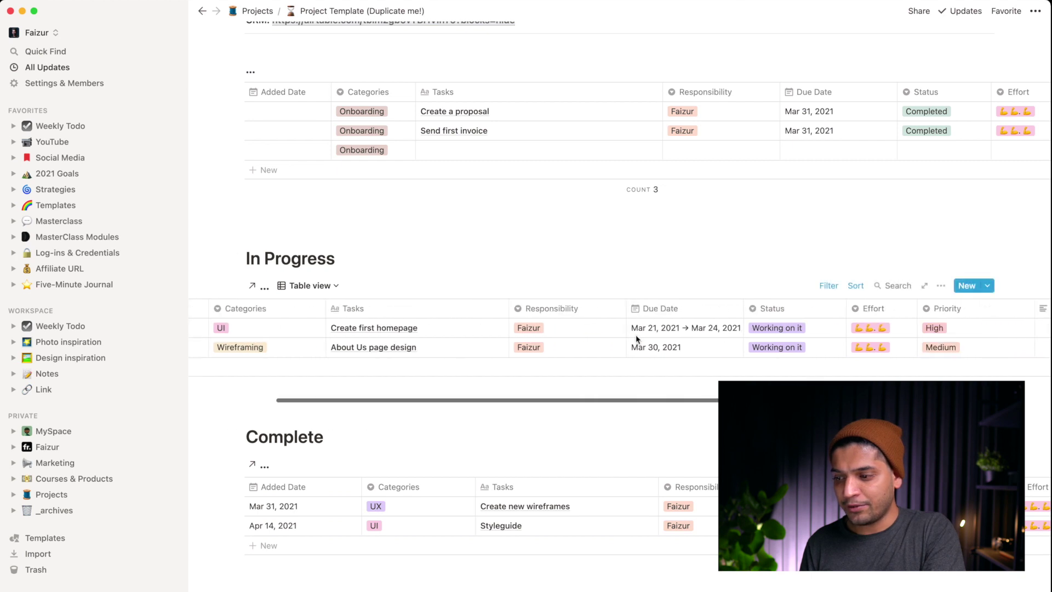
# Review the In Progress filter rules and delete the blank Onboarding row.
pyautogui.click(825, 286)
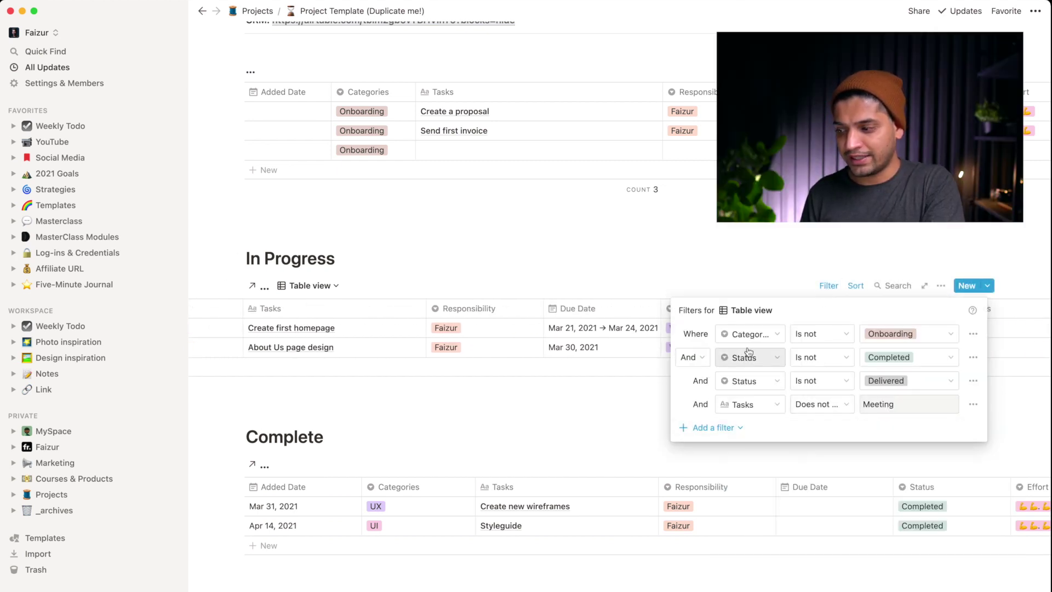
pyautogui.click(685, 275)
pyautogui.rightClick(449, 149)
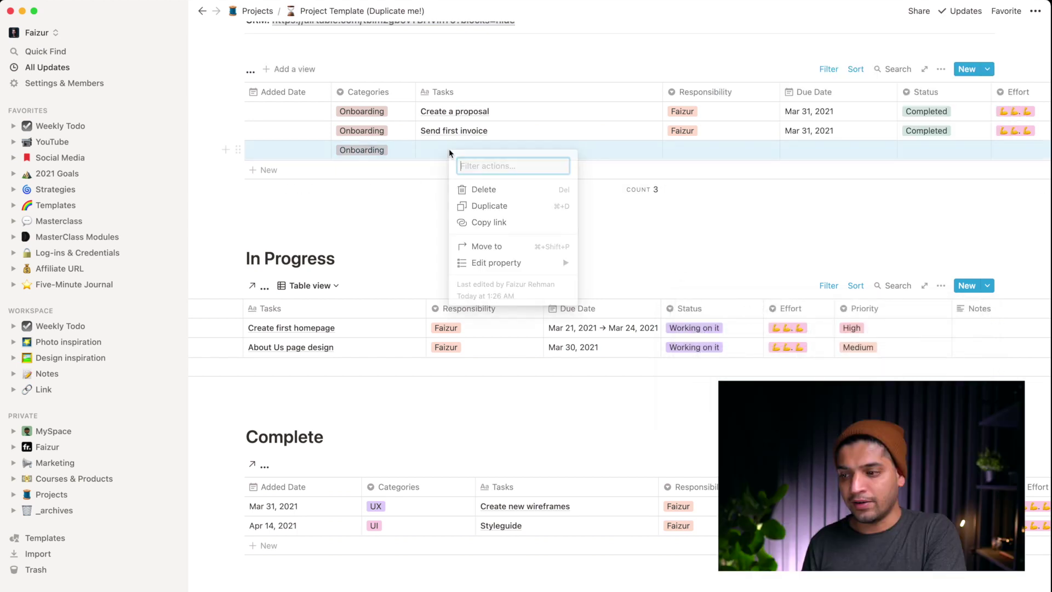
pyautogui.click(469, 189)
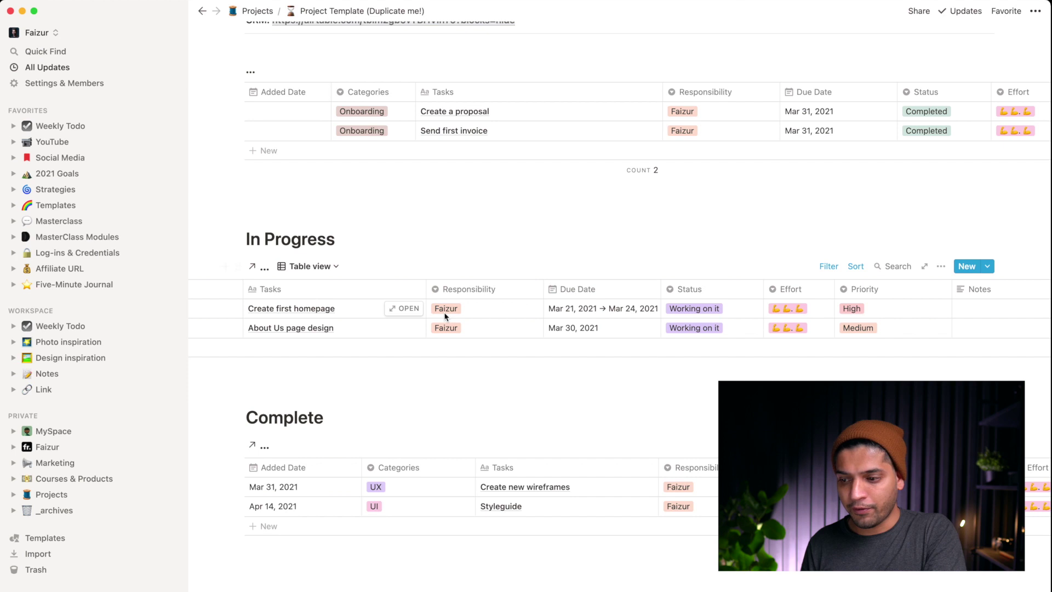
# Add a new In Progress row with category UI, named 'Create design system'.
pyautogui.click(378, 344)
pyautogui.click(383, 349)
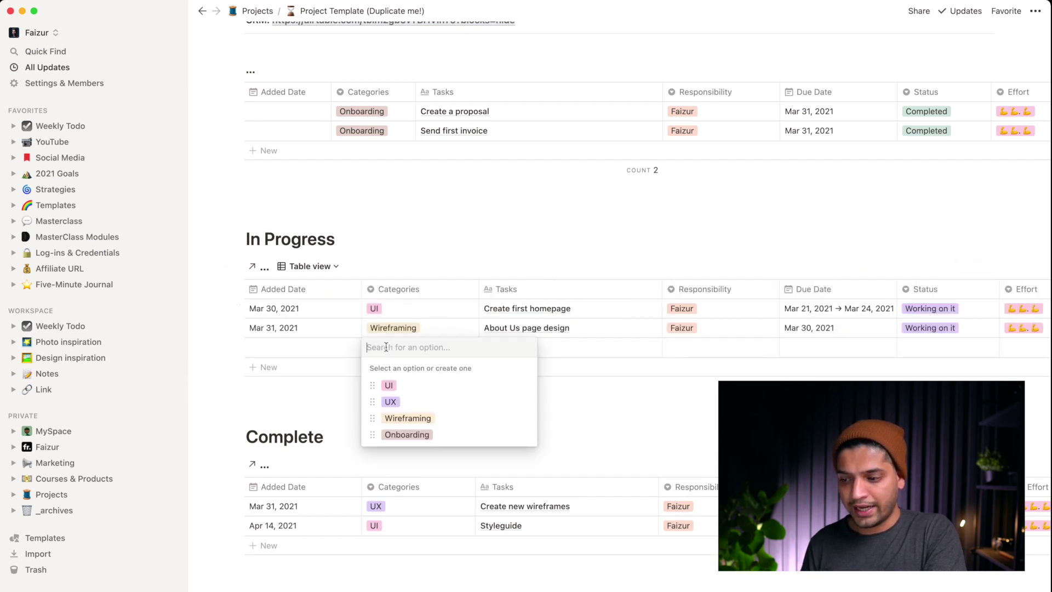
pyautogui.click(399, 387)
pyautogui.click(515, 331)
pyautogui.press('Escape')
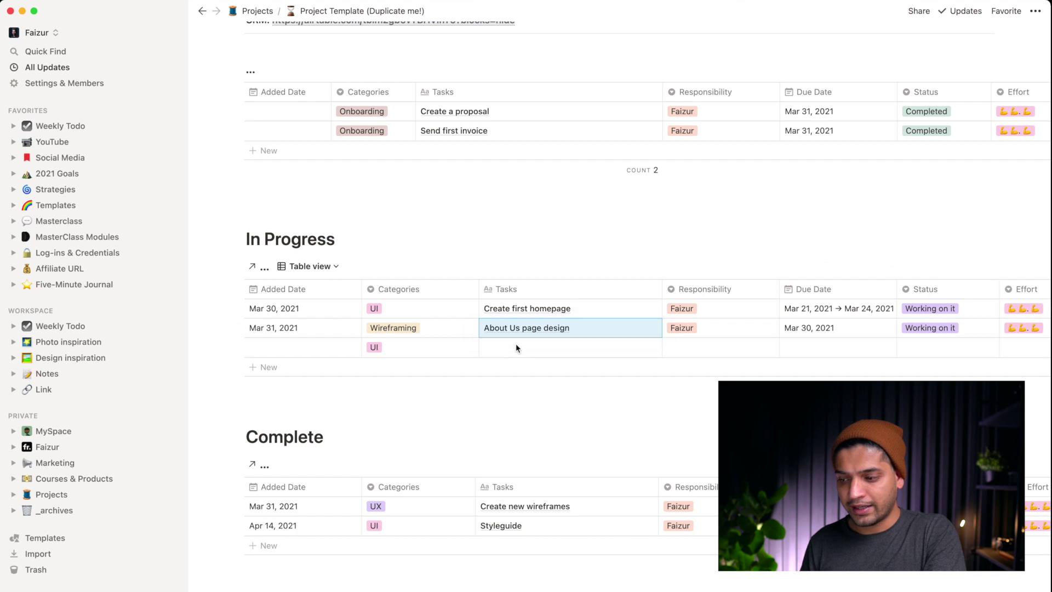
pyautogui.click(515, 346)
pyautogui.write('Create design system')
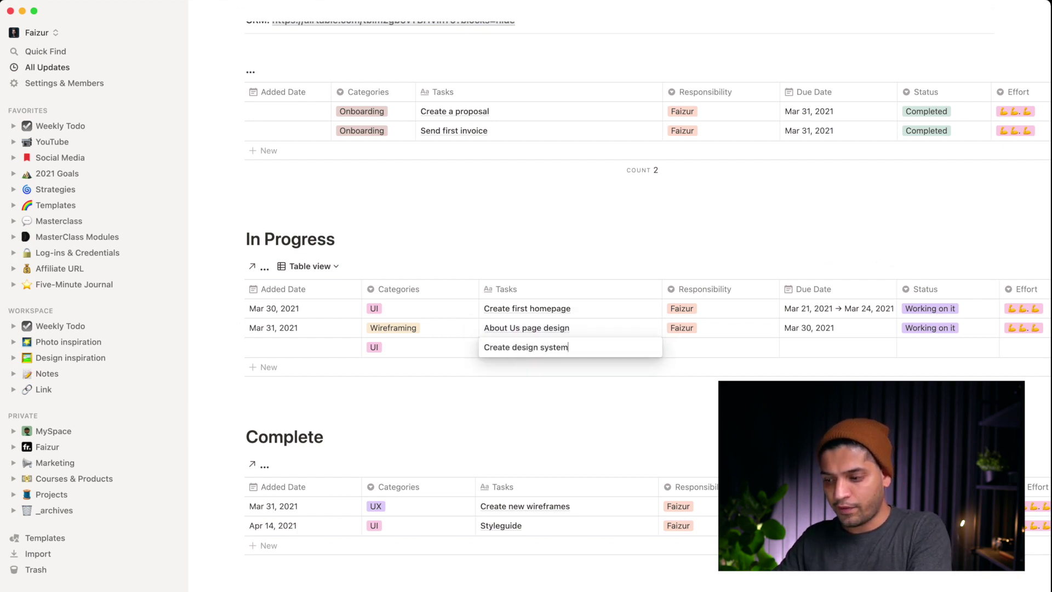
pyautogui.press('Escape')
# Assign Create design system's Responsibility to the workspace owner.
pyautogui.click(706, 347)
pyautogui.click(698, 384)
pyautogui.press('Escape')
# Set Create design system's due date to the range Apr 6–14, 2021.
pyautogui.hscroll(3, 751, 349)
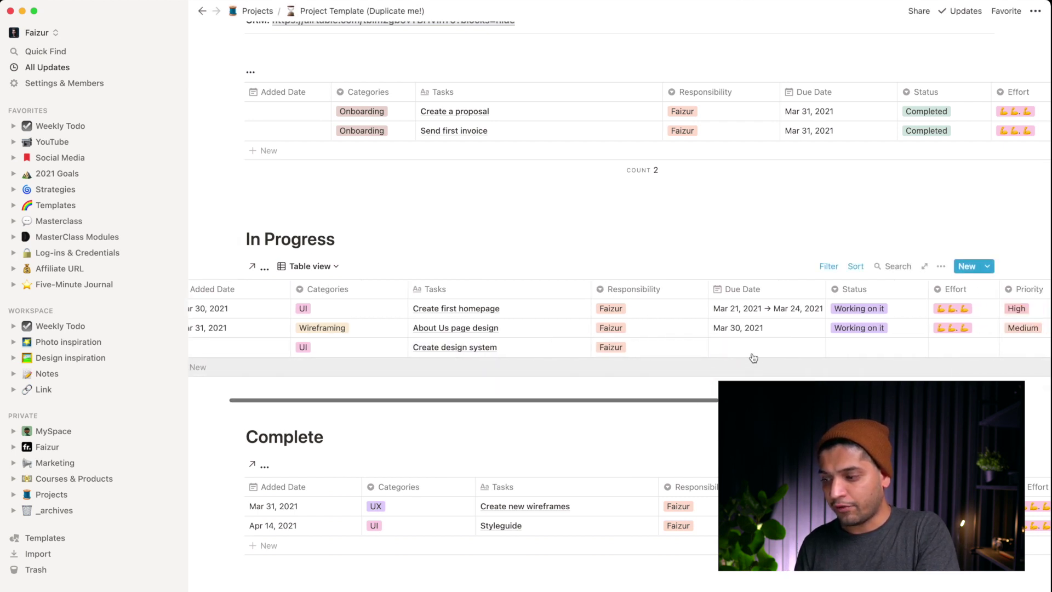
pyautogui.click(750, 350)
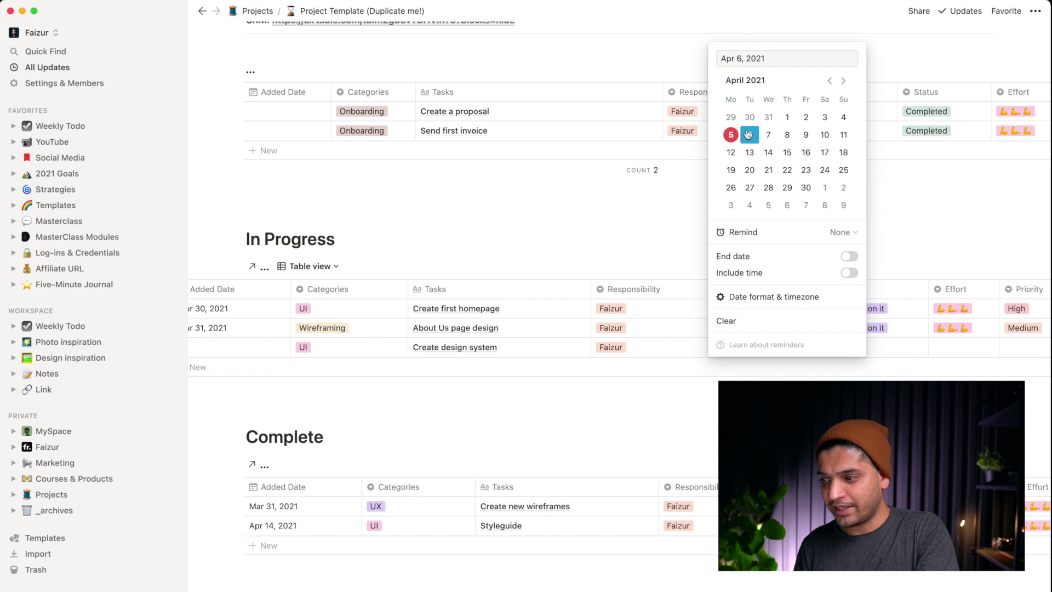
pyautogui.click(786, 153)
pyautogui.click(750, 135)
pyautogui.click(848, 256)
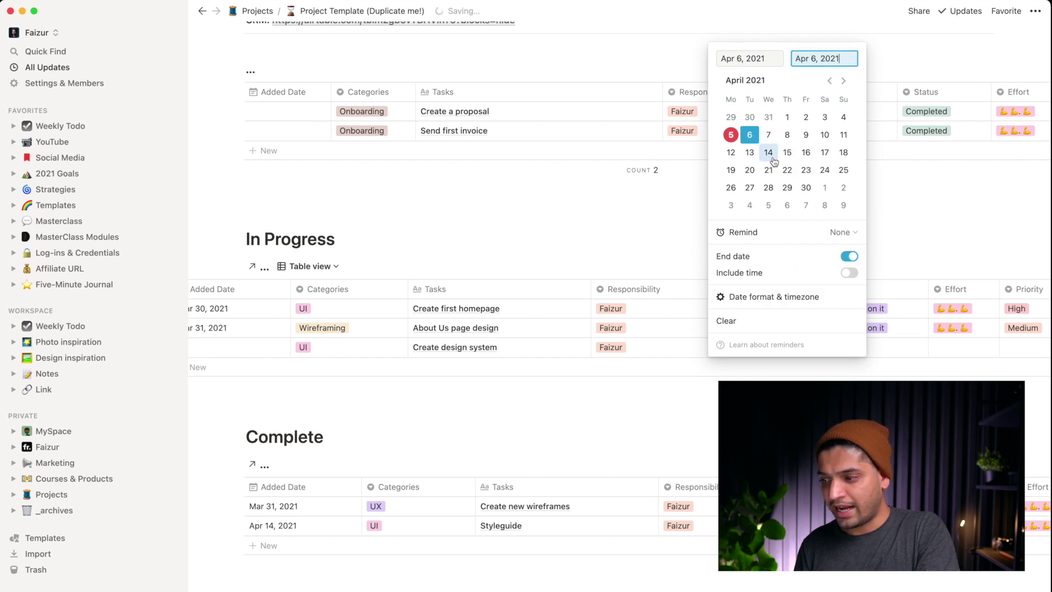
pyautogui.click(768, 152)
pyautogui.click(597, 207)
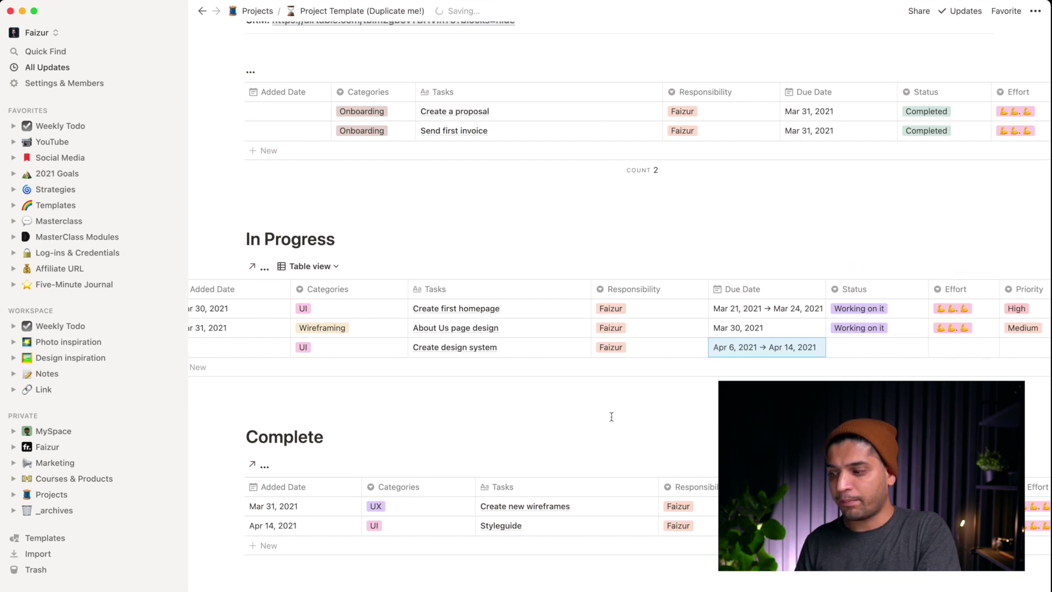
# Give Create design system status Working on it and priority High.
pyautogui.hscroll(5, 804, 363)
pyautogui.click(778, 346)
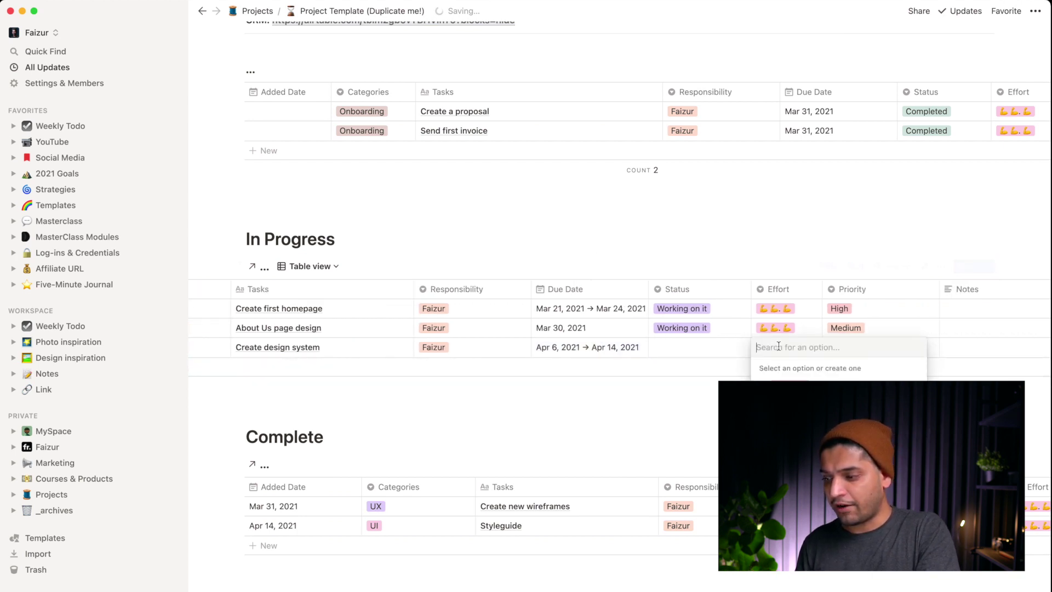
pyautogui.press('Escape')
pyautogui.click(699, 350)
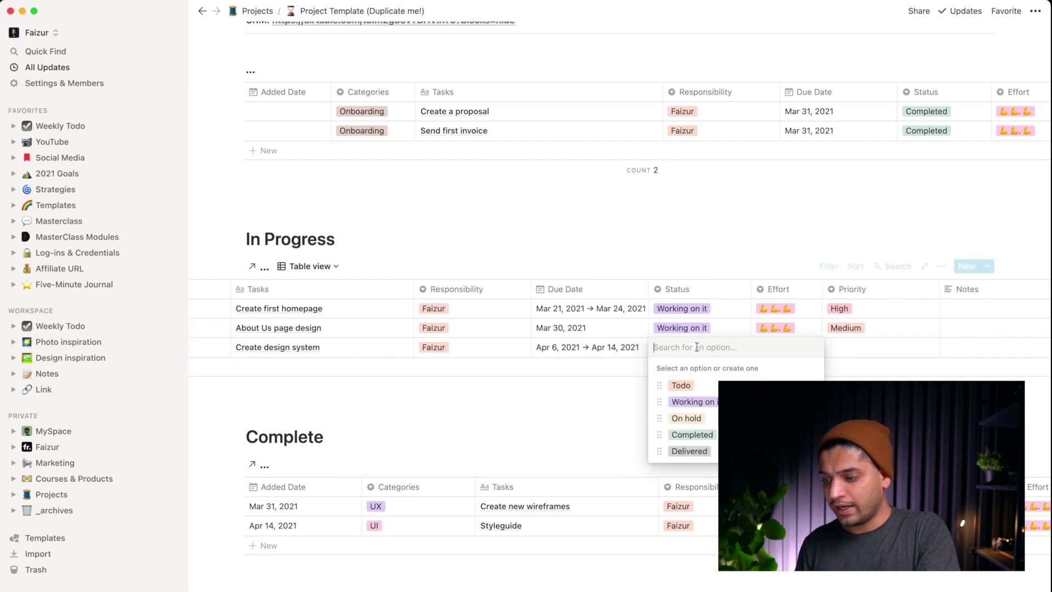
pyautogui.click(707, 401)
pyautogui.click(852, 351)
pyautogui.click(838, 385)
pyautogui.hscroll(-5, 716, 387)
pyautogui.click(306, 348)
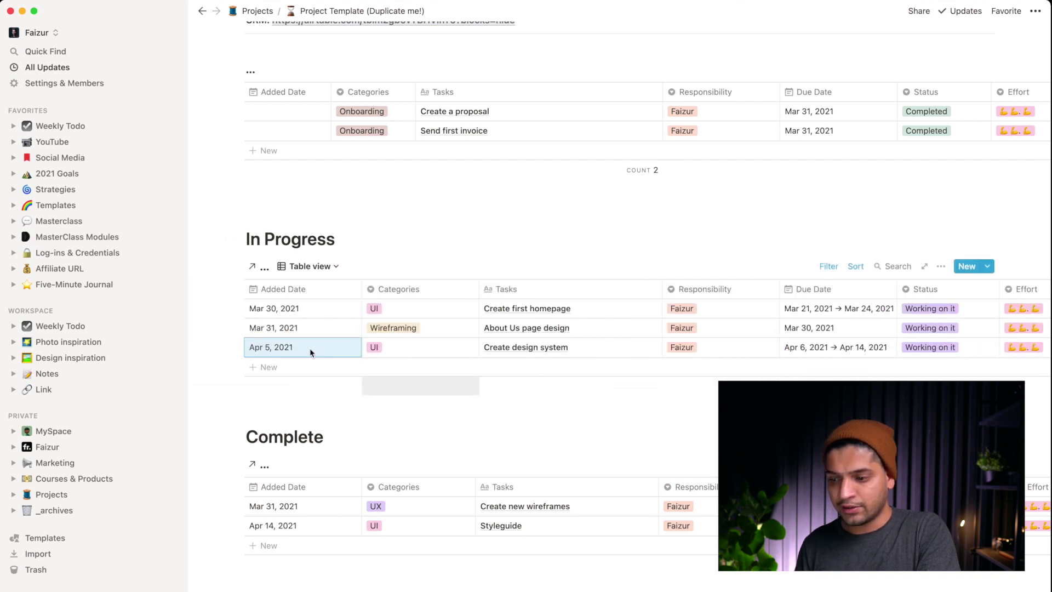
# Advance the project calendar to April 2021 to see Create design system spanning Apr 6–14.
pyautogui.scroll(-10, 530, 439)
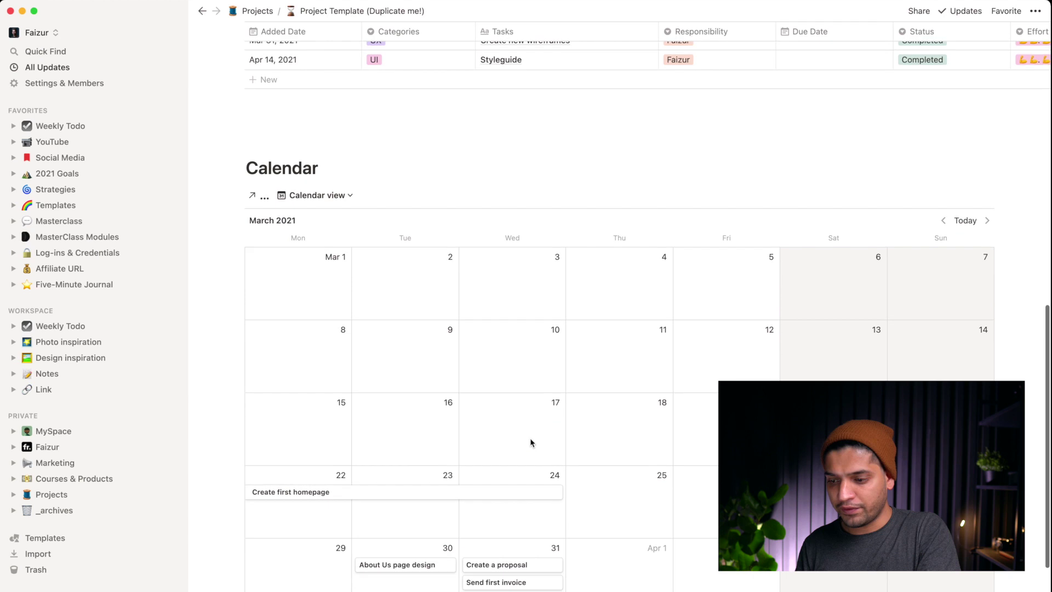
pyautogui.scroll(-1, 530, 439)
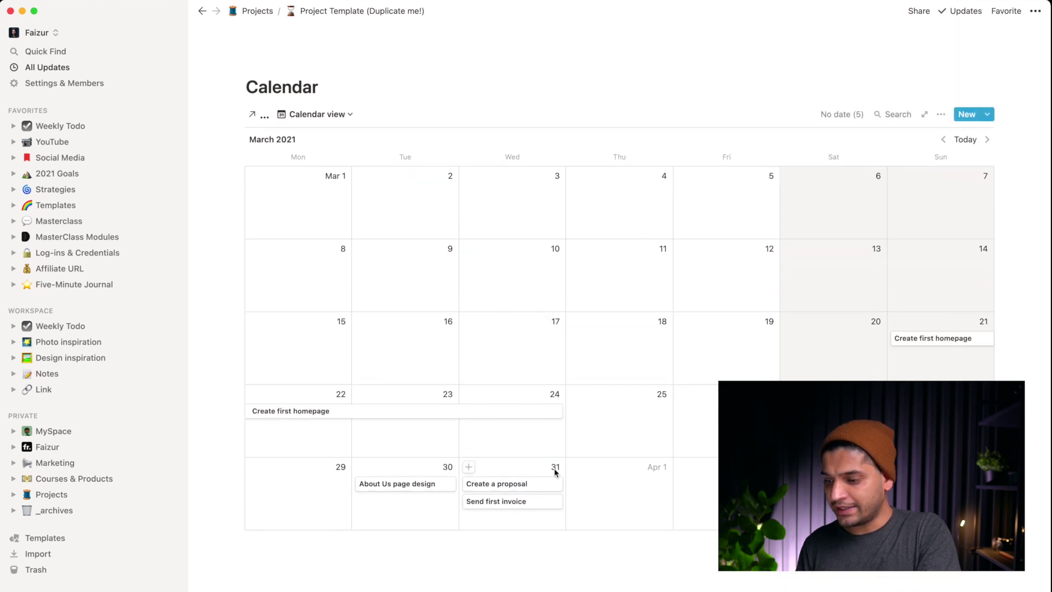
pyautogui.click(987, 139)
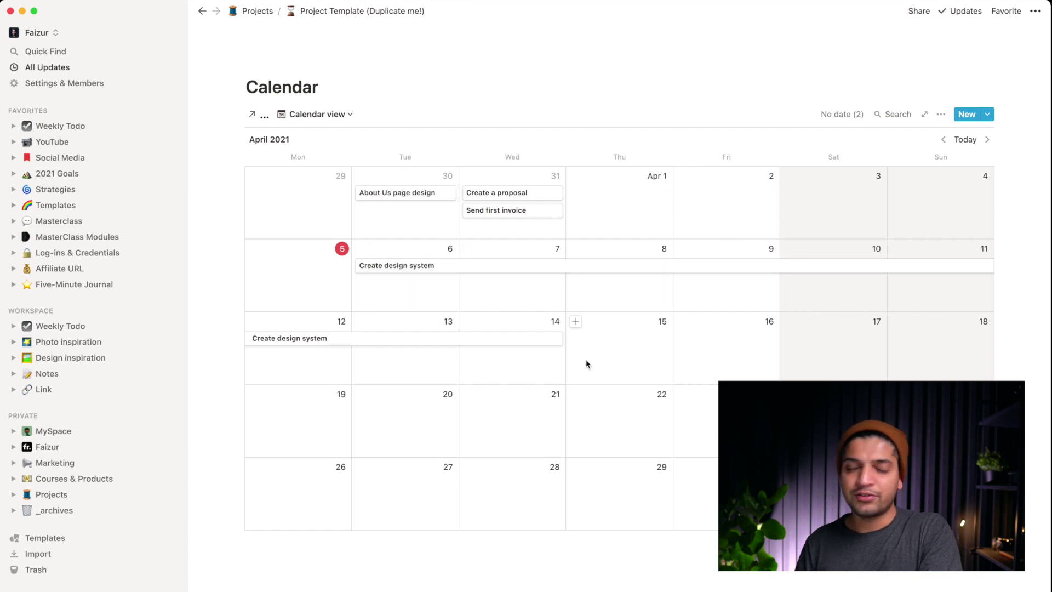
pyautogui.scroll(5, 586, 361)
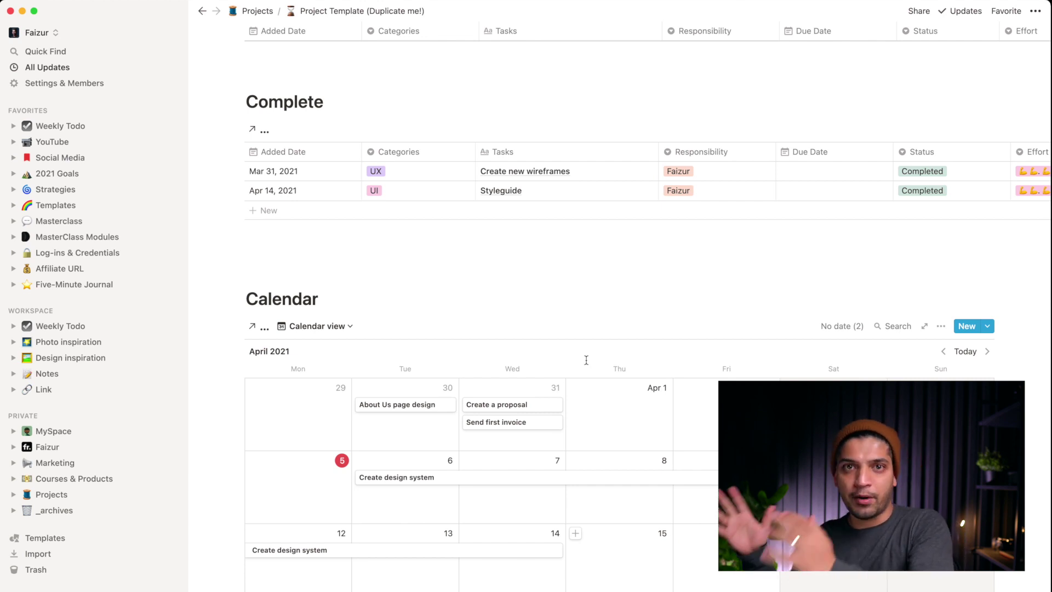
pyautogui.scroll(3, 586, 360)
# Set Create design system's Status to Completed, moving it into the Complete table.
pyautogui.scroll(4, 586, 360)
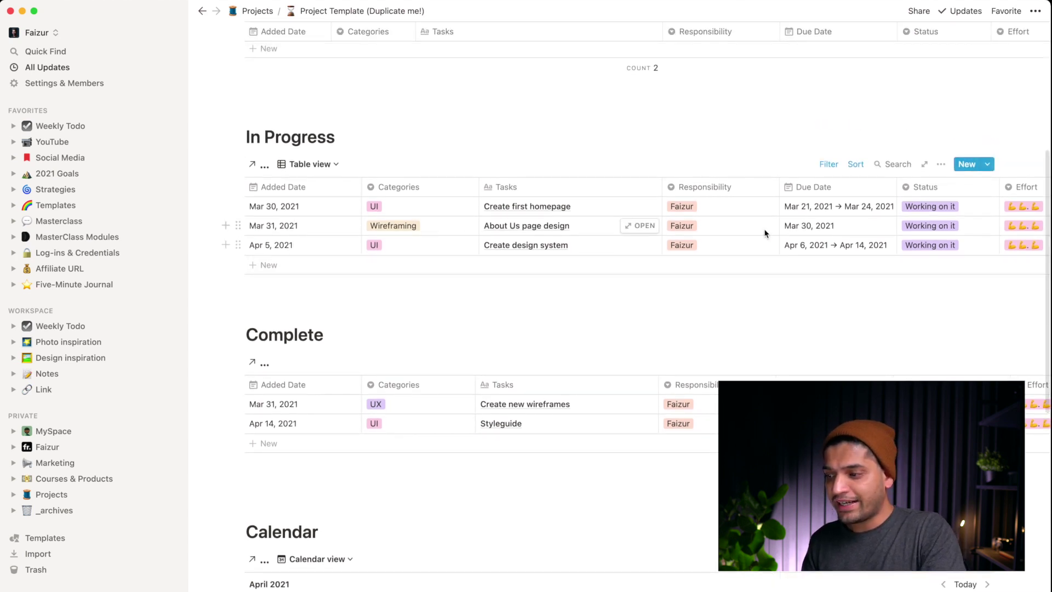
pyautogui.hscroll(5, 762, 233)
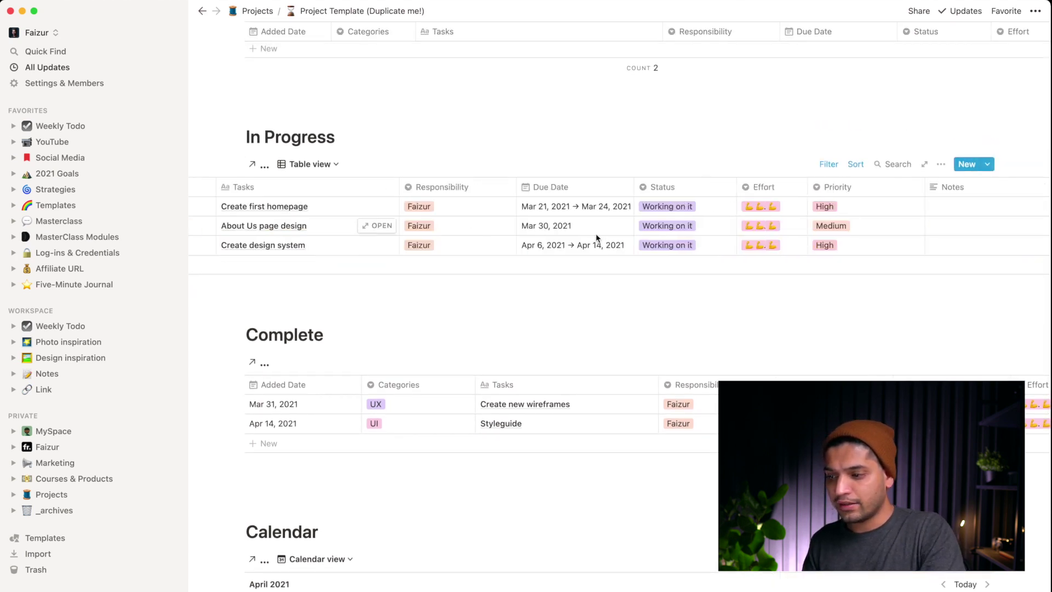
pyautogui.hscroll(-5, 597, 237)
pyautogui.click(933, 243)
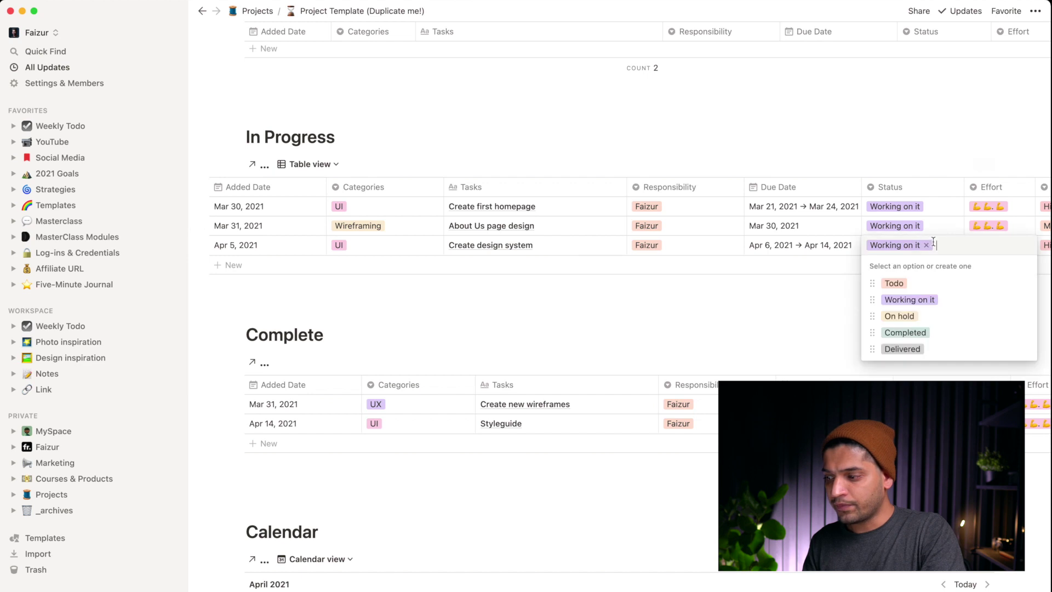
pyautogui.click(901, 331)
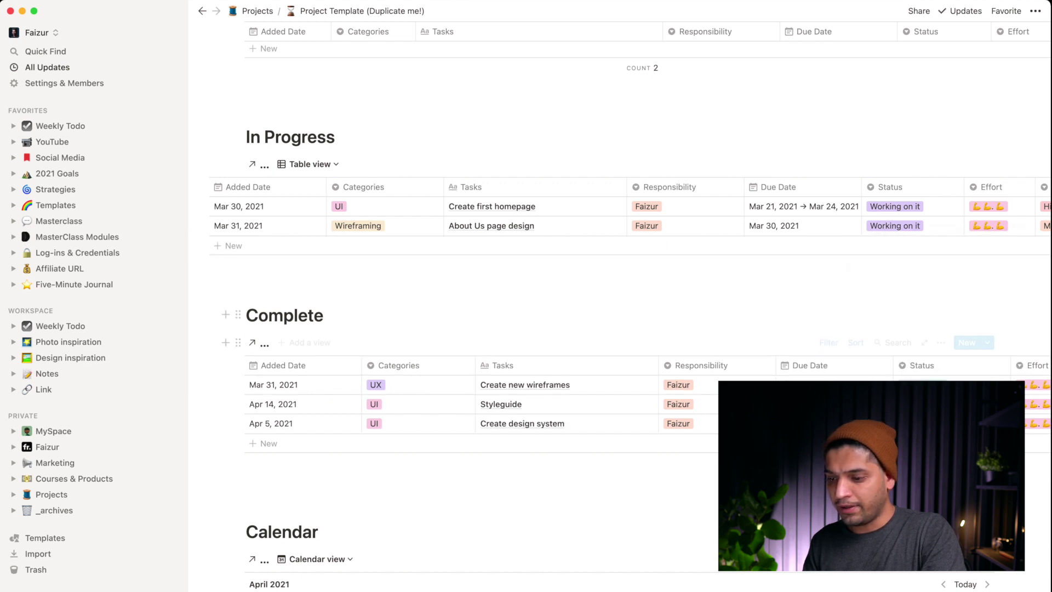
pyautogui.hscroll(3, 548, 423)
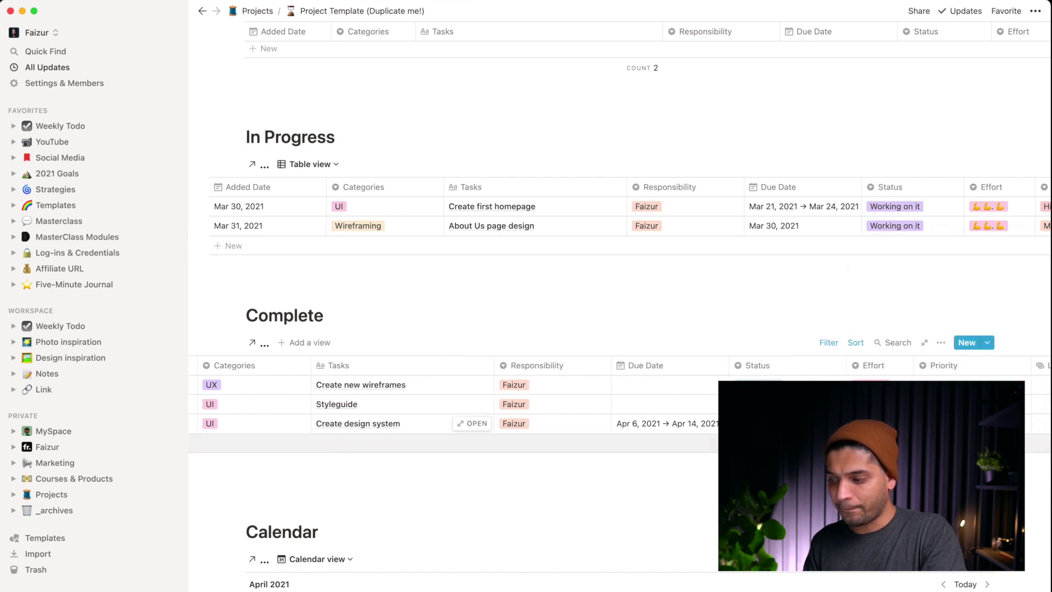
pyautogui.hscroll(-3, 715, 368)
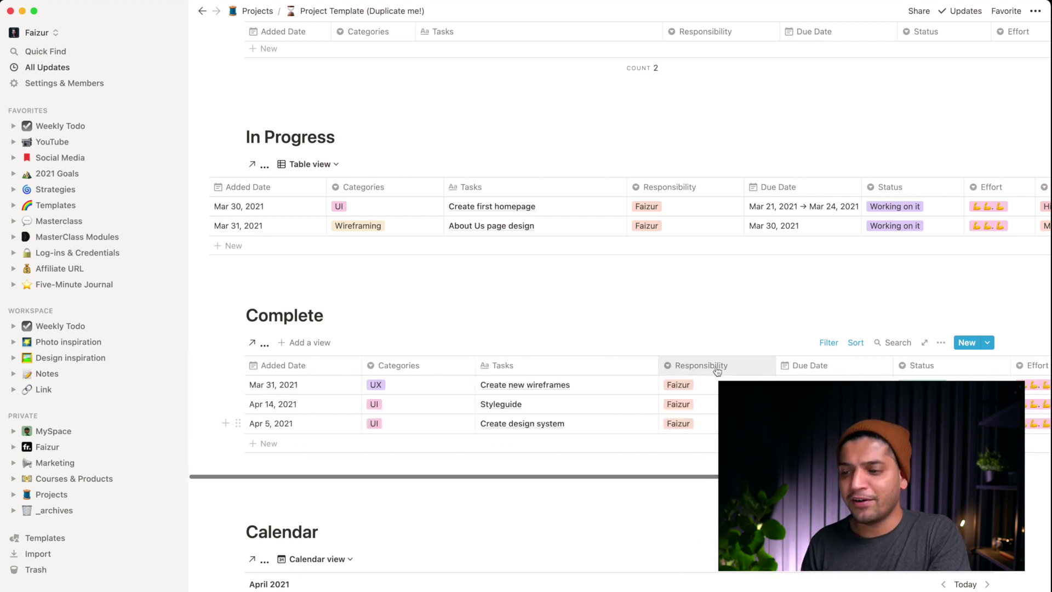
pyautogui.scroll(6, 717, 372)
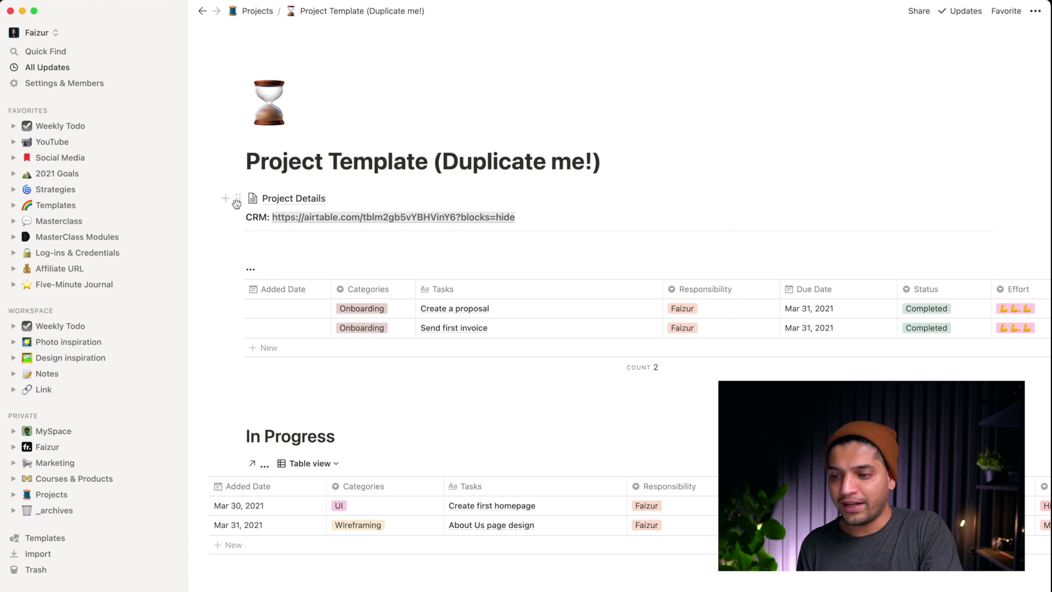
pyautogui.click(302, 202)
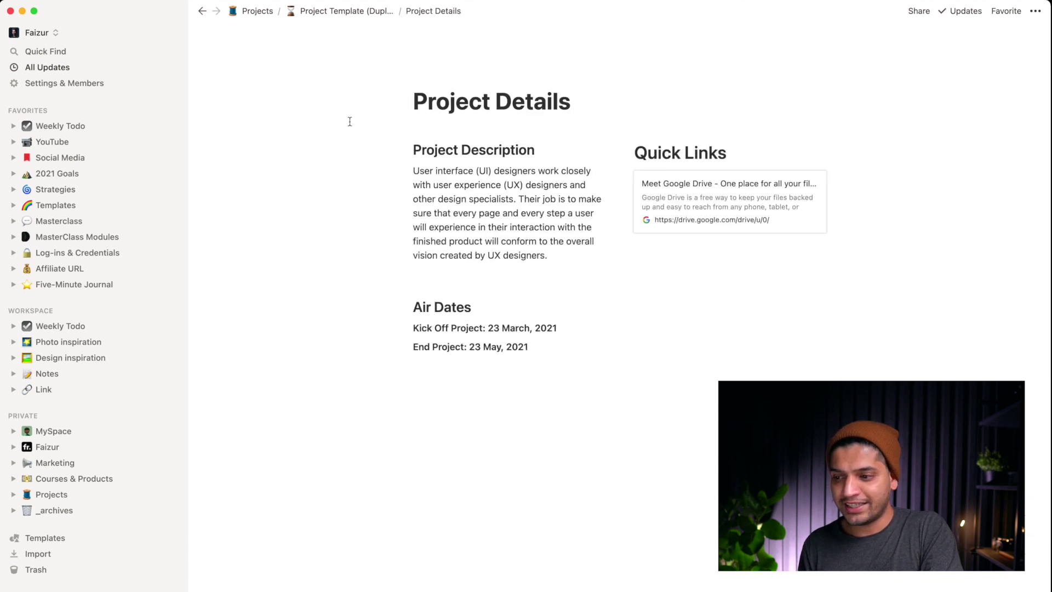
pyautogui.moveTo(544, 272); pyautogui.dragTo(443, 203)
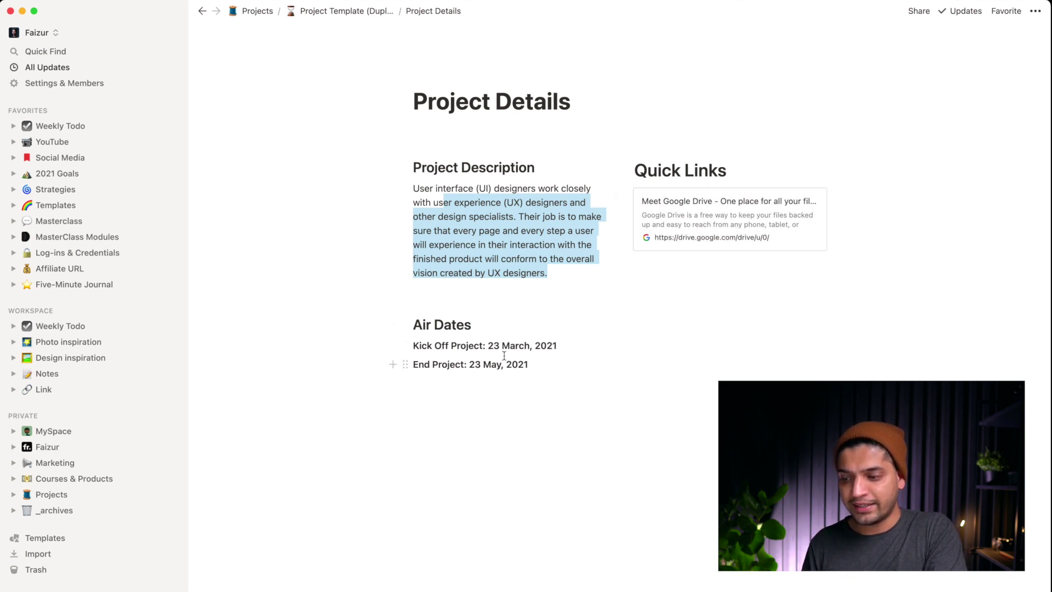
pyautogui.click(359, 16)
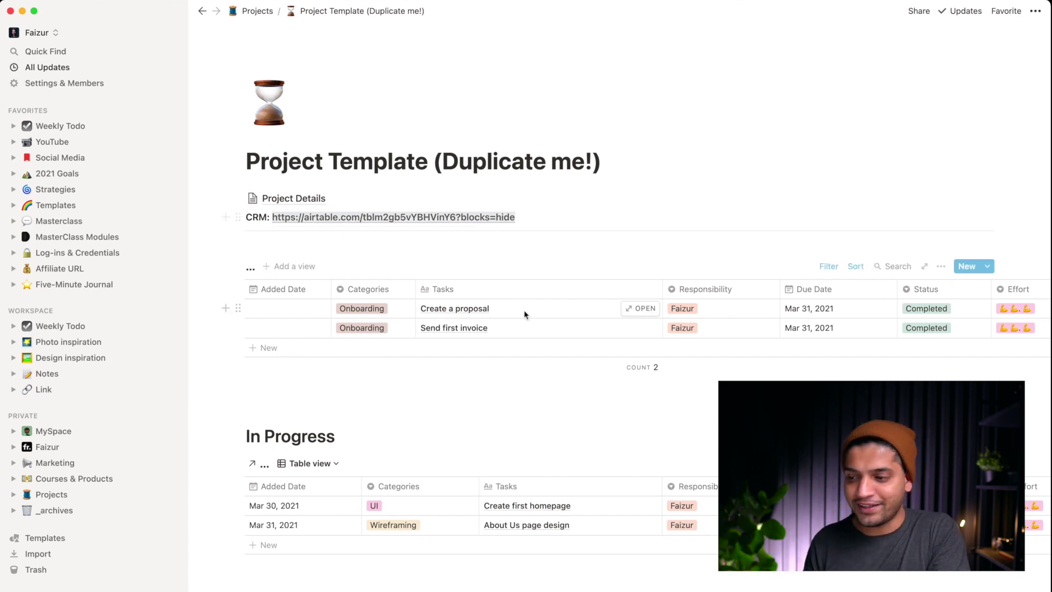
pyautogui.scroll(-10, 508, 353)
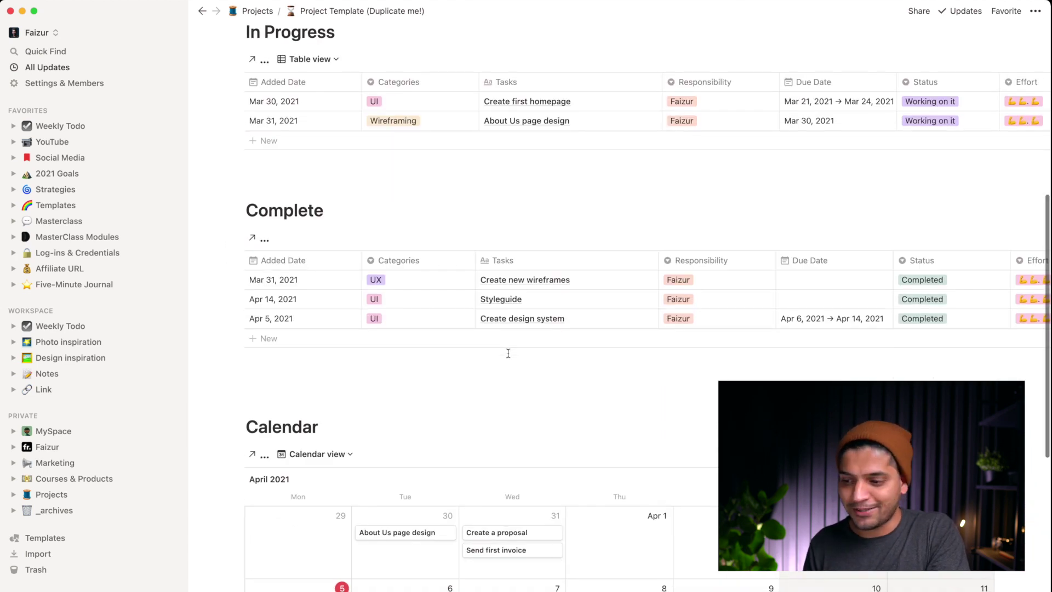
pyautogui.scroll(15, 507, 353)
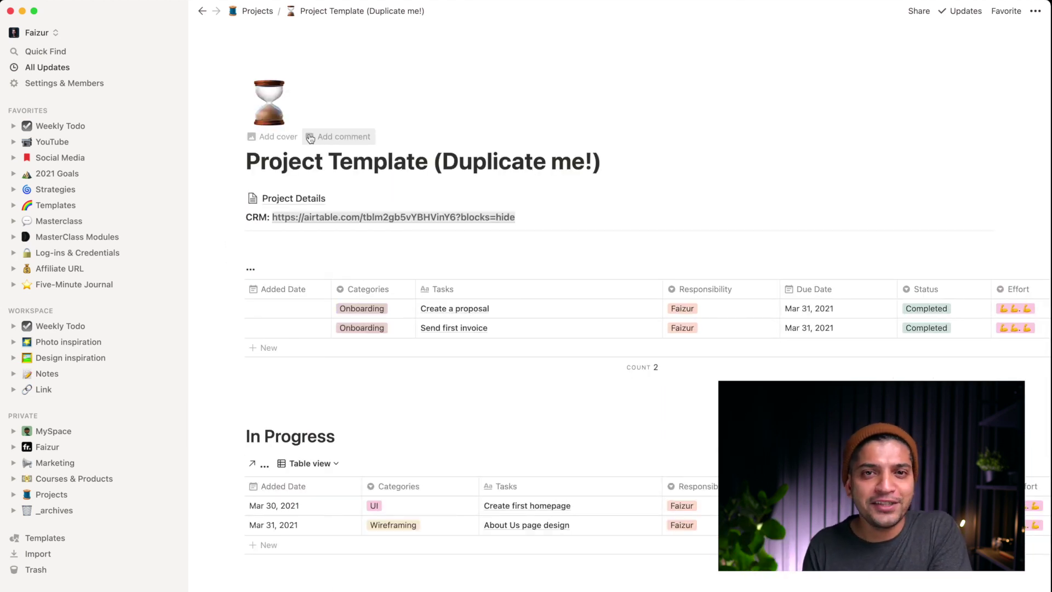
pyautogui.click(70, 127)
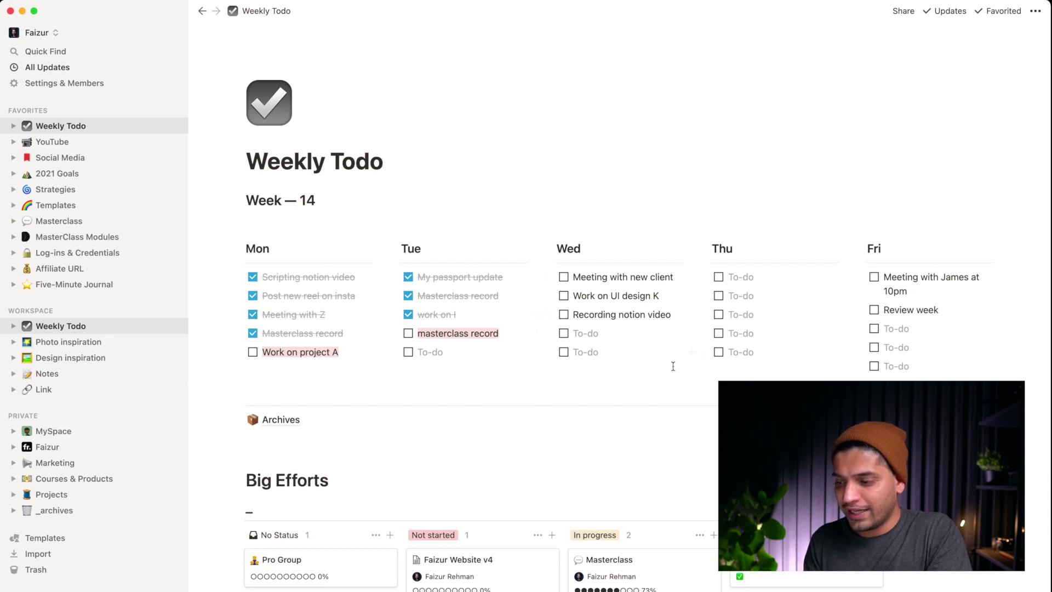
pyautogui.scroll(-2, 673, 366)
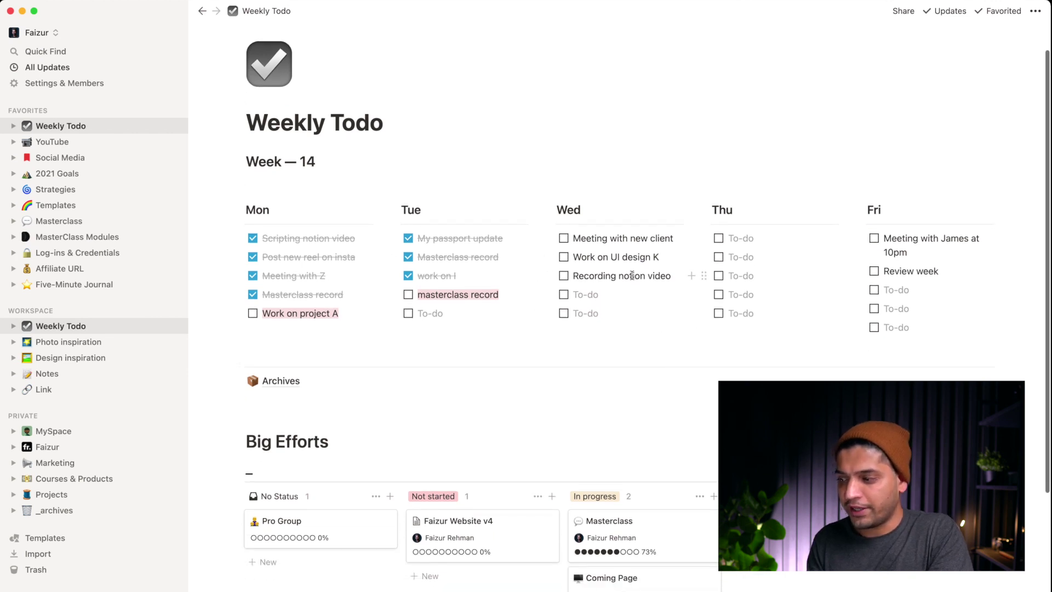
pyautogui.scroll(-2, 632, 275)
pyautogui.scroll(2, 688, 290)
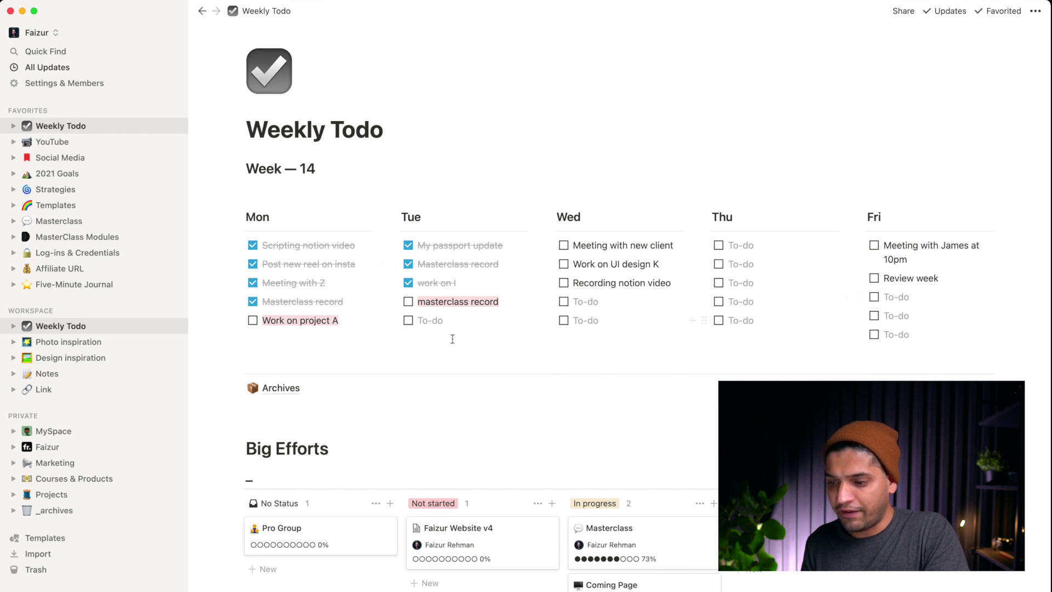
pyautogui.moveTo(249, 172); pyautogui.dragTo(782, 331)
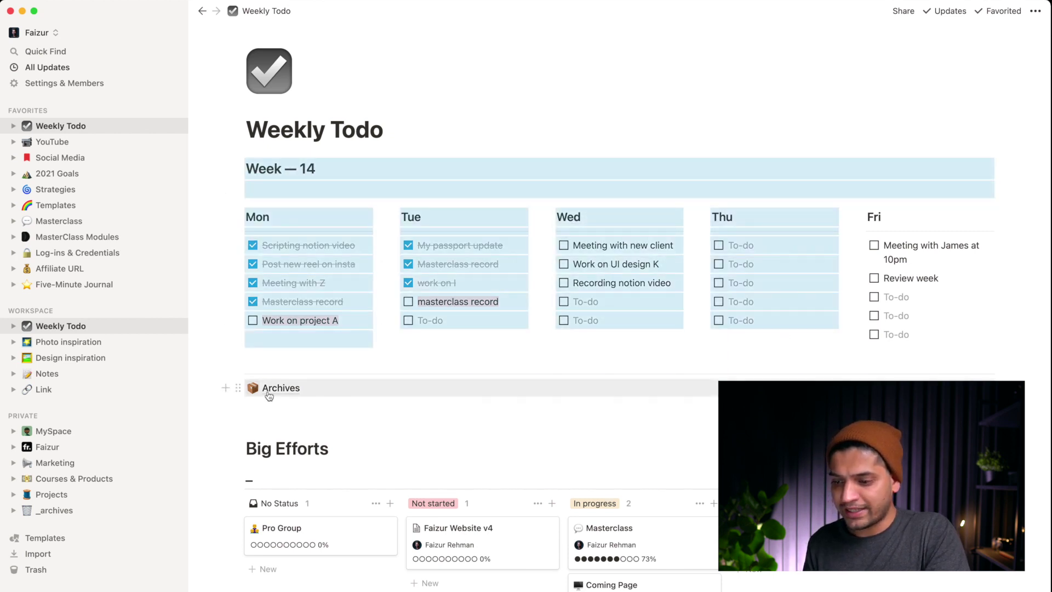
pyautogui.click(268, 390)
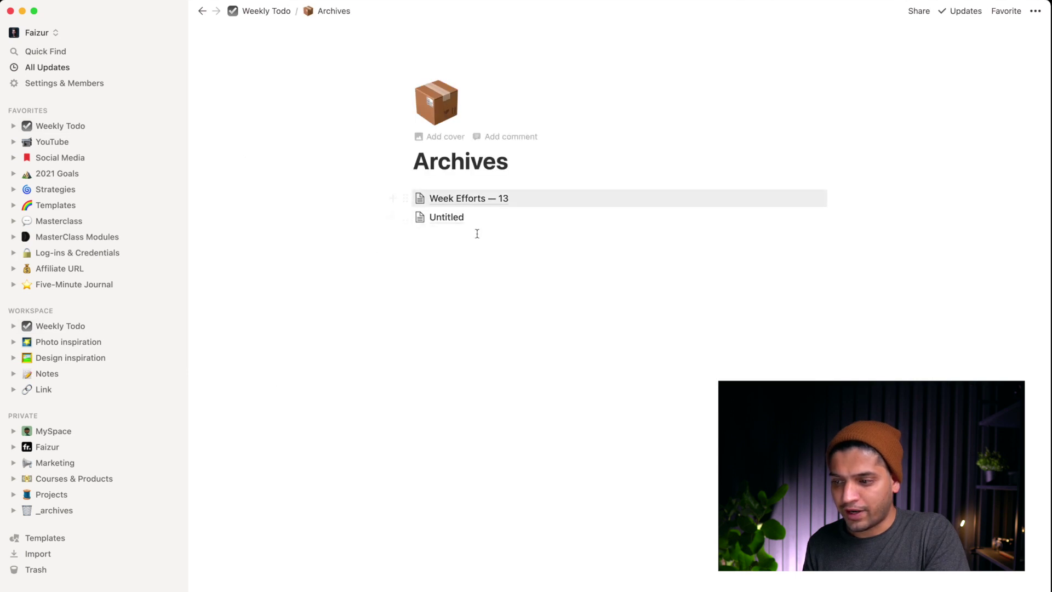
pyautogui.click(441, 218)
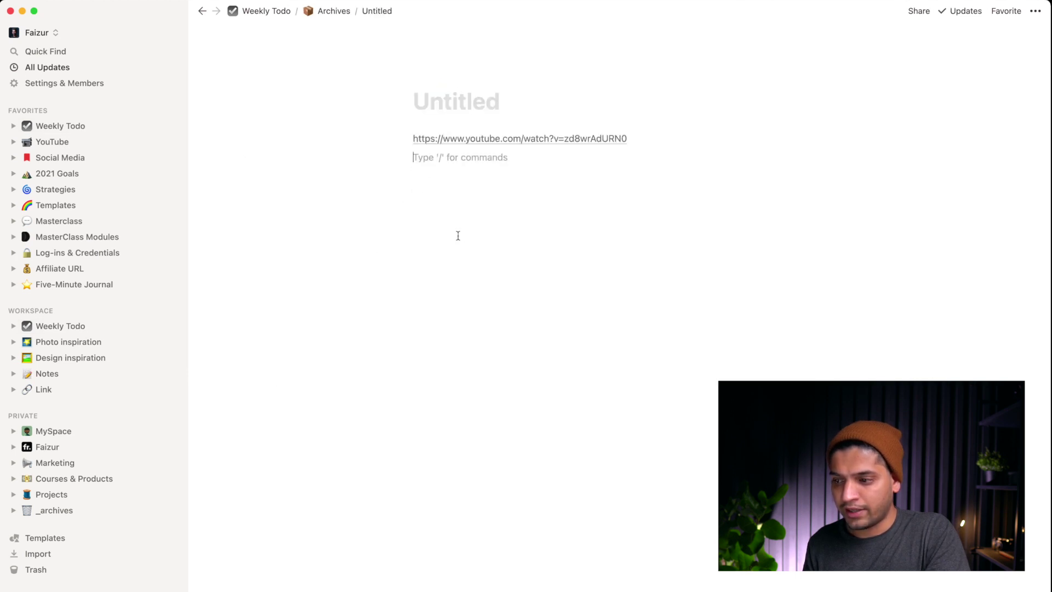
pyautogui.click(311, 17)
pyautogui.click(274, 15)
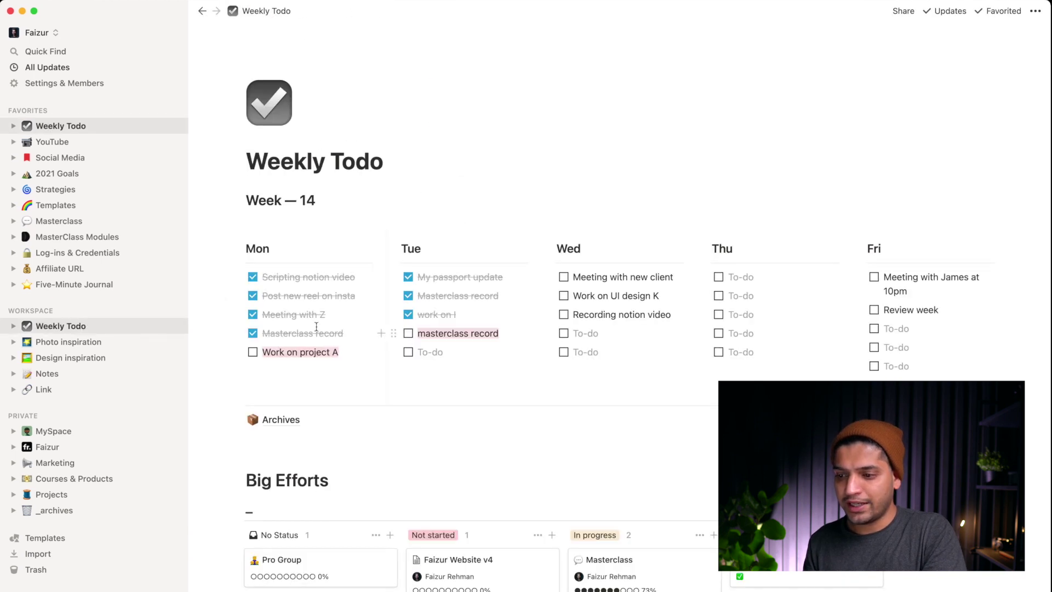
pyautogui.scroll(-1, 347, 307)
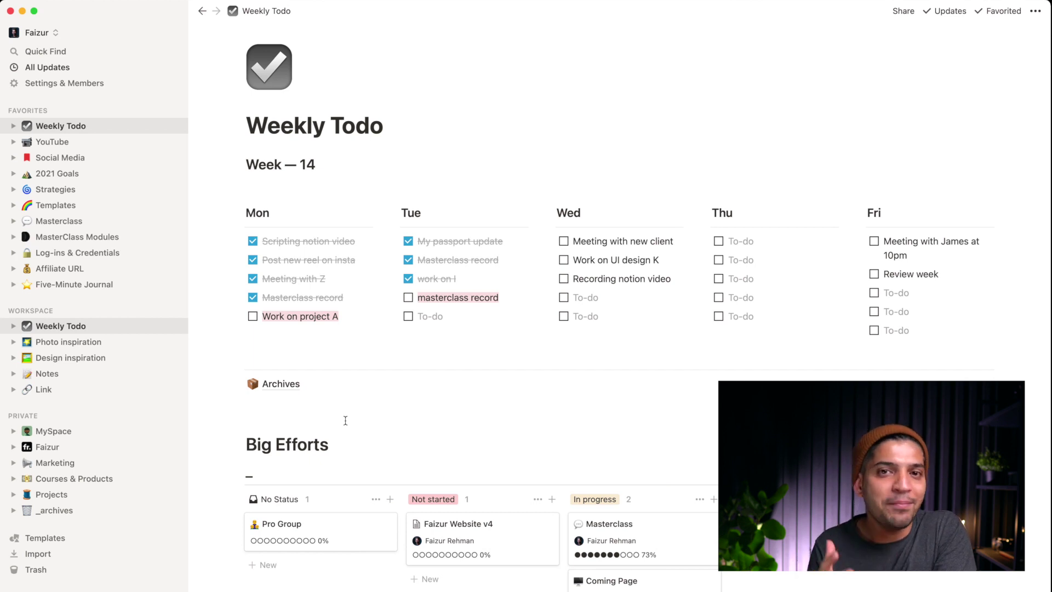
pyautogui.scroll(-2, 345, 420)
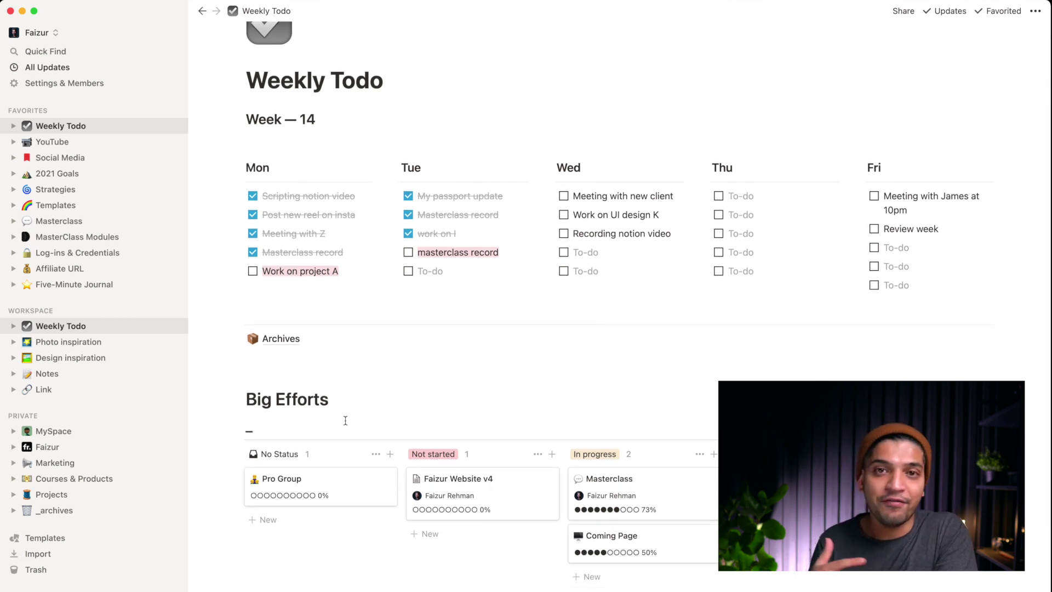
pyautogui.scroll(-3, 344, 422)
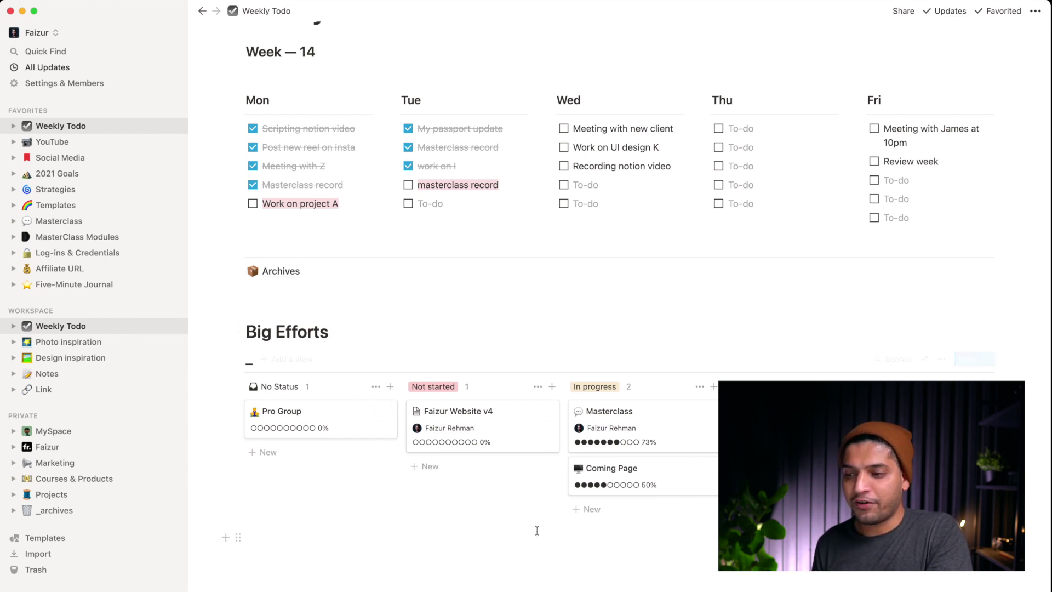
pyautogui.scroll(3, 537, 531)
pyautogui.scroll(-3, 535, 534)
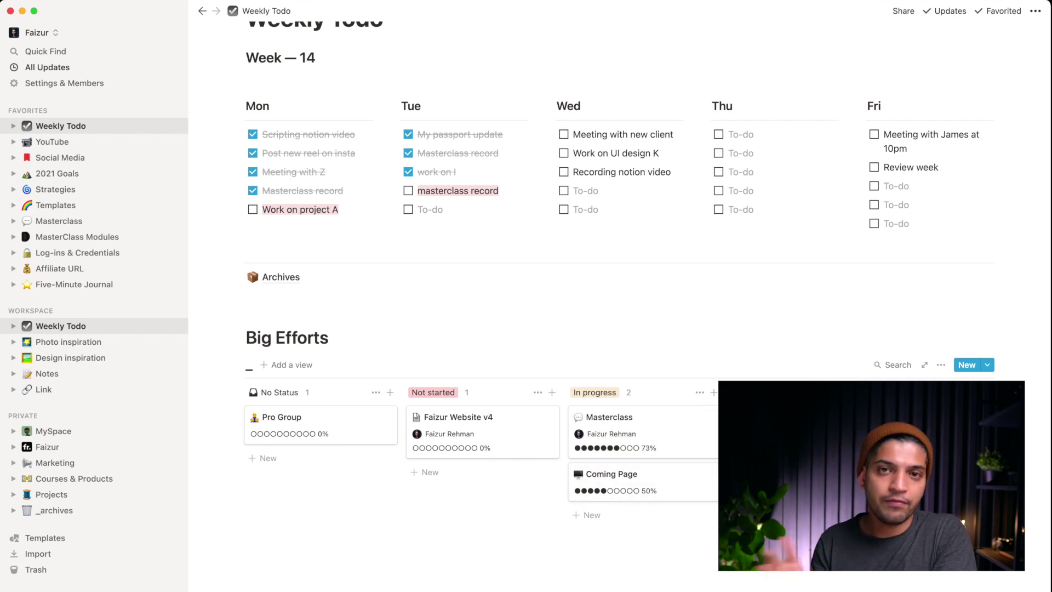
pyautogui.scroll(-1, 633, 357)
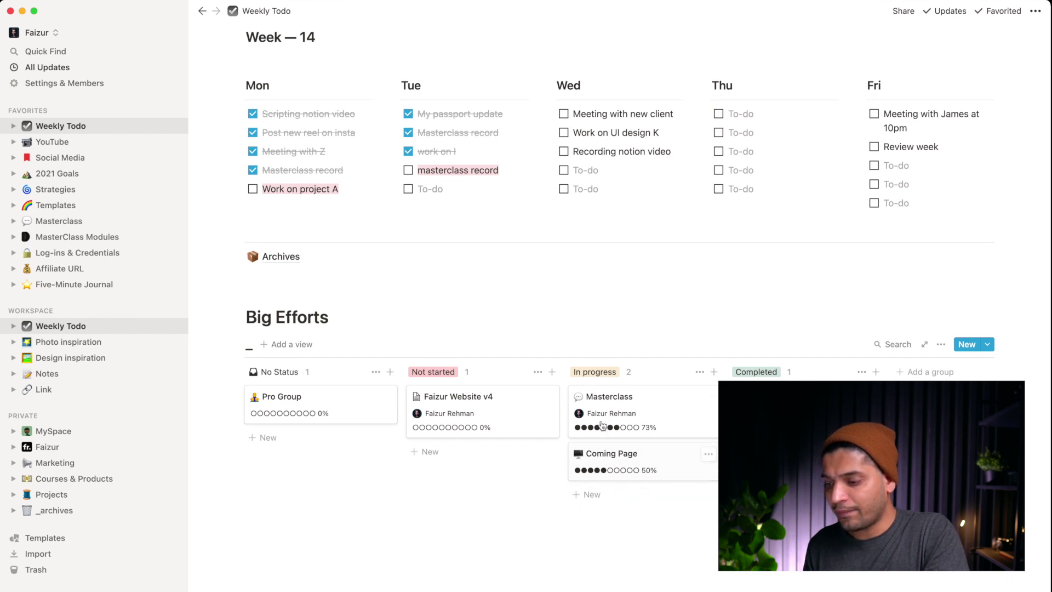
# Change the Masterclass effort's Completed value from 32 to 43 and close its peek.
pyautogui.click(615, 398)
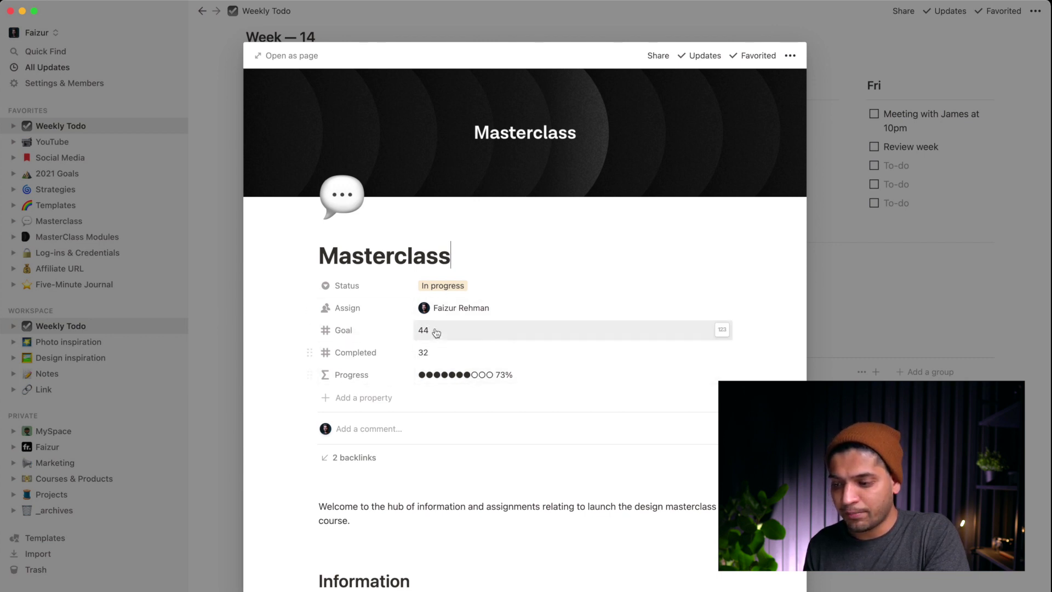
pyautogui.click(432, 349)
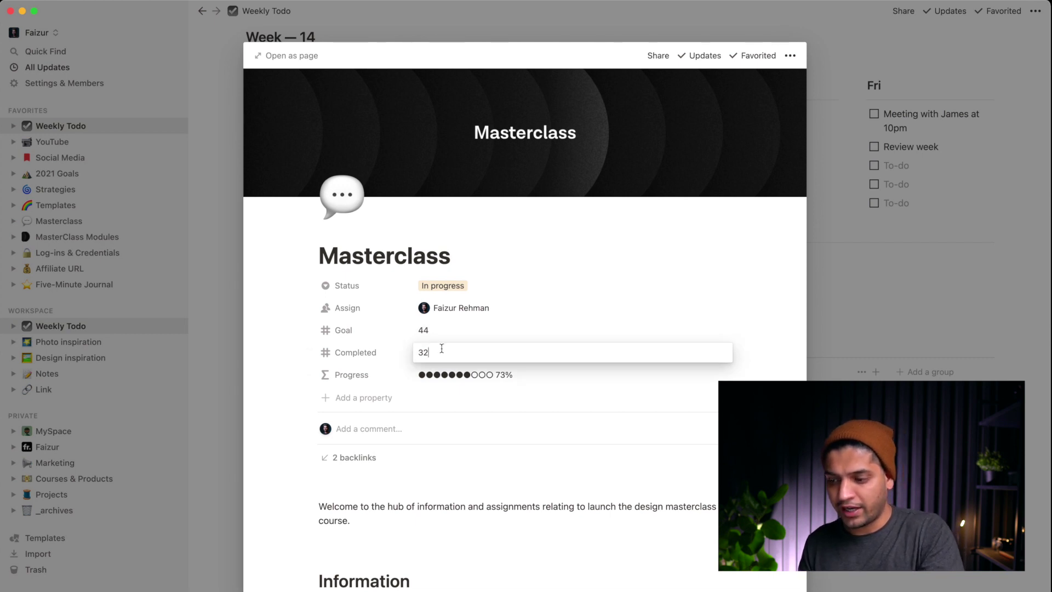
pyautogui.press('BackSpace')
pyautogui.press('BackSpace')
pyautogui.write('4')
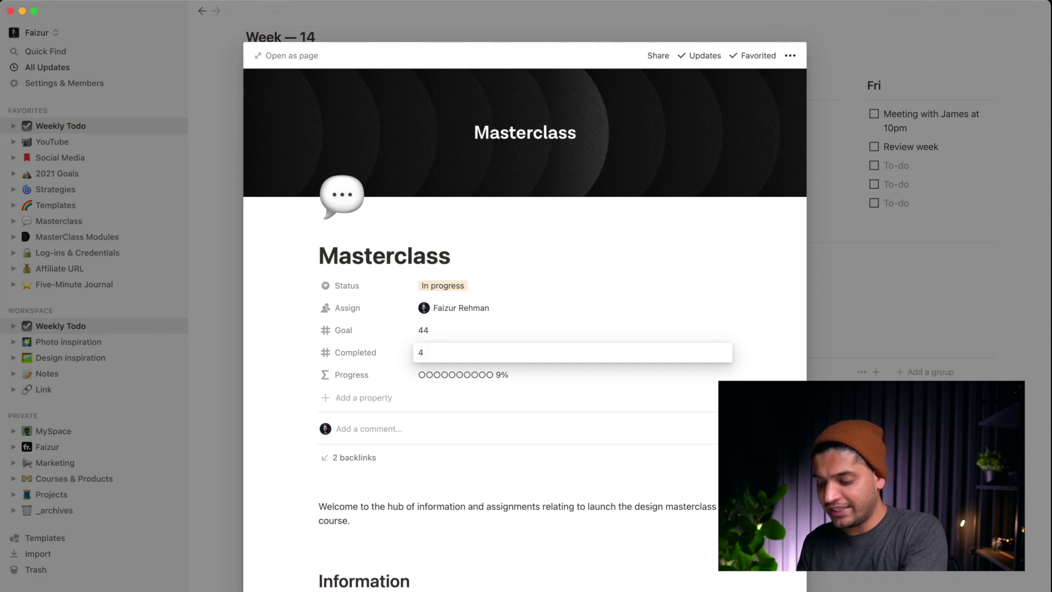
pyautogui.write('3')
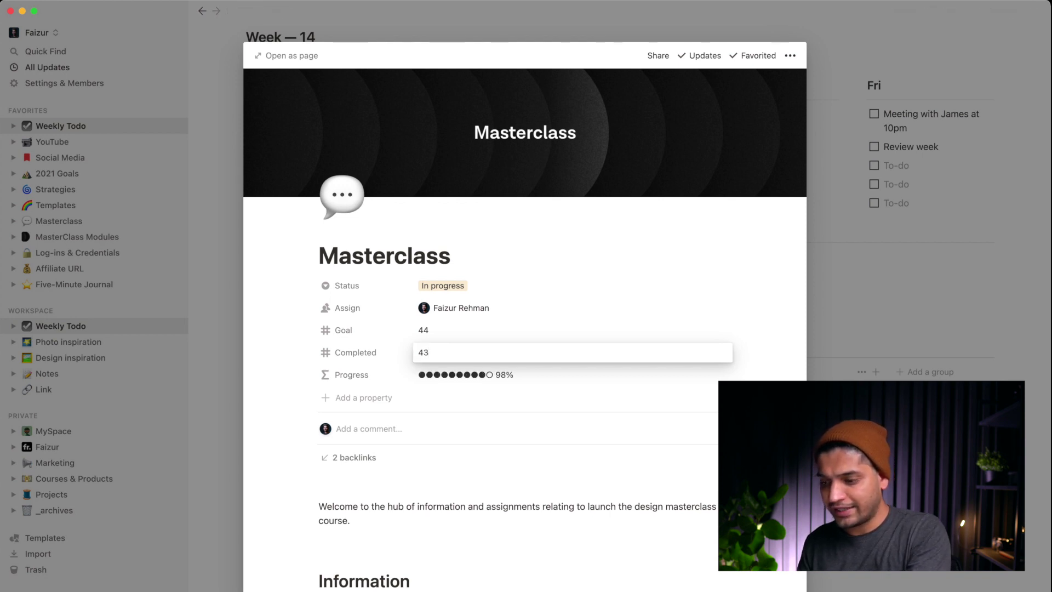
pyautogui.click(455, 394)
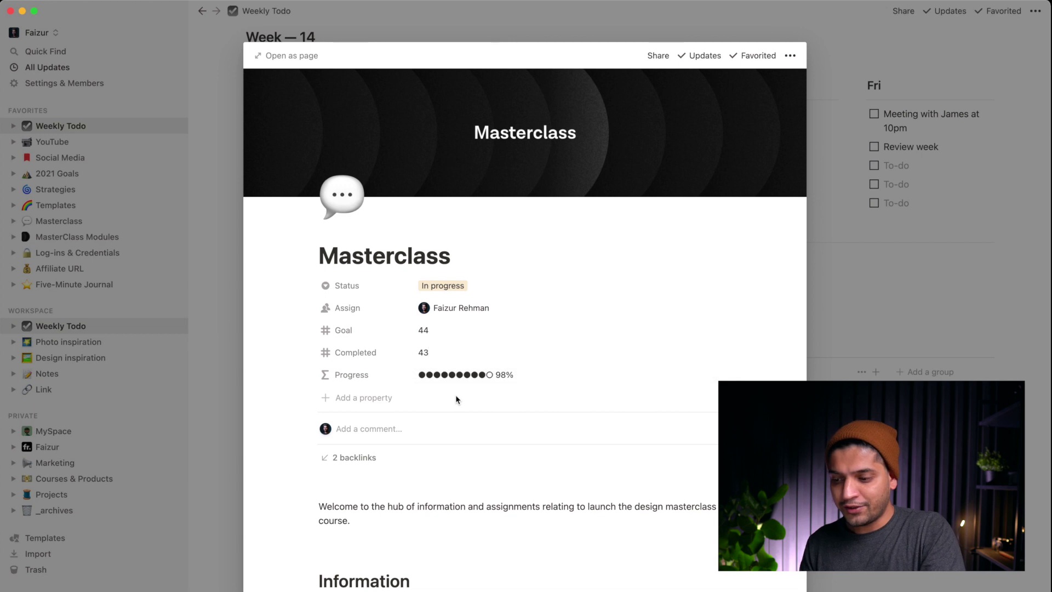
pyautogui.click(862, 293)
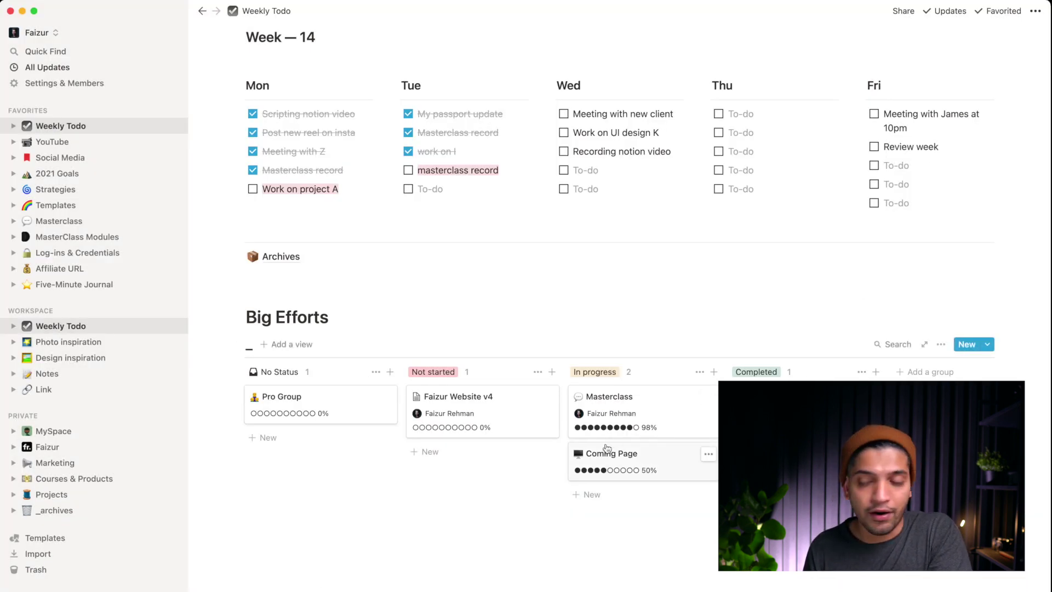
pyautogui.click(656, 420)
pyautogui.press('Escape')
pyautogui.click(456, 403)
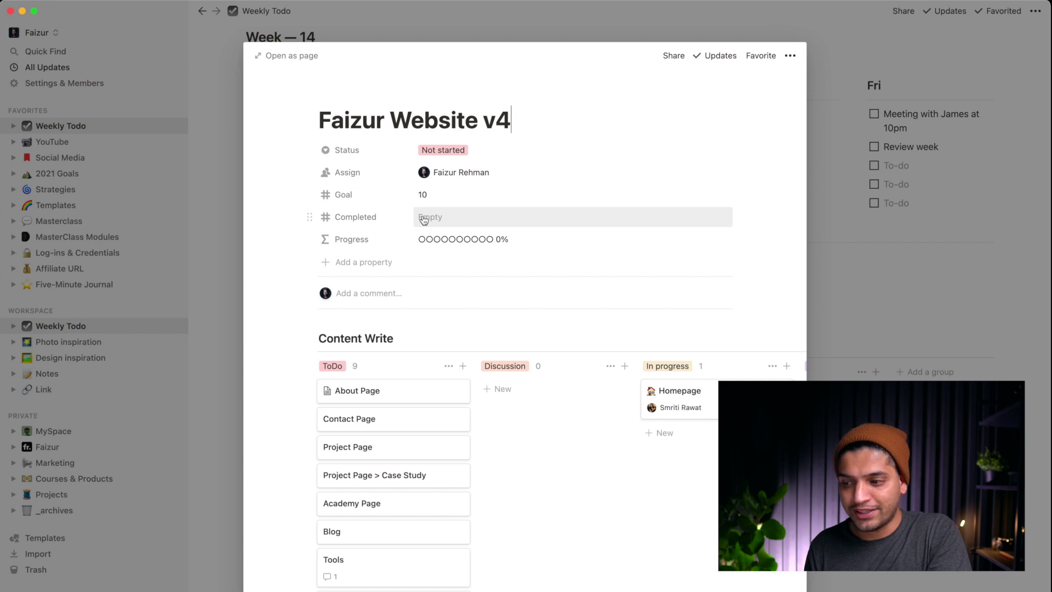
pyautogui.click(822, 266)
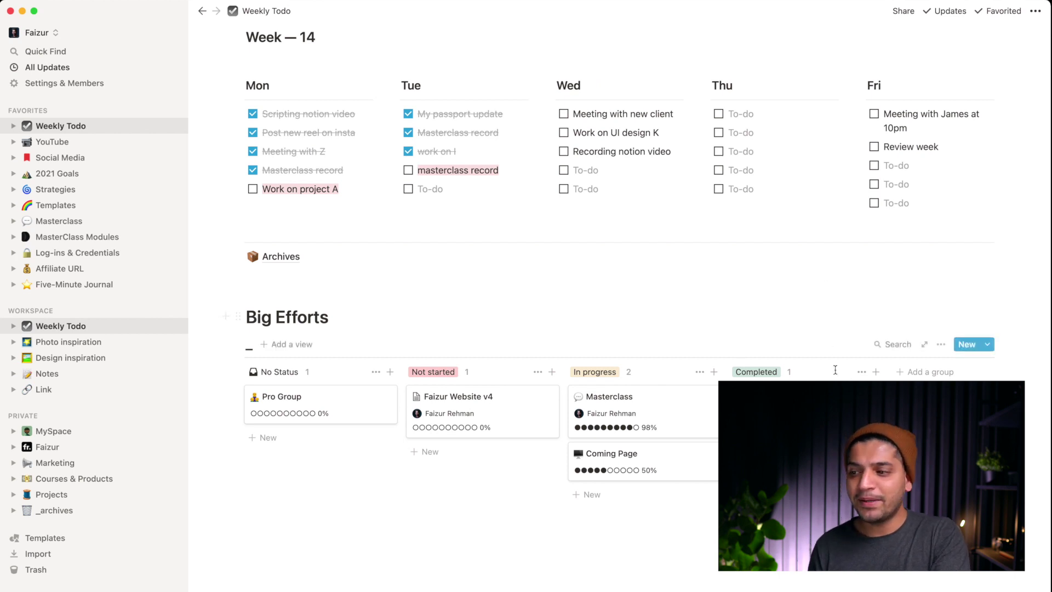
pyautogui.scroll(5, 835, 362)
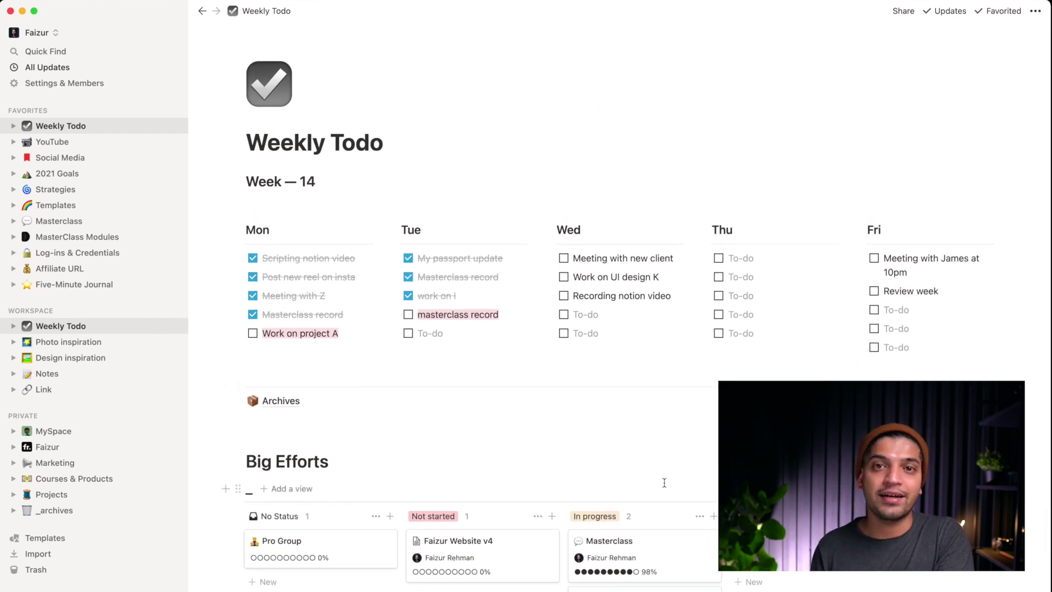
pyautogui.scroll(-2, 664, 482)
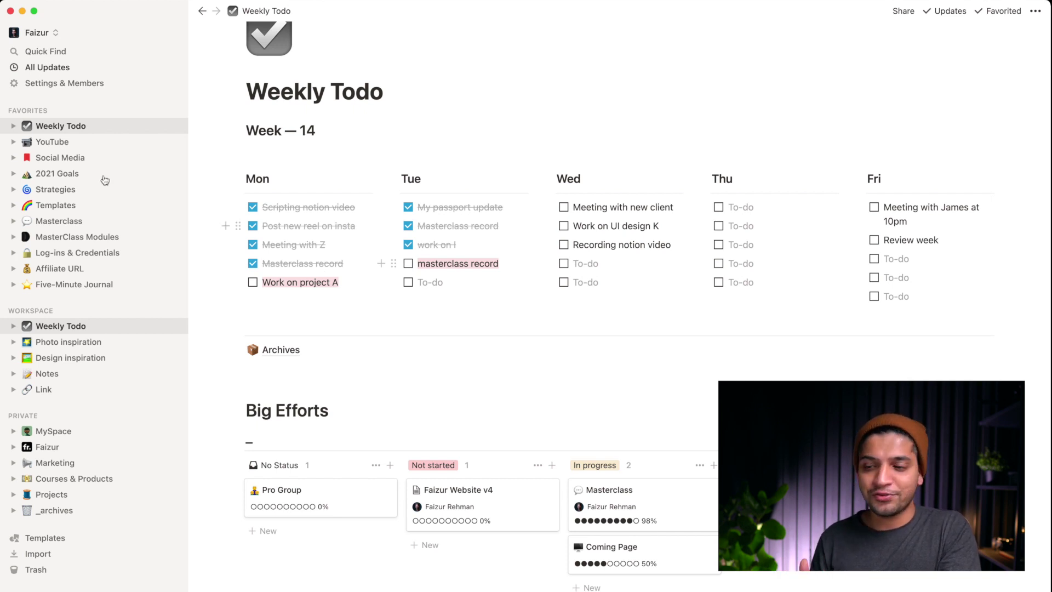
pyautogui.click(39, 162)
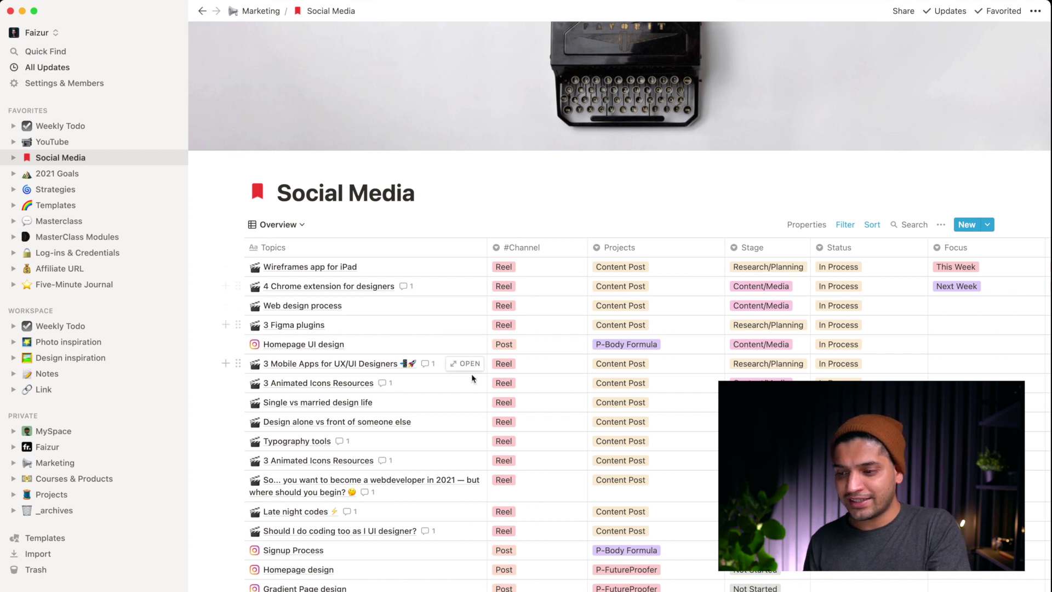
# Review the first post's channel, project and stage options without changing them.
pyautogui.scroll(-4, 472, 378)
pyautogui.scroll(2, 472, 378)
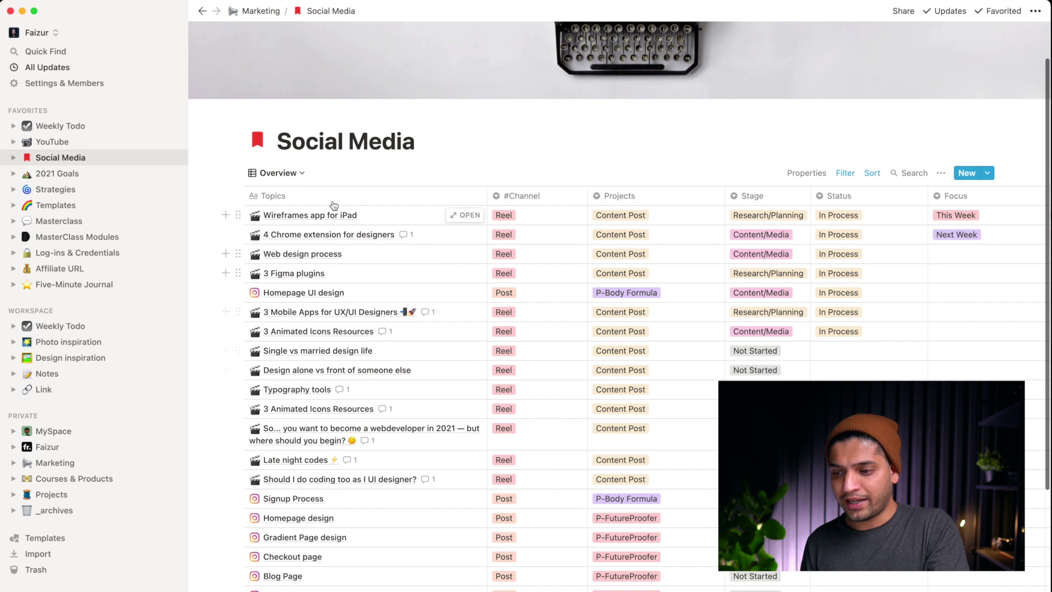
pyautogui.scroll(-3, 398, 322)
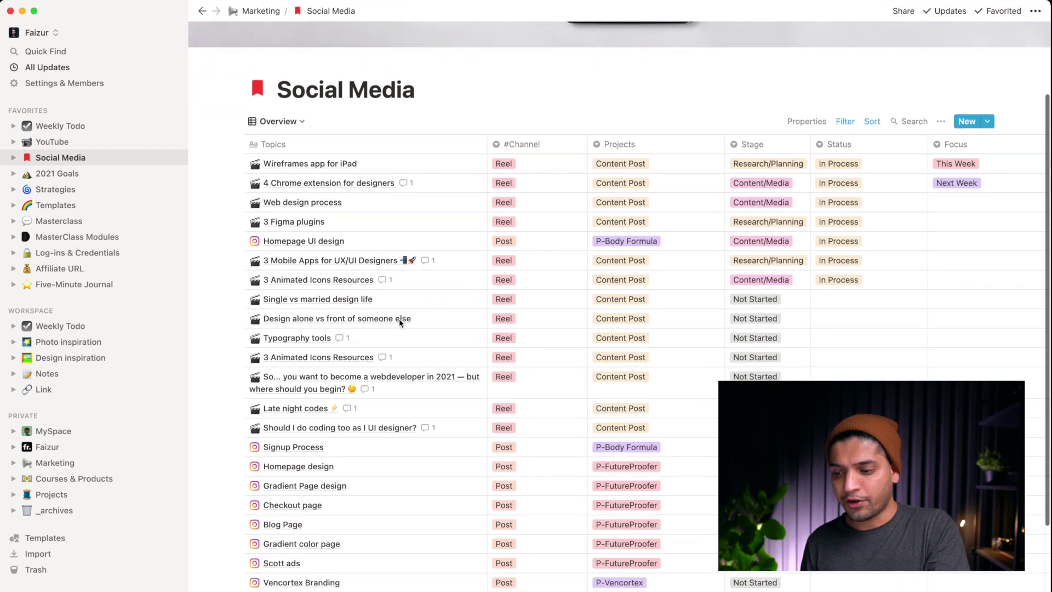
pyautogui.scroll(1, 399, 322)
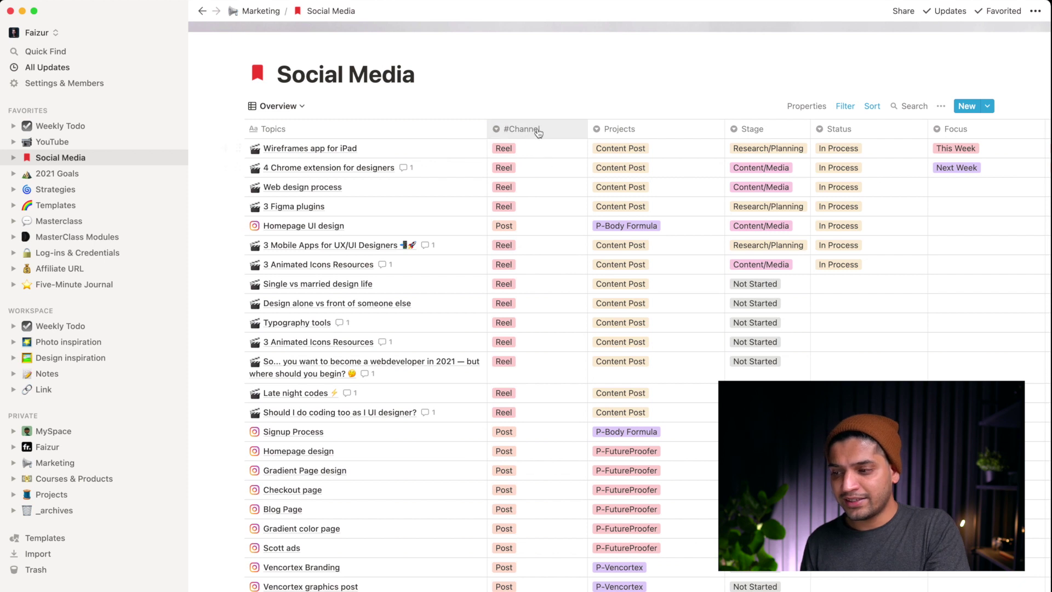
pyautogui.click(536, 151)
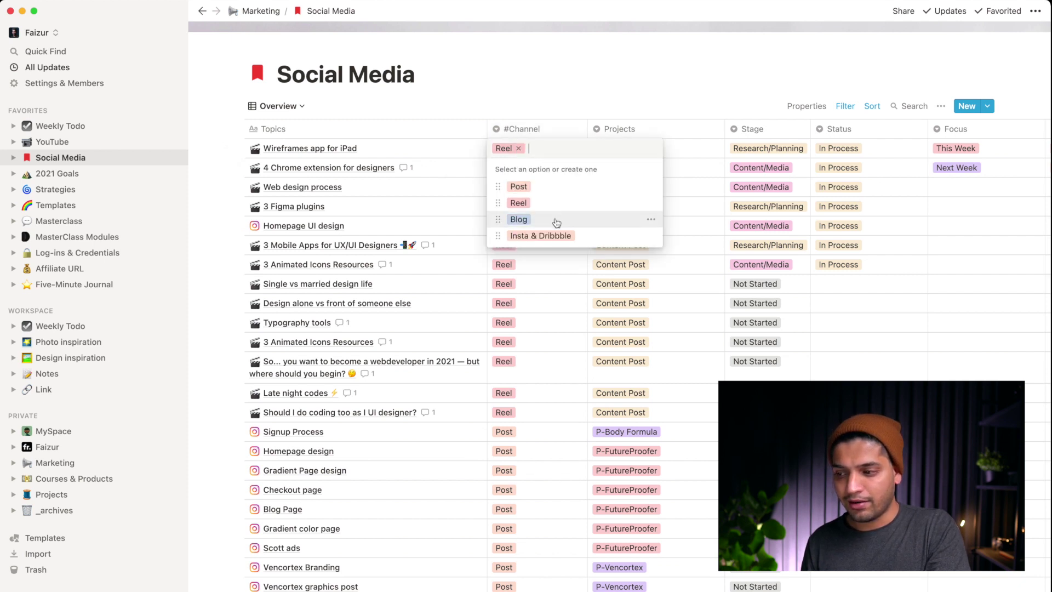
pyautogui.press('Escape')
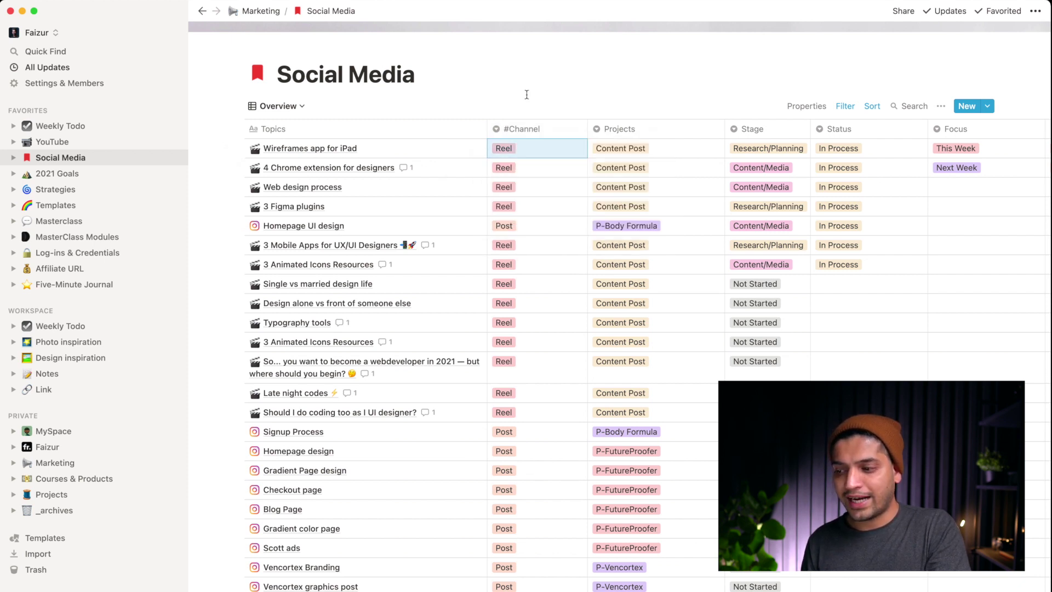
pyautogui.click(678, 147)
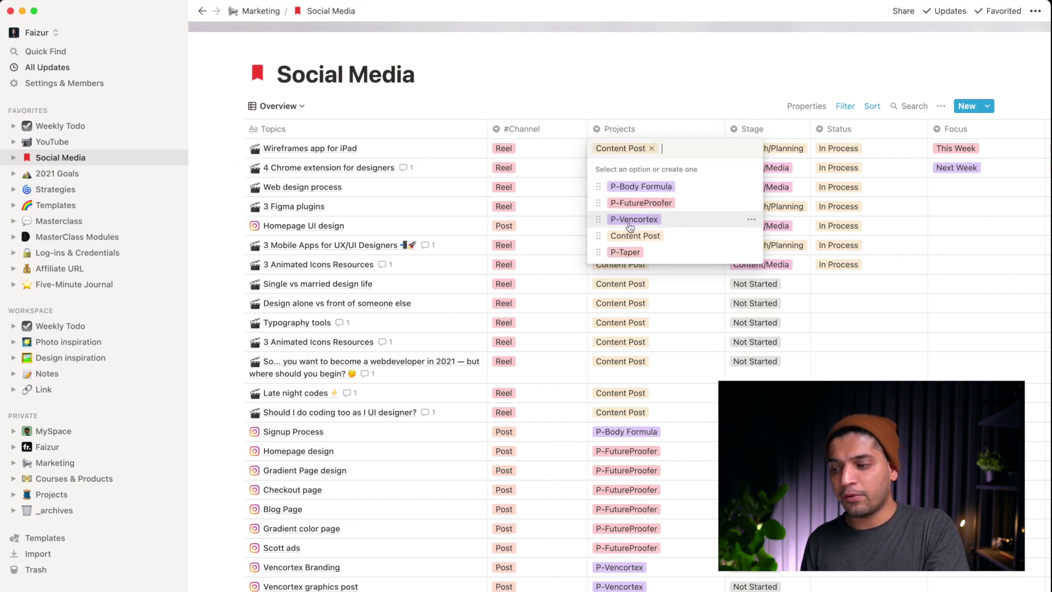
pyautogui.press('Escape')
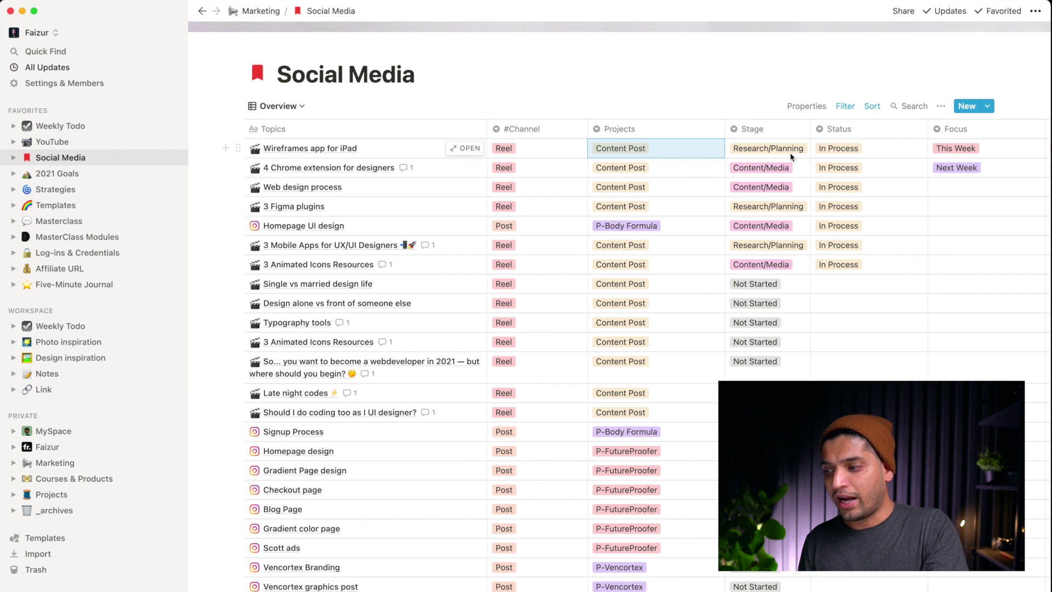
pyautogui.click(790, 153)
pyautogui.press('Escape')
# Check the first post's Status, Focus and Published Platforms, then bring up the Social Media views list.
pyautogui.hscroll(3, 763, 148)
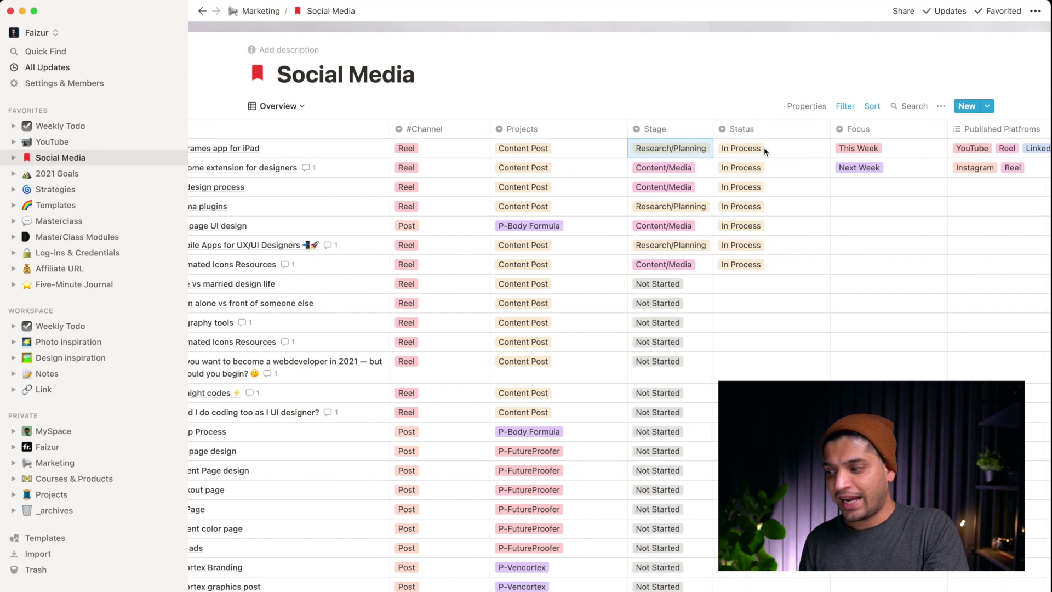
pyautogui.click(791, 153)
pyautogui.press('Escape')
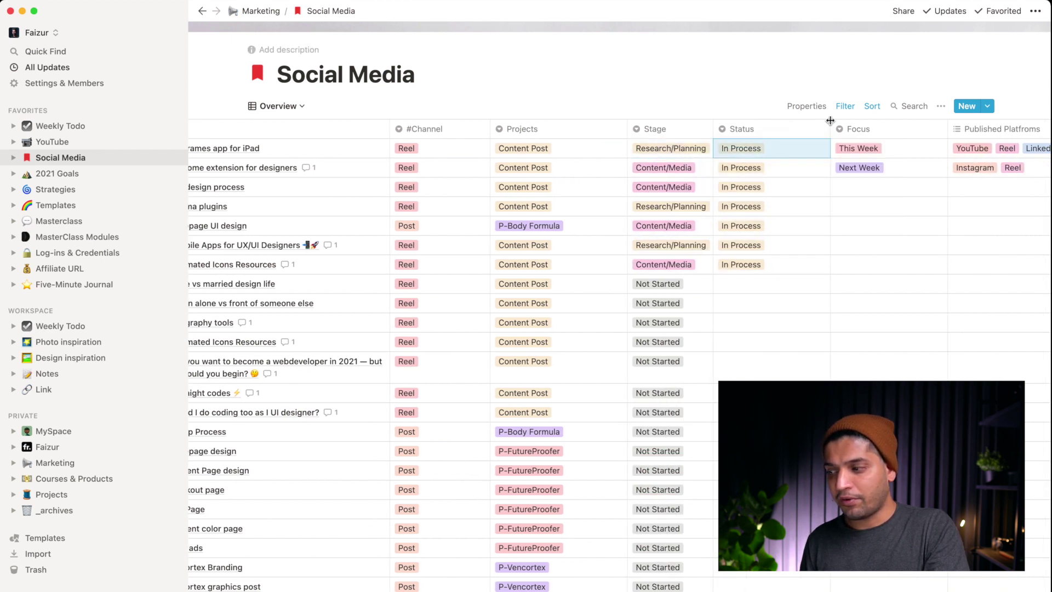
pyautogui.click(885, 148)
pyautogui.press('Escape')
pyautogui.hscroll(2, 636, 103)
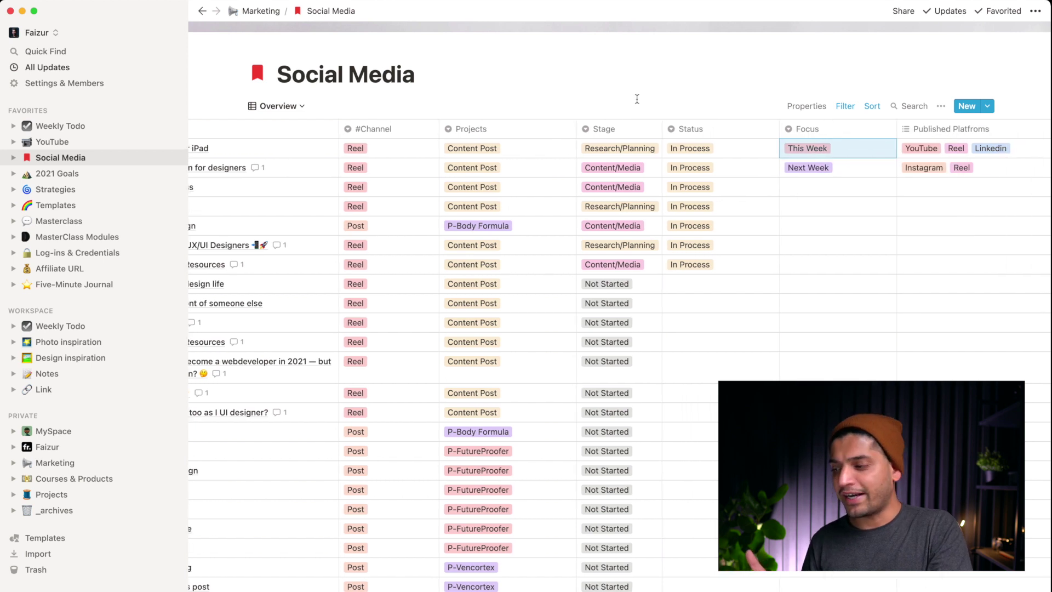
pyautogui.hscroll(5, 742, 199)
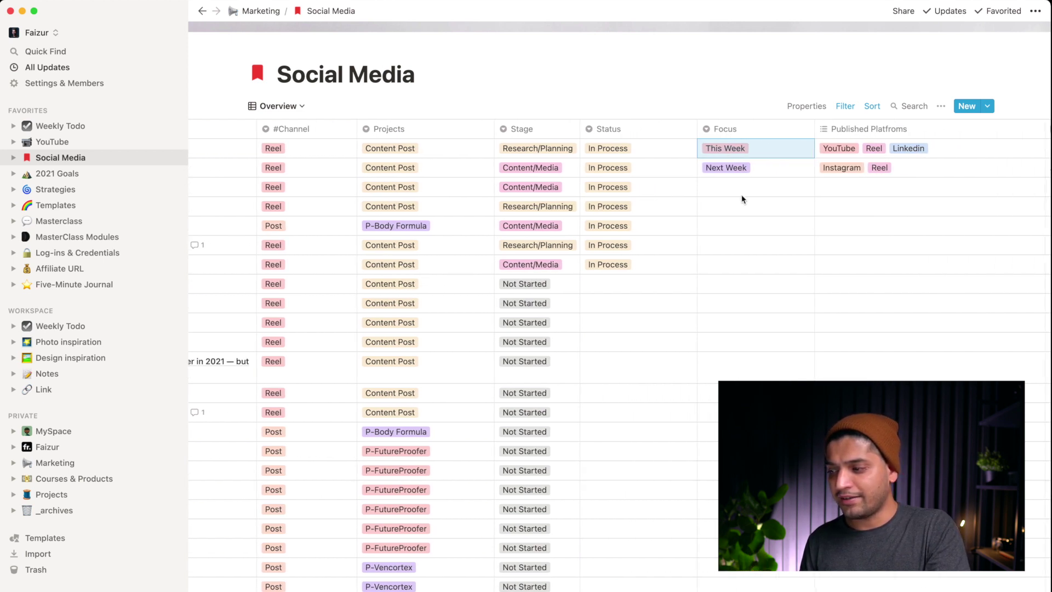
pyautogui.hscroll(1, 815, 210)
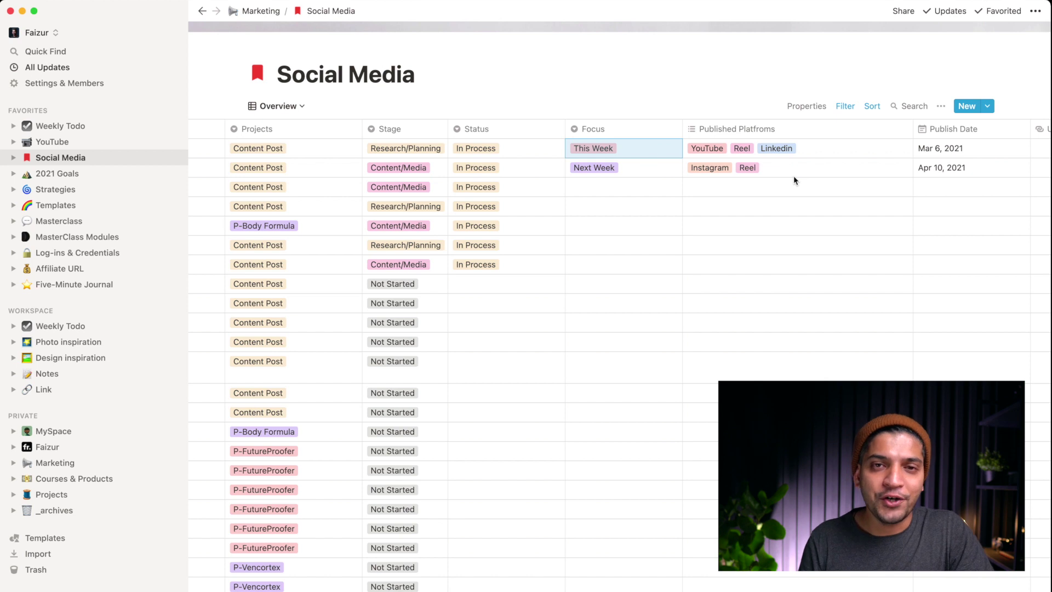
pyautogui.press('Right')
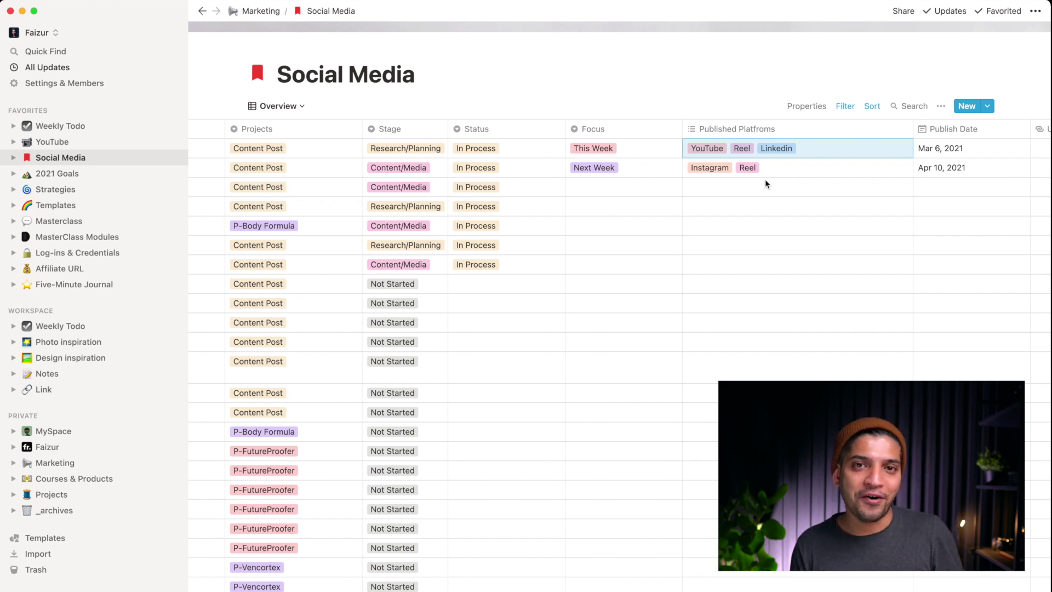
pyautogui.hscroll(-10, 766, 183)
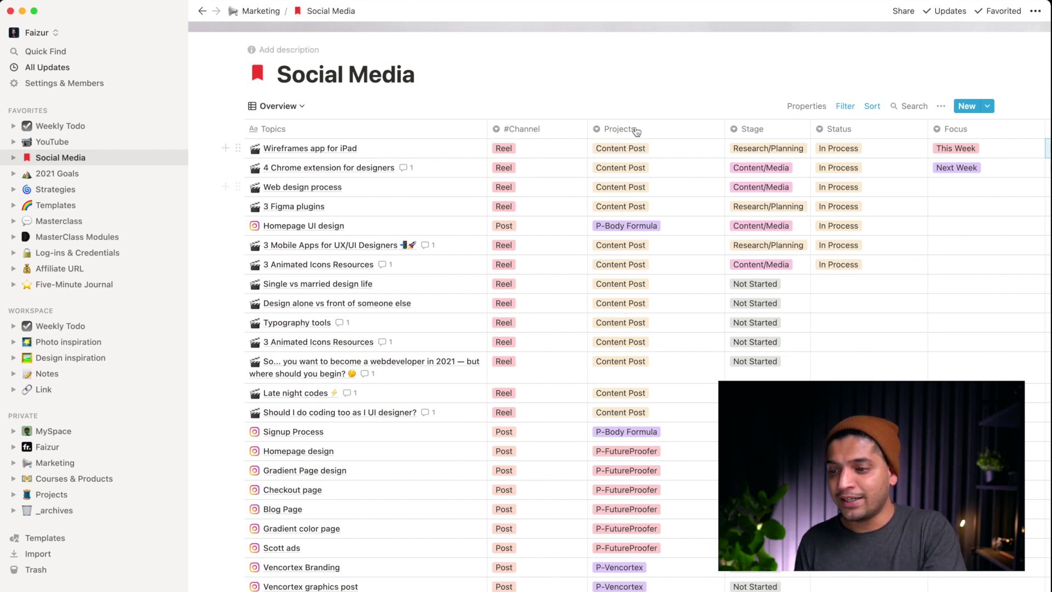
pyautogui.scroll(1, 465, 126)
pyautogui.click(296, 127)
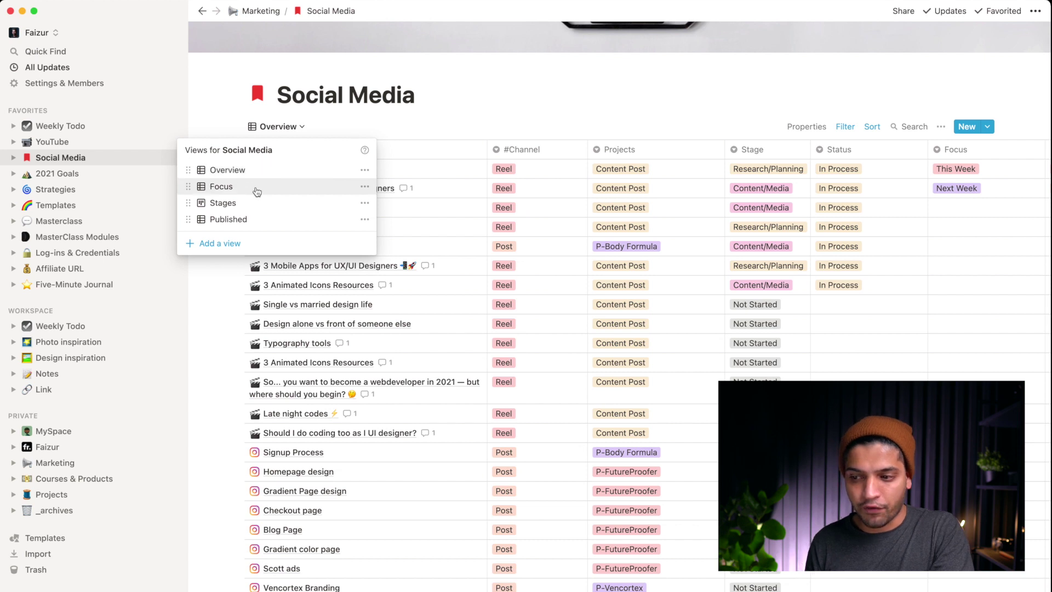
# Switch the Social Media database to the Focus view, review its columns, then change to Stages.
pyautogui.click(257, 191)
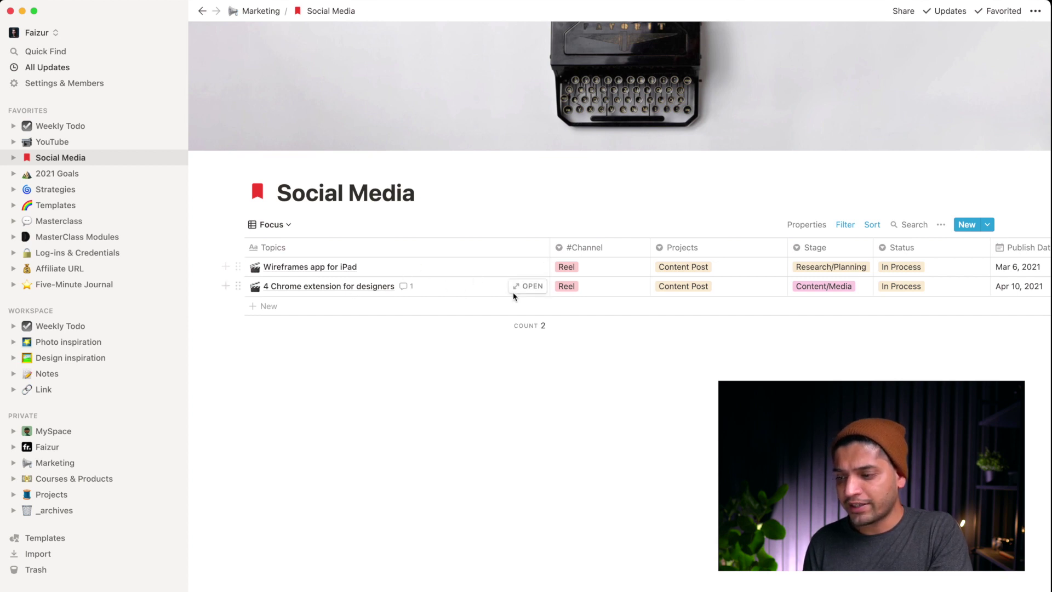
pyautogui.hscroll(6, 515, 292)
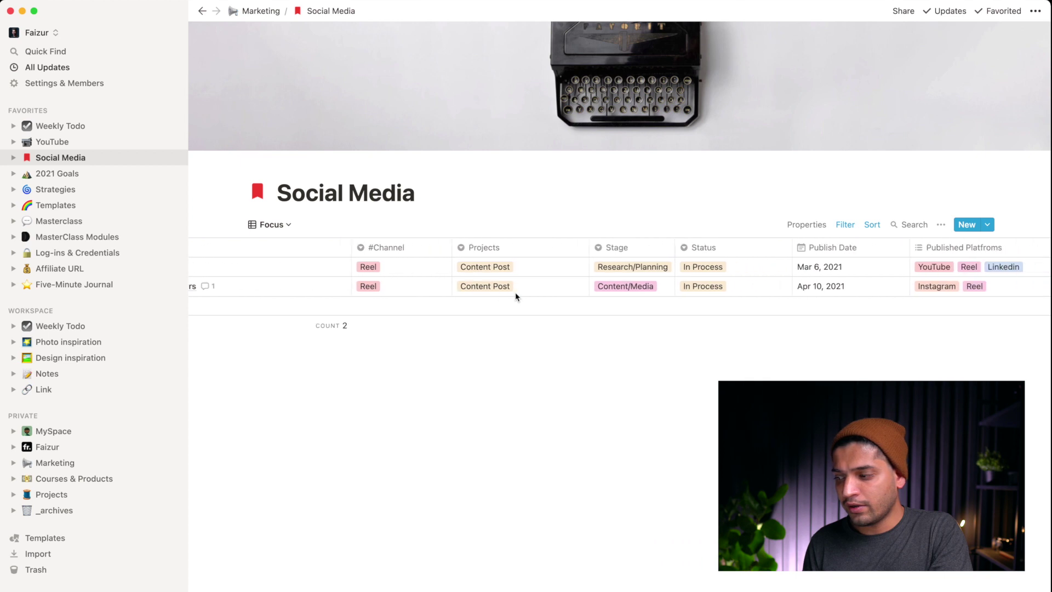
pyautogui.hscroll(2, 515, 296)
pyautogui.hscroll(-8, 417, 274)
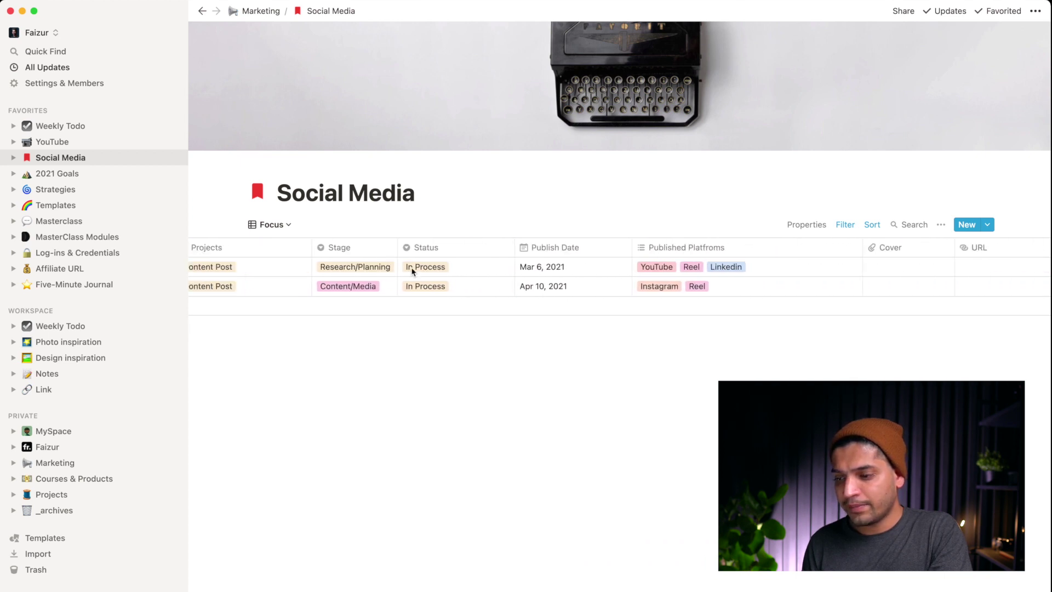
pyautogui.click(271, 224)
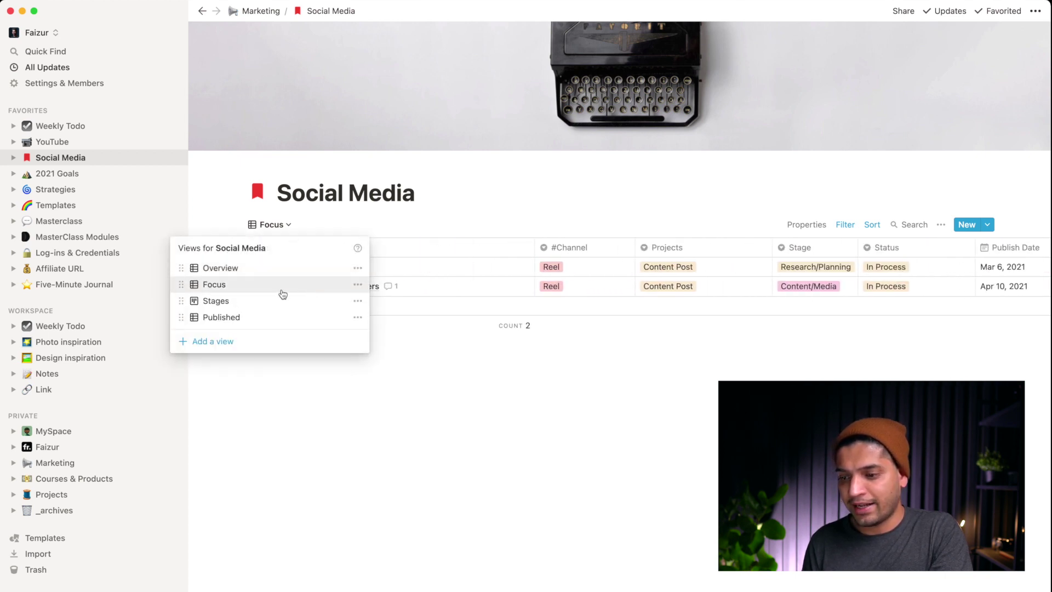
pyautogui.click(283, 302)
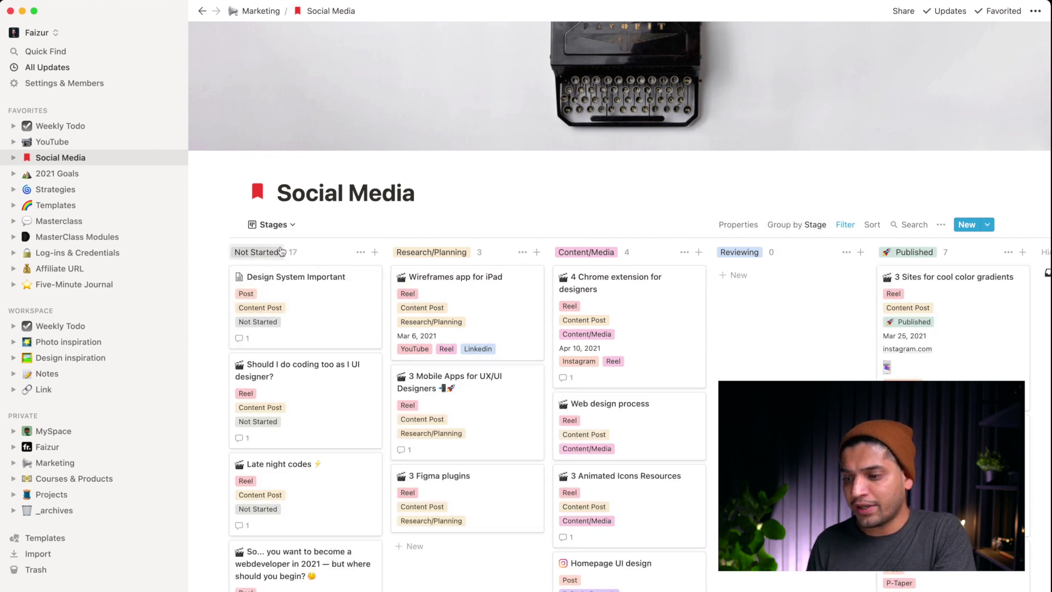
# Confirm the Stages board is grouped by Stage, then return to the Overview table.
pyautogui.hscroll(5, 630, 416)
pyautogui.hscroll(-5, 629, 416)
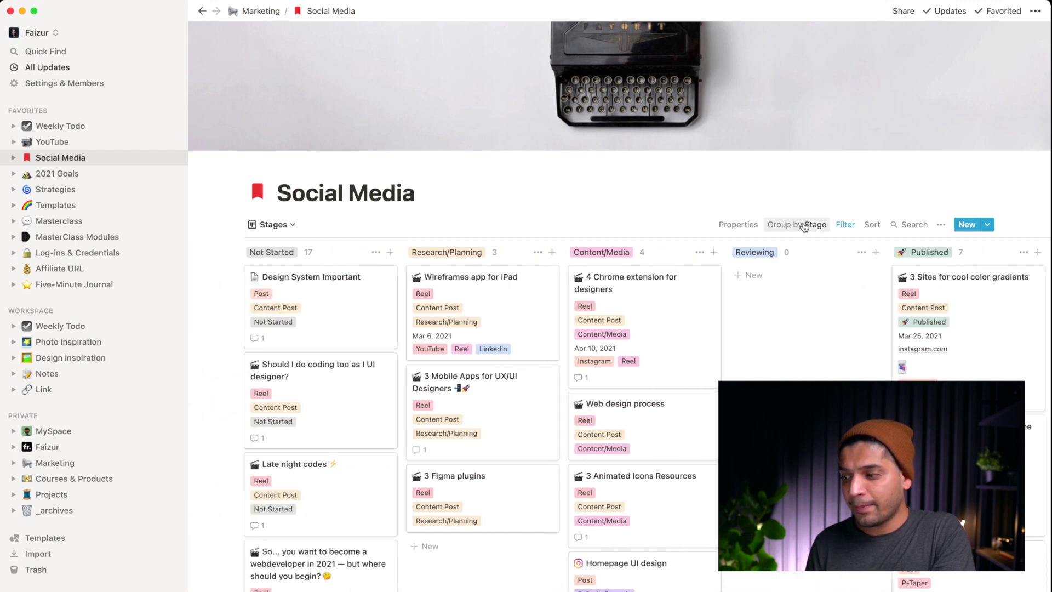
pyautogui.click(805, 225)
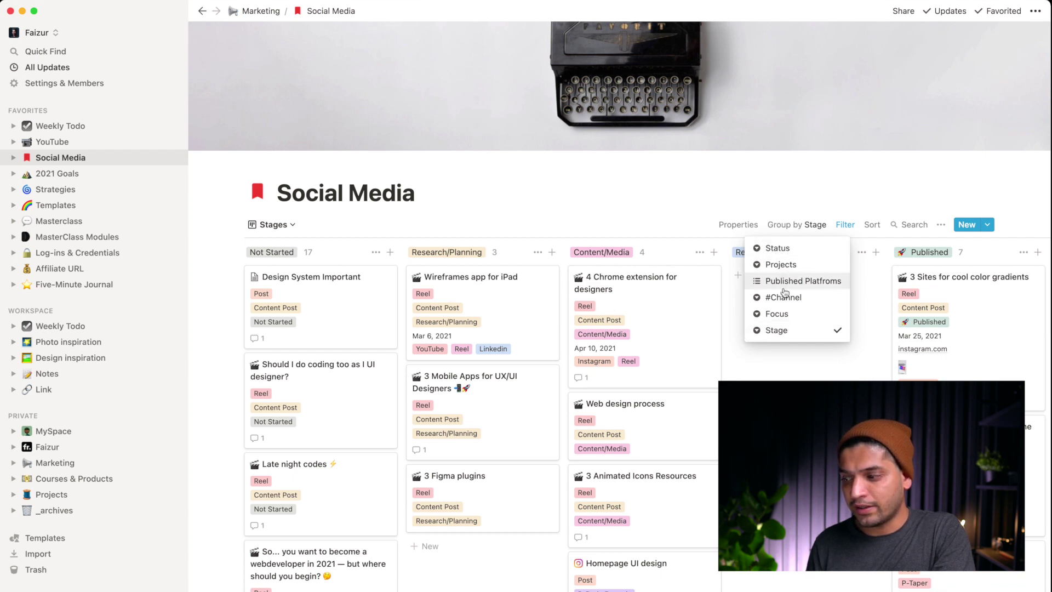
pyautogui.click(278, 226)
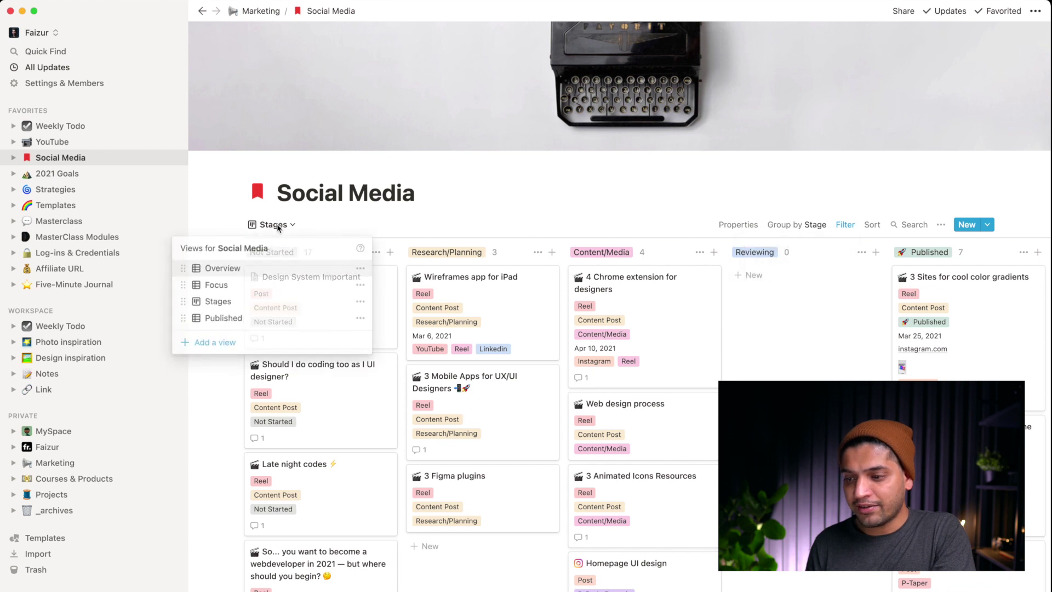
pyautogui.click(217, 267)
# In the Overview table, inspect the first post's Stage options without changing them.
pyautogui.hscroll(5, 580, 304)
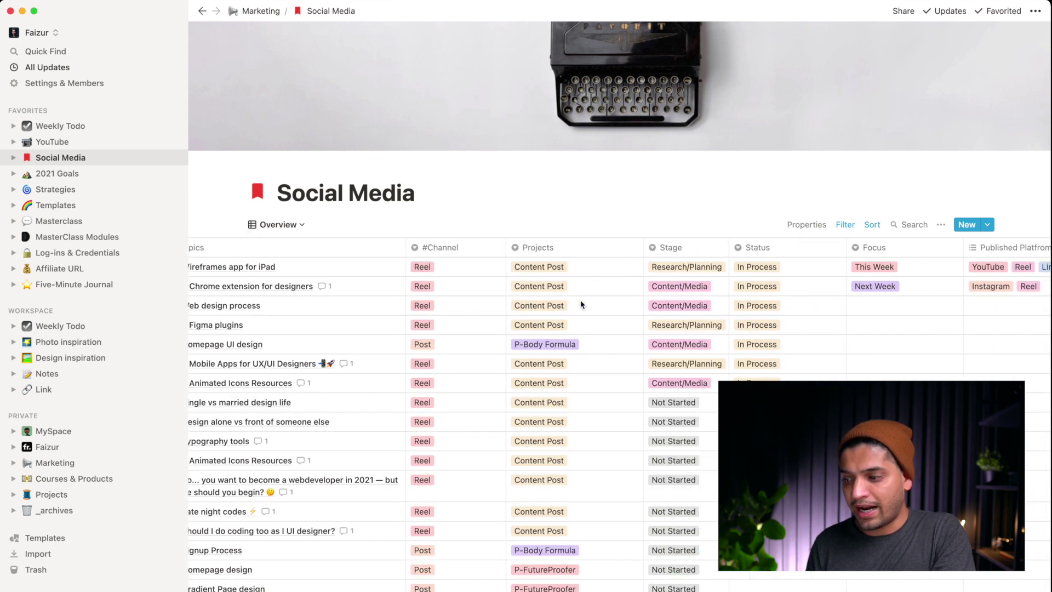
pyautogui.click(613, 269)
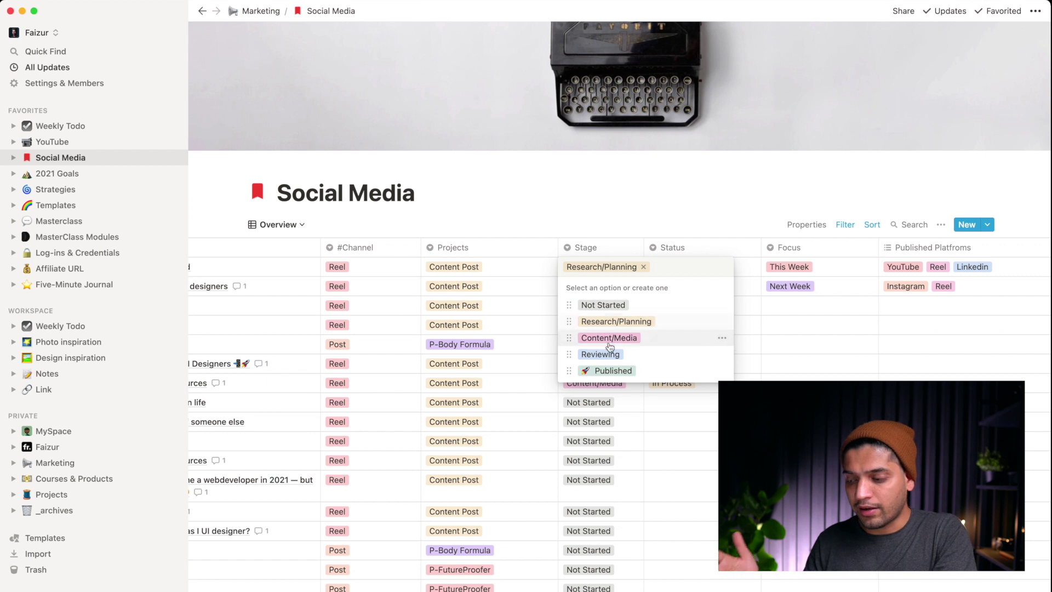
pyautogui.click(534, 209)
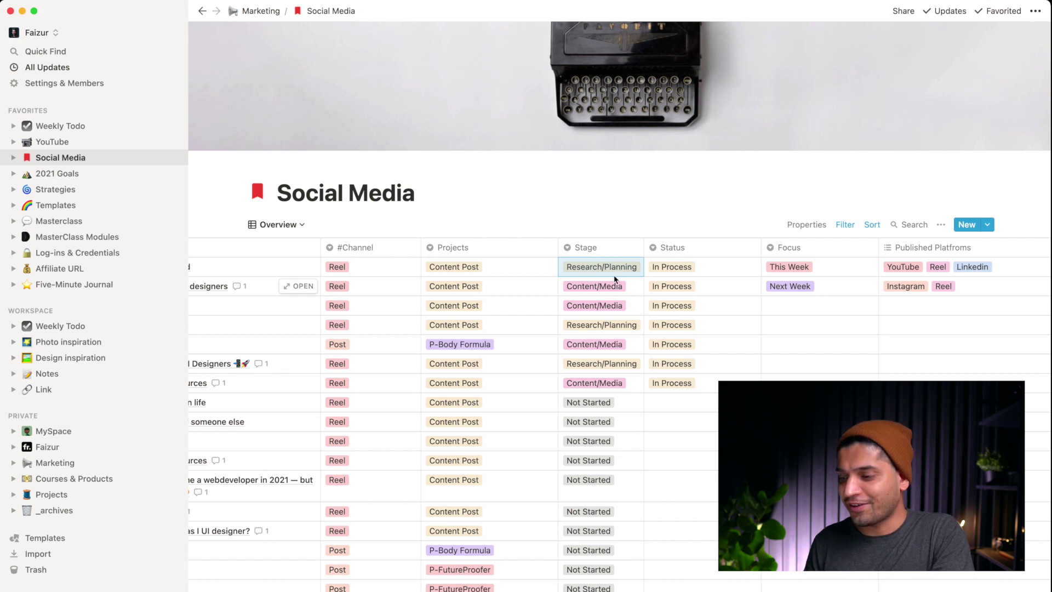
pyautogui.hscroll(-5, 596, 254)
pyautogui.click(281, 224)
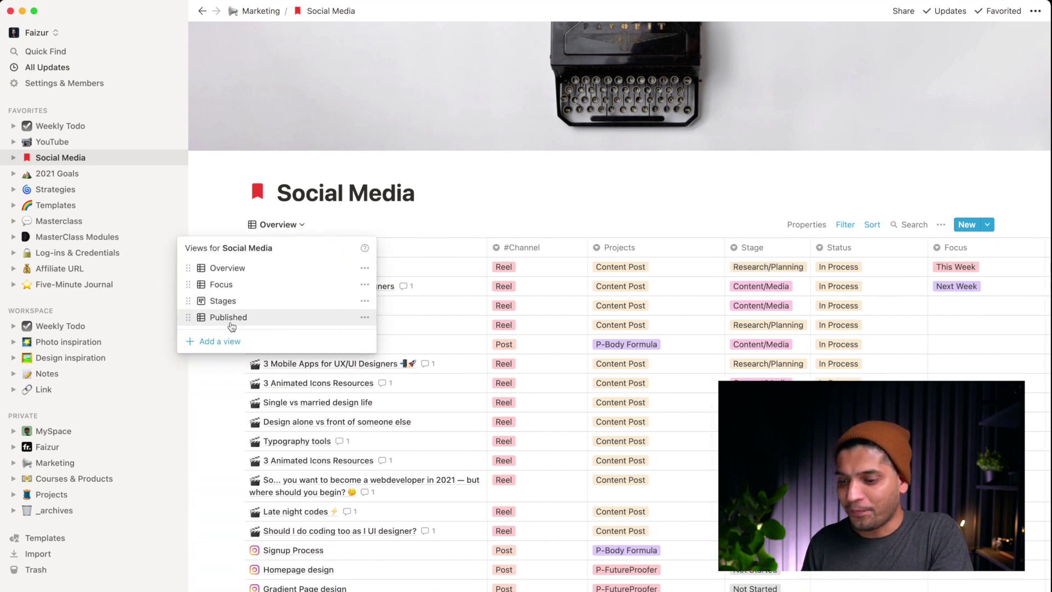
# Switch to the Published view and preview the first post's cover image.
pyautogui.click(274, 320)
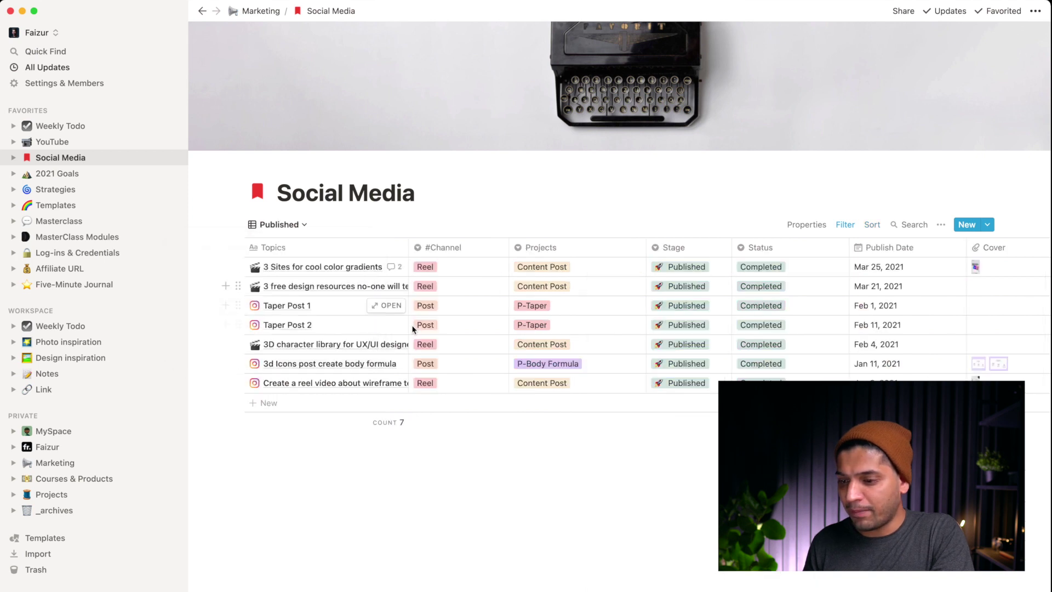
pyautogui.hscroll(6, 660, 333)
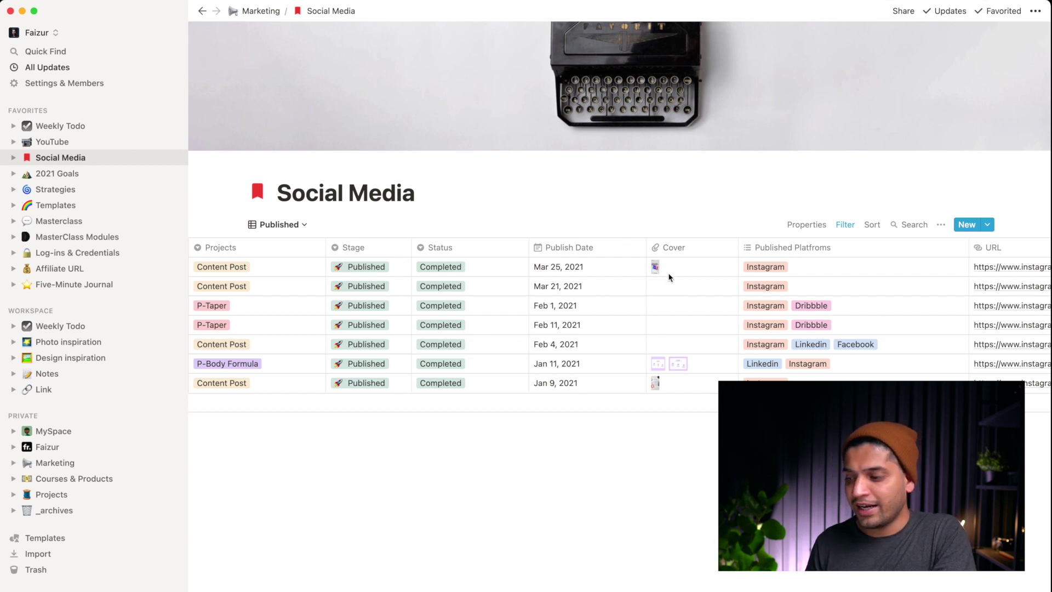
pyautogui.click(671, 278)
pyautogui.press('Escape')
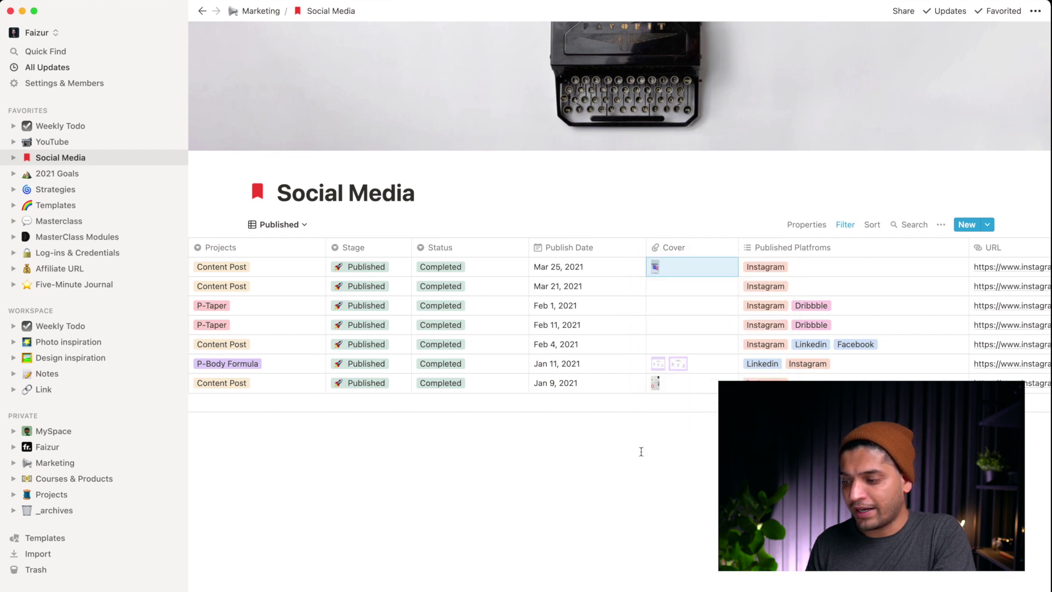
# Inspect the first post's Published Platforms options, leaving them unchanged.
pyautogui.hscroll(6, 640, 451)
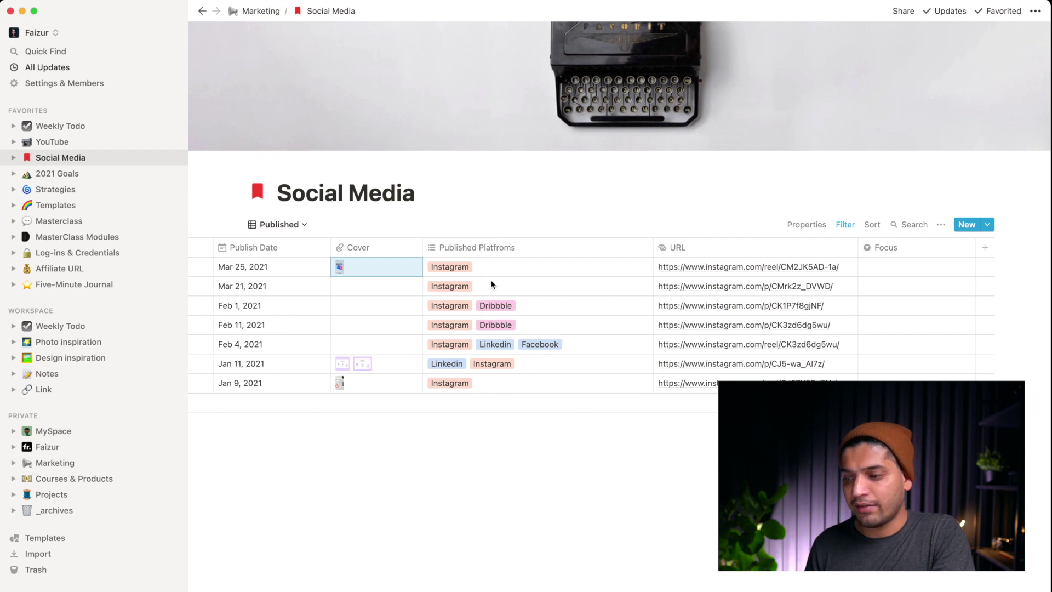
pyautogui.click(504, 274)
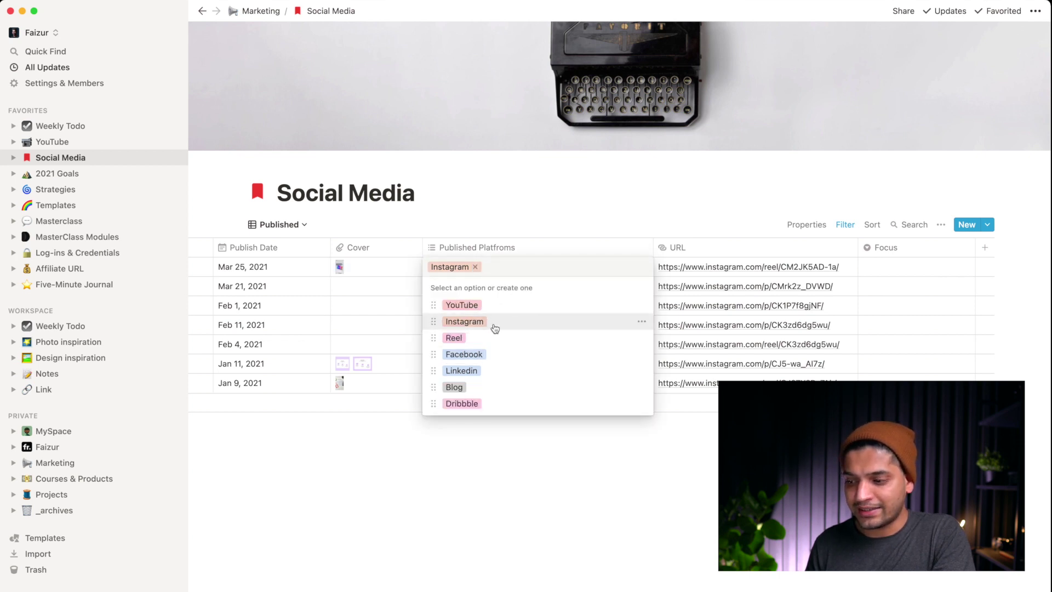
pyautogui.click(397, 460)
pyautogui.hscroll(-10, 397, 462)
pyautogui.click(279, 225)
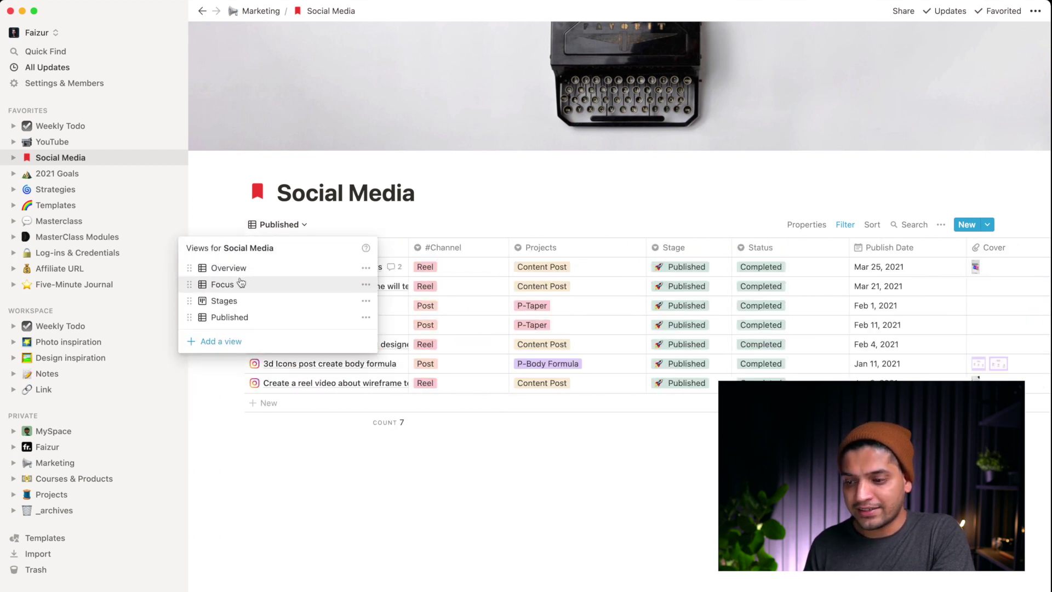
# Switch to the Focus view and scan its columns side to side.
pyautogui.click(241, 283)
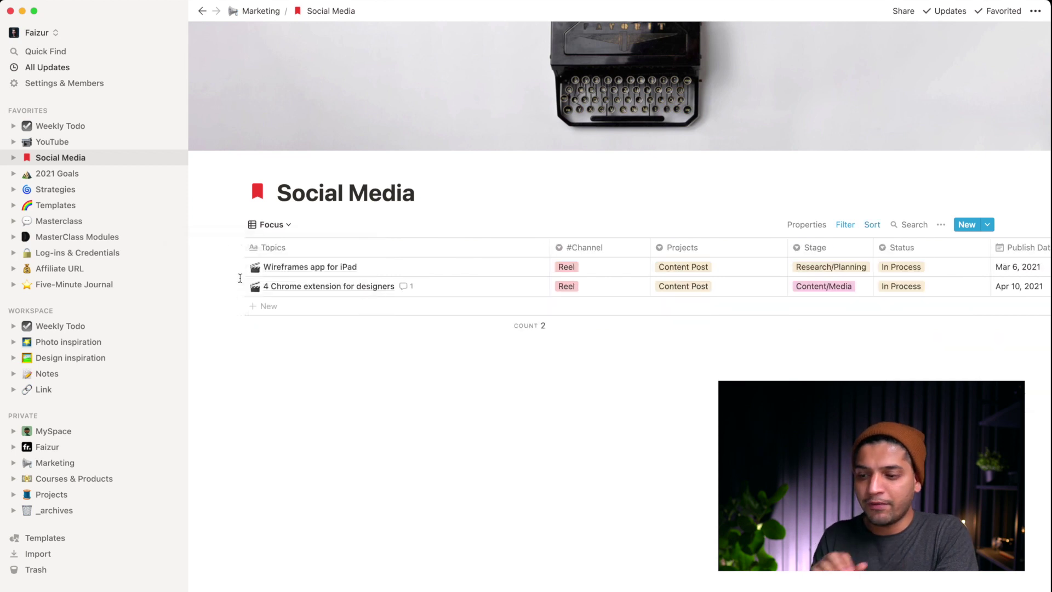
pyautogui.hscroll(7, 485, 285)
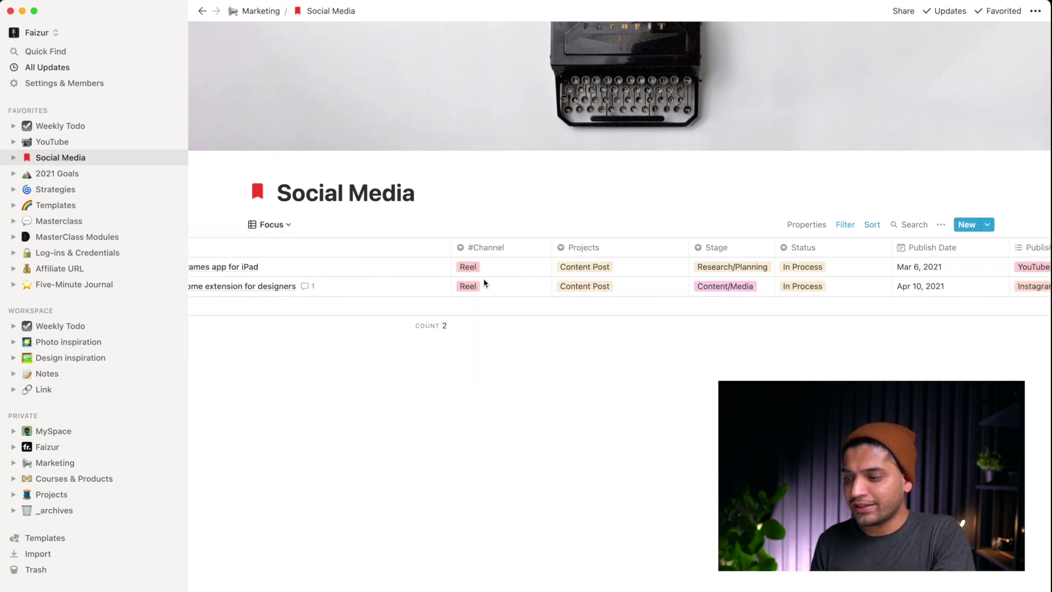
pyautogui.hscroll(10, 484, 283)
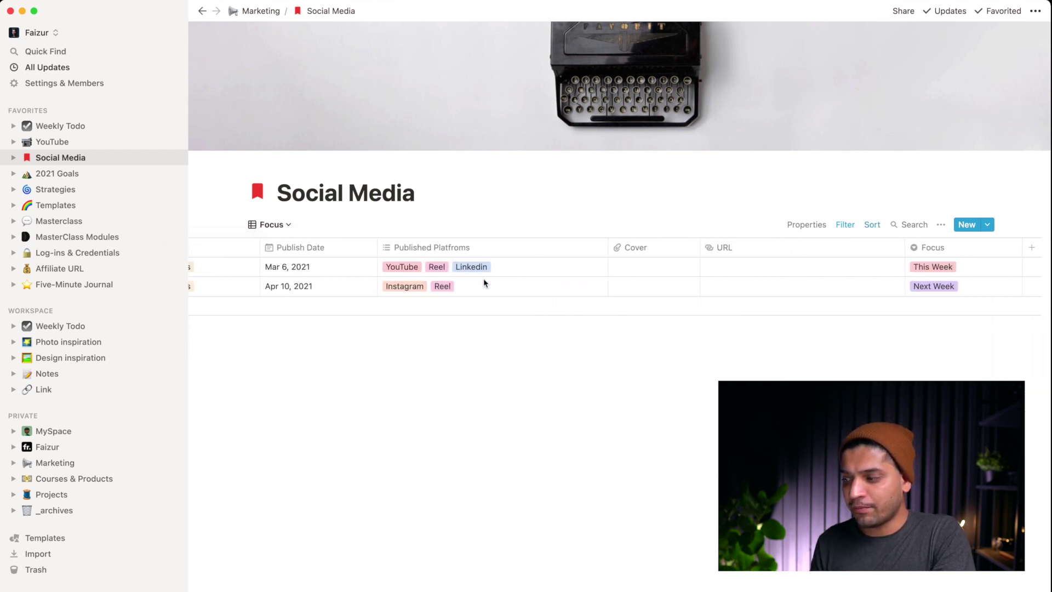
pyautogui.hscroll(-15, 612, 258)
pyautogui.hscroll(8, 614, 258)
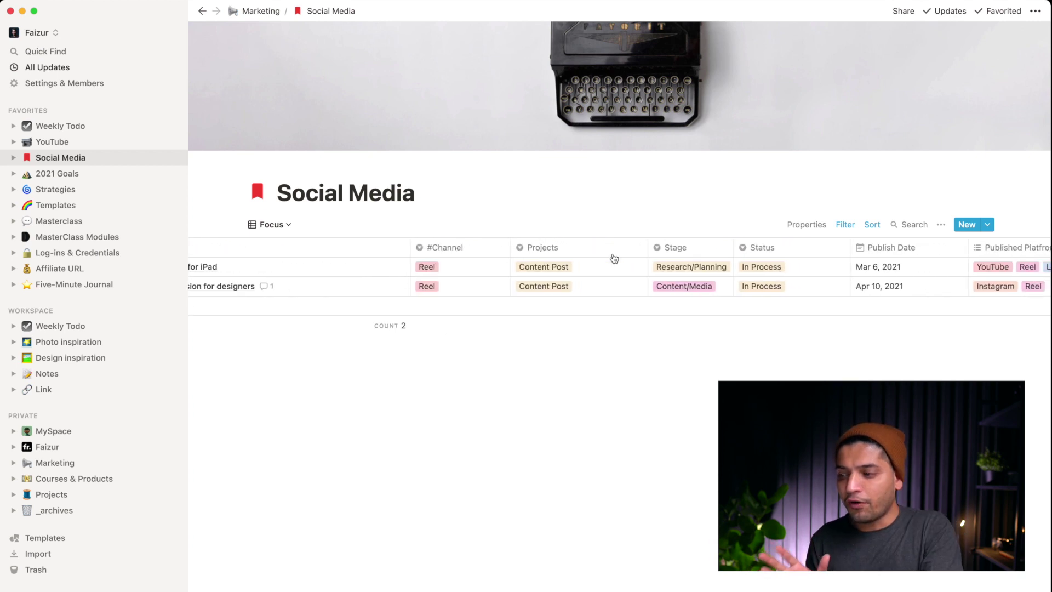
pyautogui.hscroll(8, 614, 258)
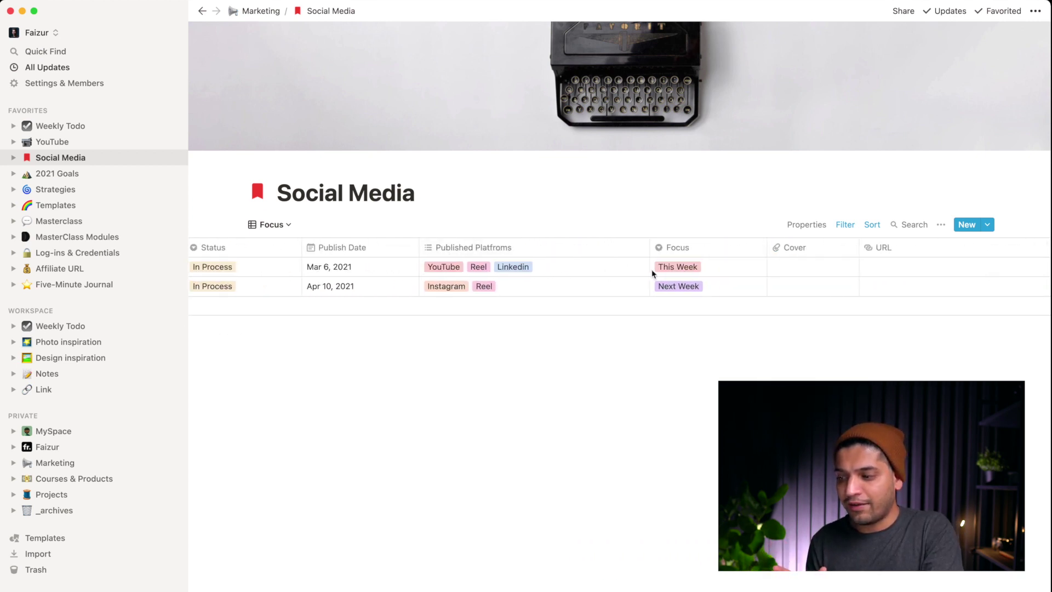
pyautogui.hscroll(-15, 630, 273)
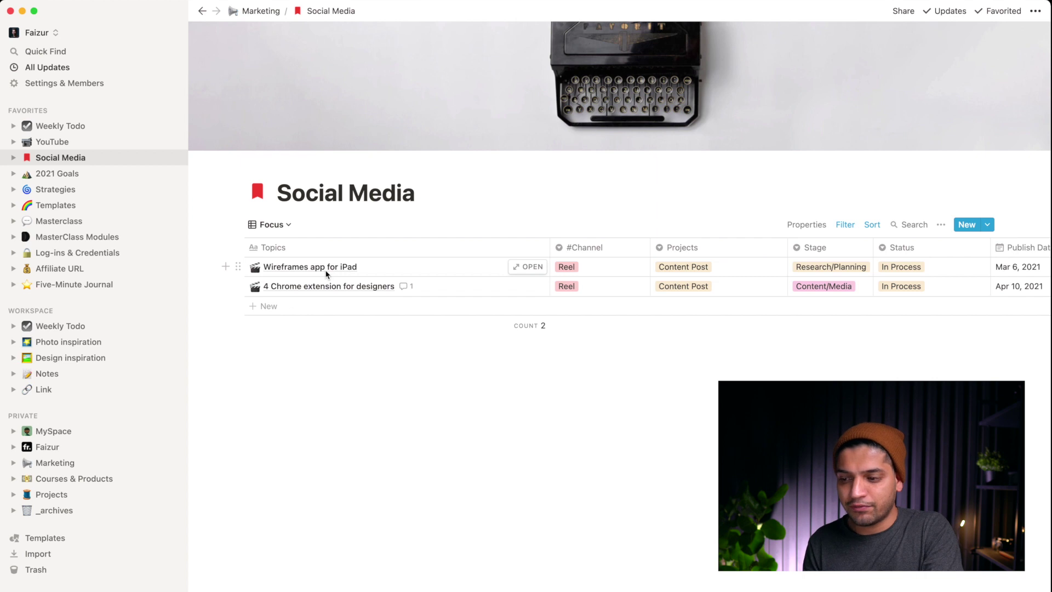
pyautogui.hscroll(10, 367, 270)
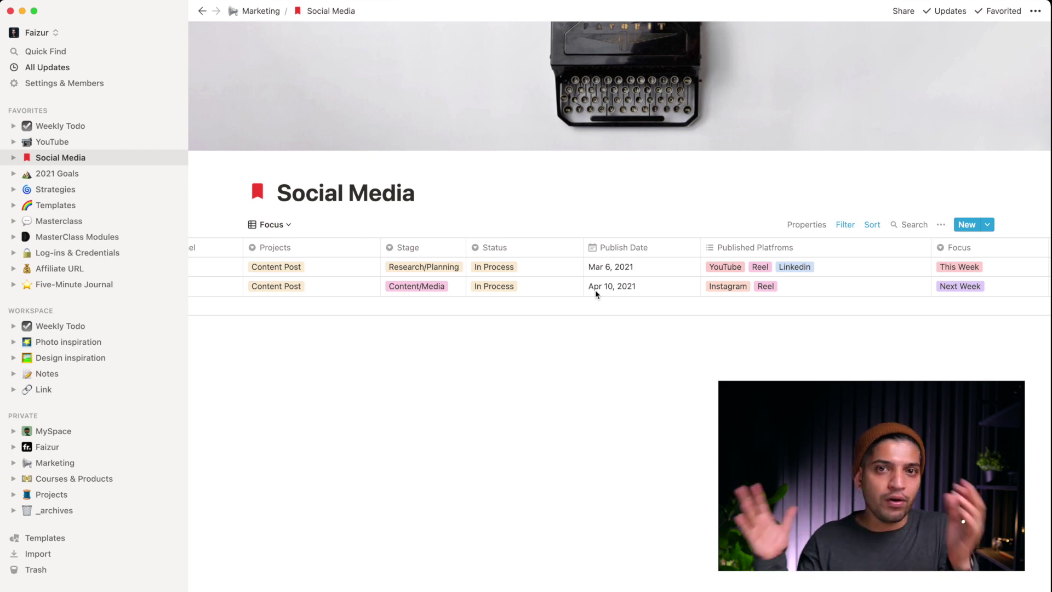
pyautogui.hscroll(-10, 602, 282)
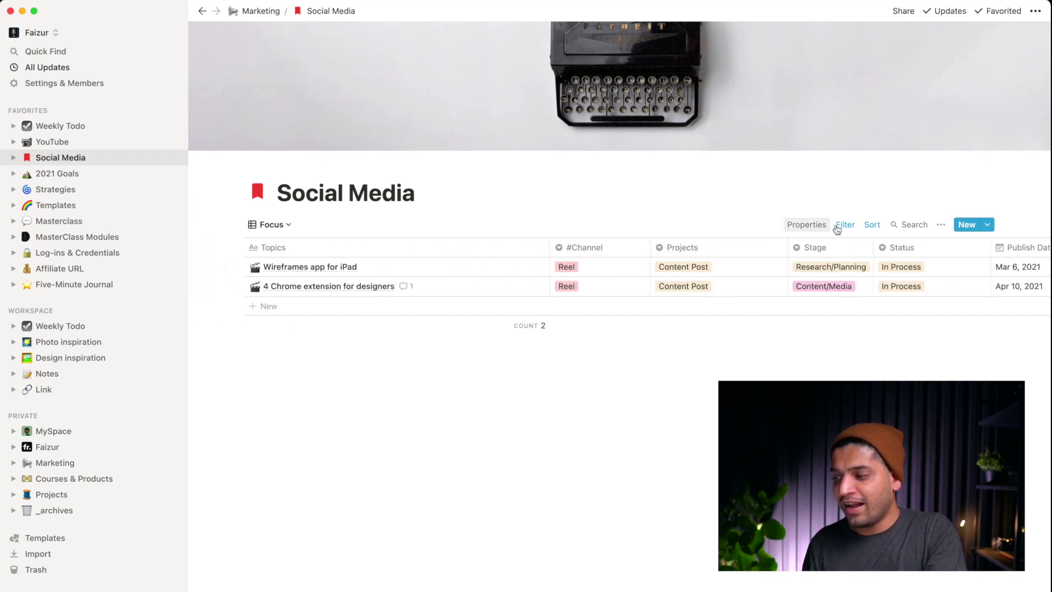
# Review the Focus view's filter rules, then switch back to the Overview view.
pyautogui.click(838, 226)
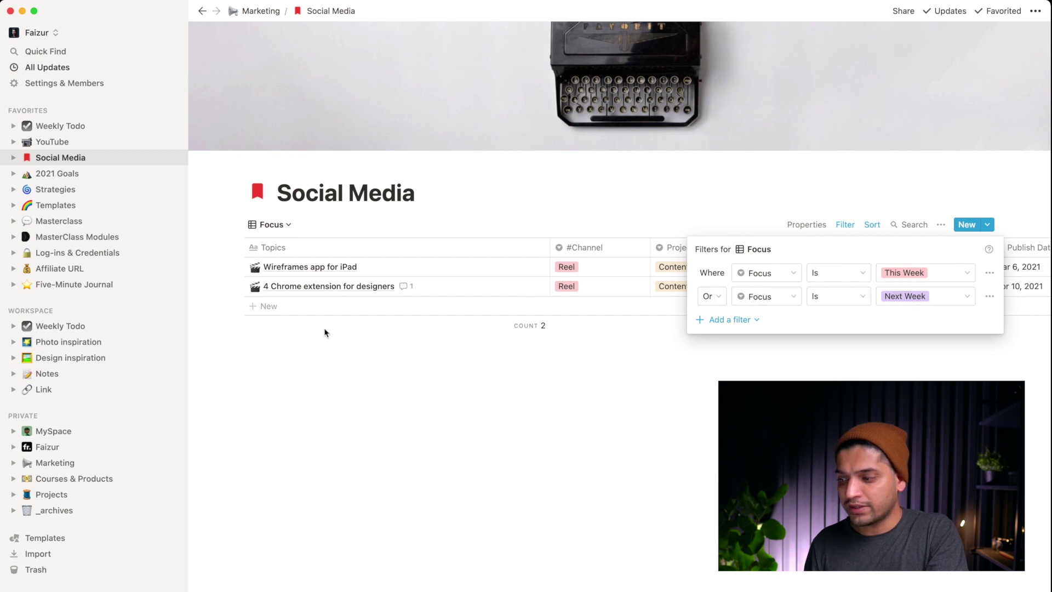
pyautogui.click(275, 230)
pyautogui.click(282, 228)
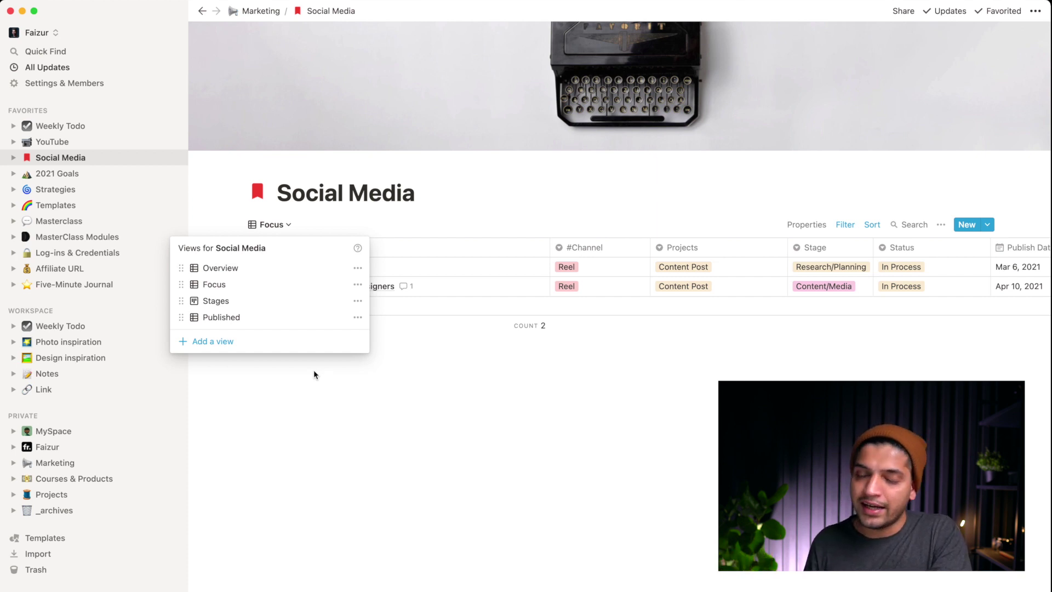
pyautogui.click(256, 268)
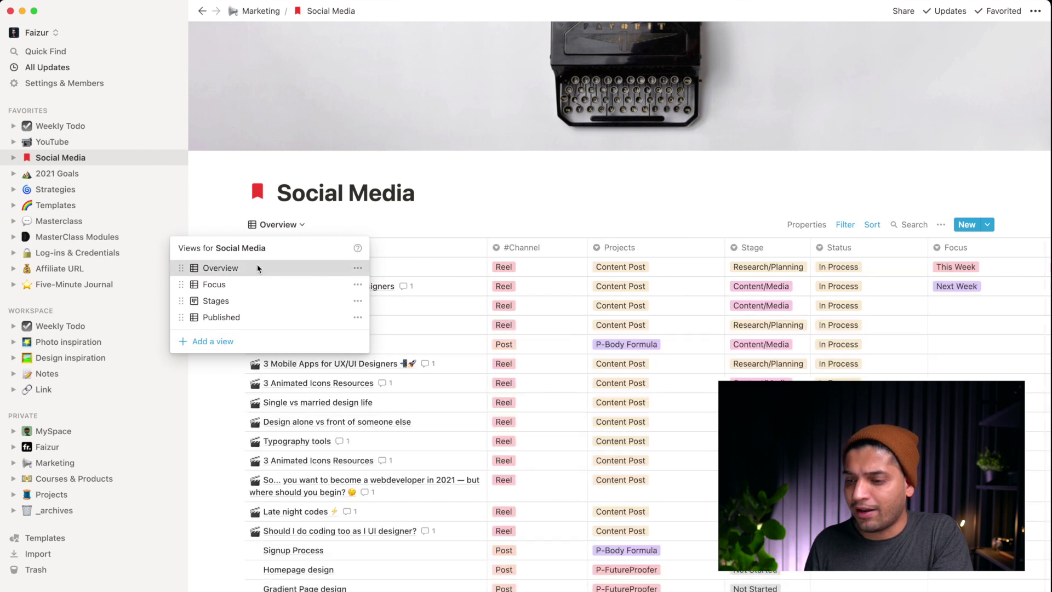
# Add a 'New design tips' entry below 4 tools and open it in preview.
pyautogui.scroll(-5, 399, 311)
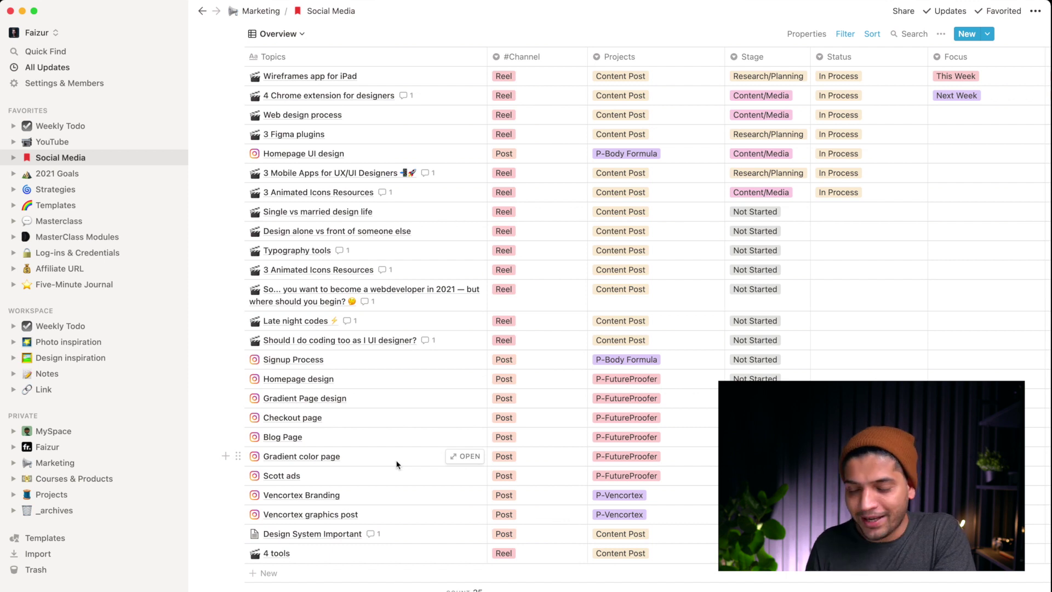
pyautogui.scroll(-3, 397, 464)
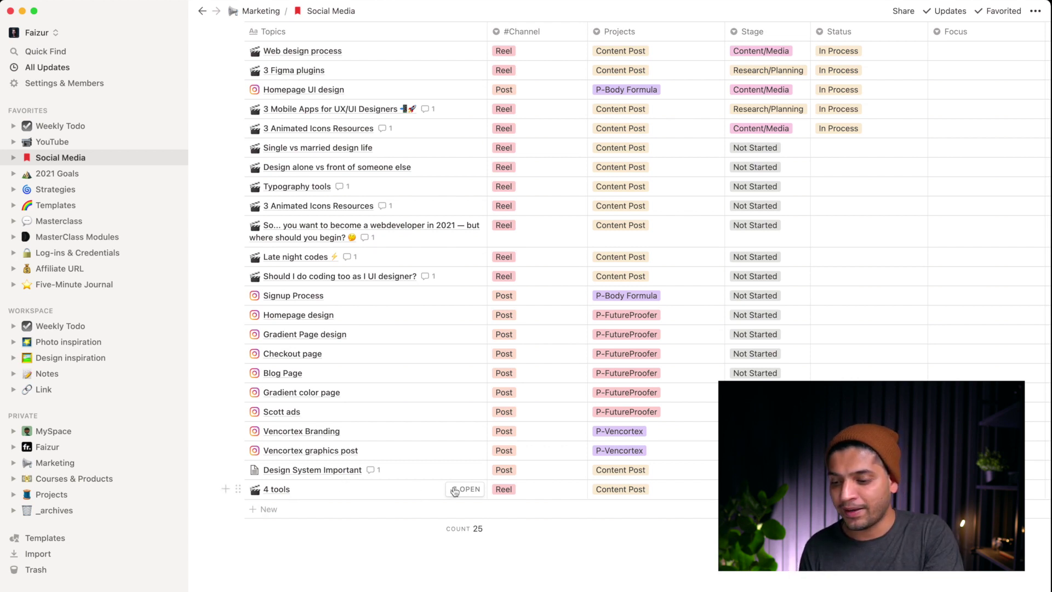
pyautogui.click(276, 509)
pyautogui.write('New design tips')
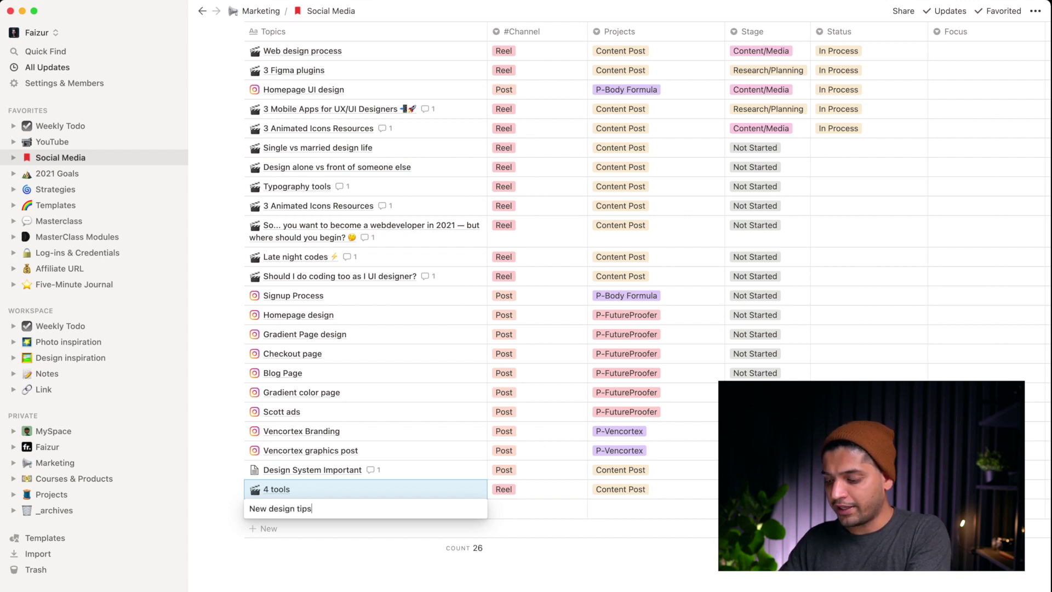
pyautogui.press('Return')
pyautogui.click(454, 514)
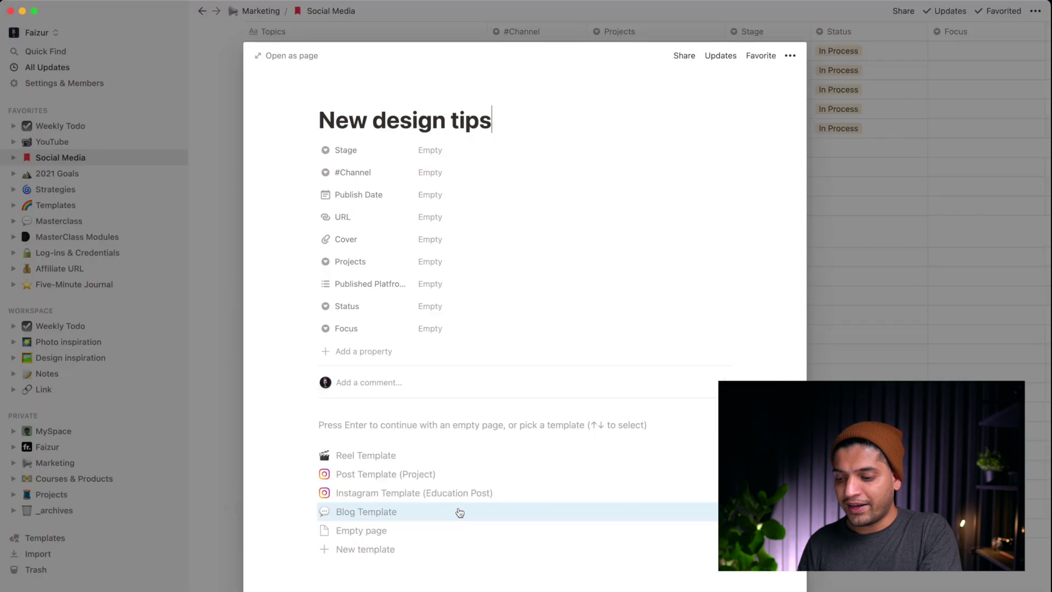
# Apply the Reel Template to the New design tips entry.
pyautogui.scroll(-1, 415, 446)
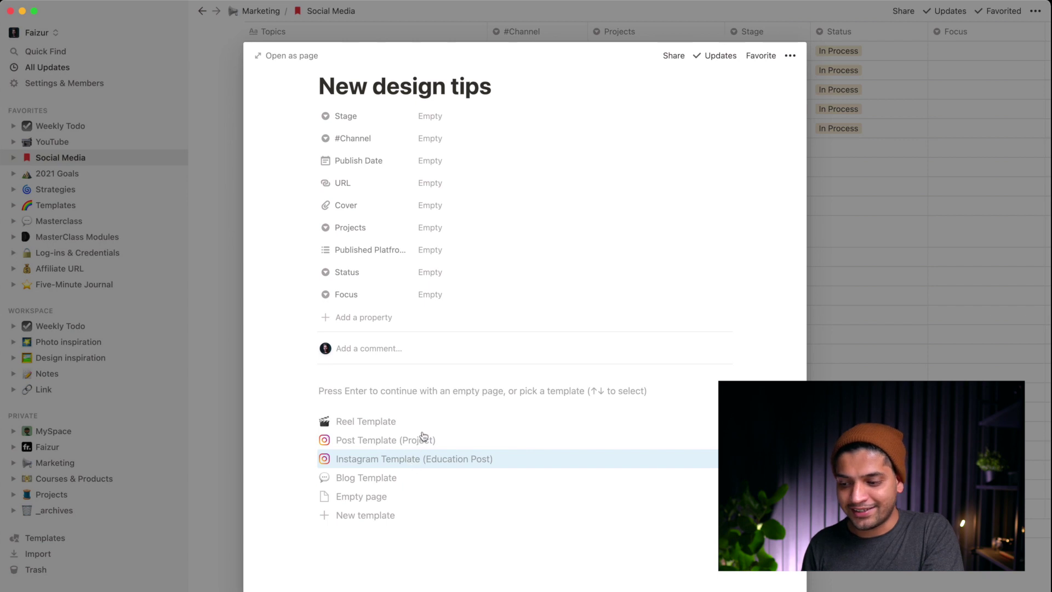
pyautogui.click(583, 420)
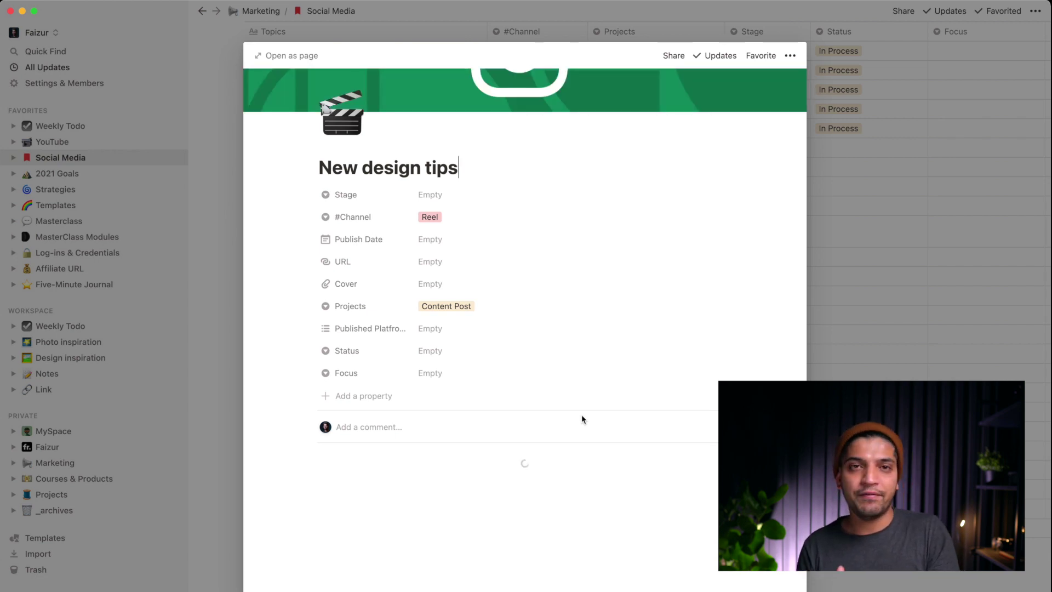
pyautogui.scroll(-2, 581, 419)
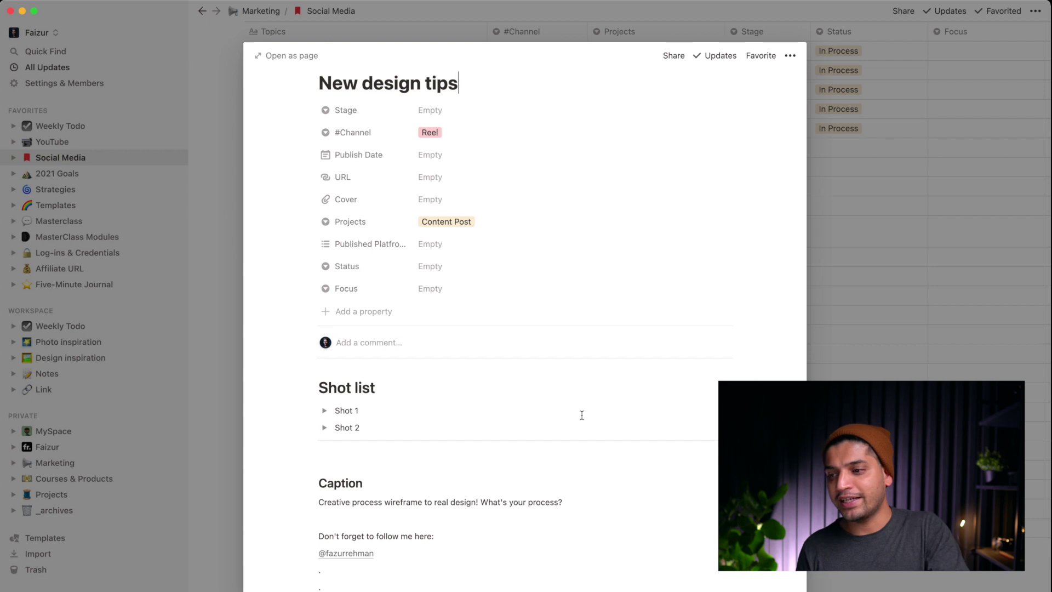
pyautogui.scroll(3, 507, 369)
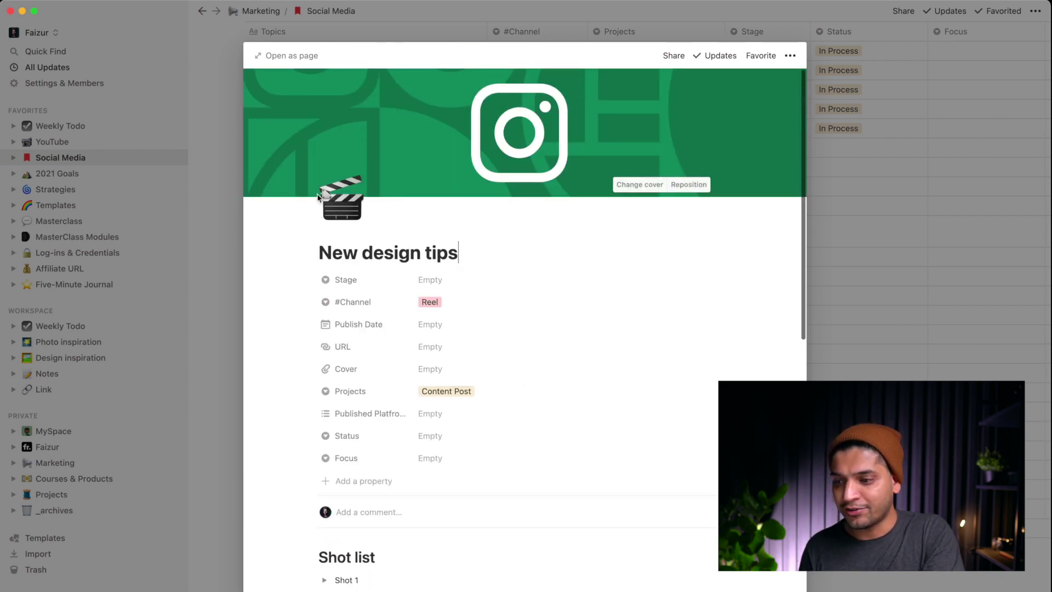
pyautogui.scroll(-1, 499, 275)
pyautogui.scroll(-2, 499, 275)
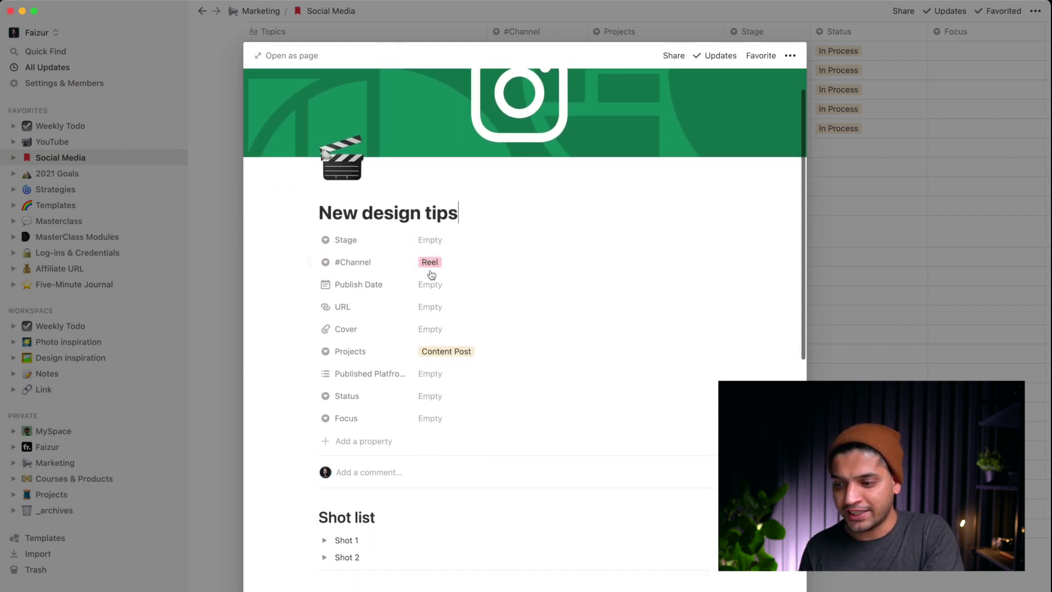
# Check the #Channel (Reel) and Projects options, then read through the generated page.
pyautogui.click(443, 263)
pyautogui.click(466, 245)
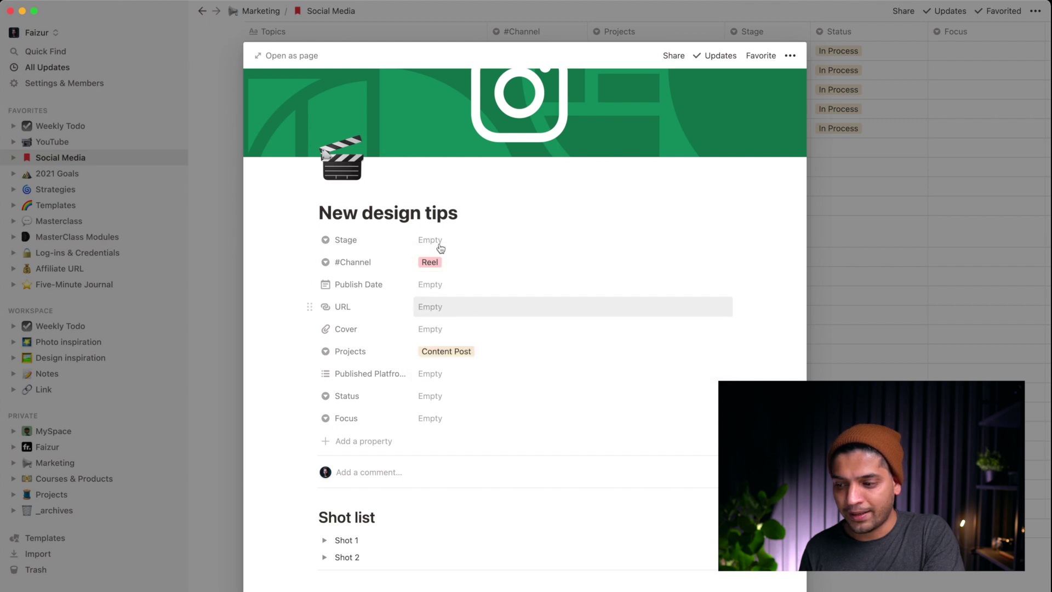
pyautogui.scroll(-1, 471, 330)
pyautogui.click(447, 320)
pyautogui.click(498, 293)
pyautogui.scroll(-5, 499, 294)
pyautogui.scroll(-3, 370, 493)
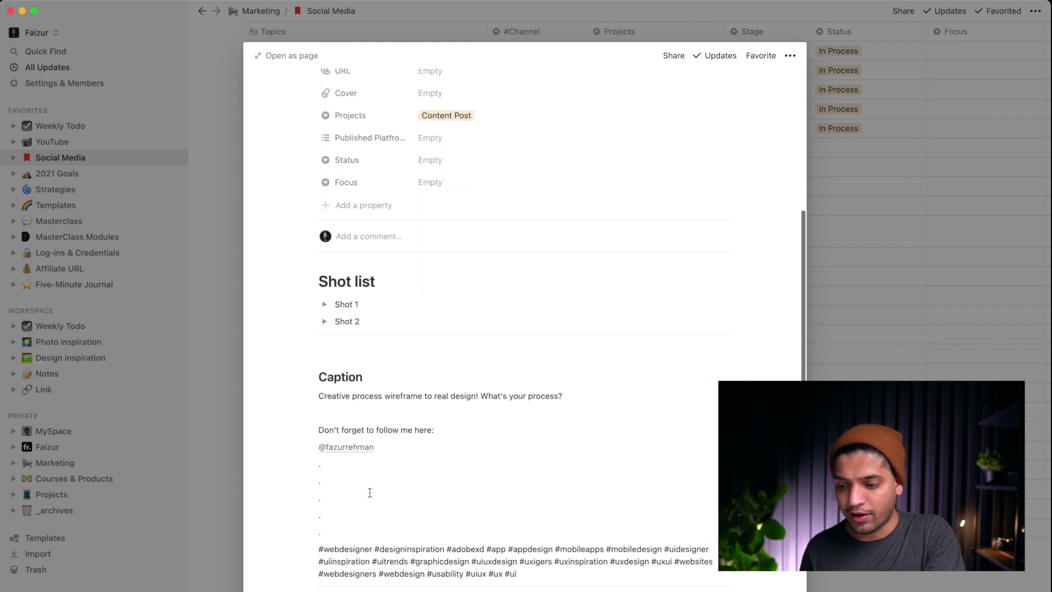
pyautogui.scroll(-3, 375, 369)
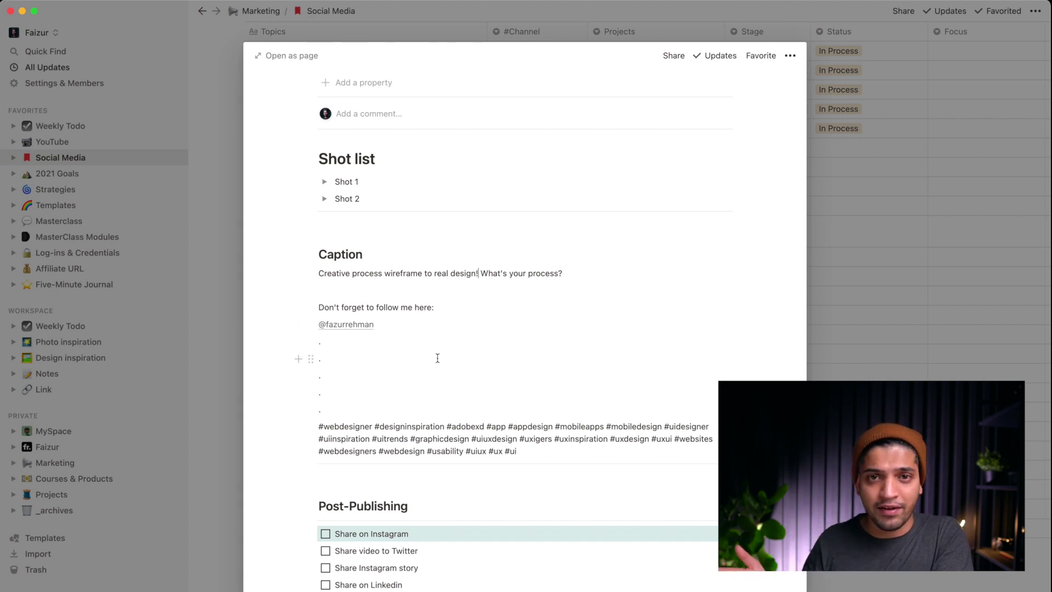
pyautogui.scroll(-3, 437, 358)
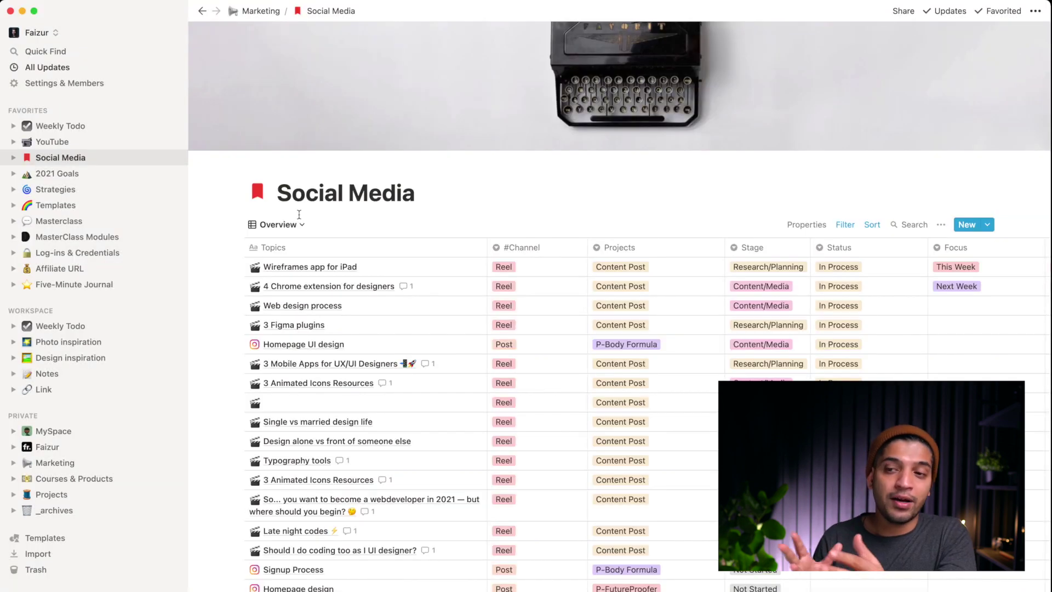
# Go to the YouTube database from Favorites and preview 'How I use notion as creative designer'.
pyautogui.click(68, 143)
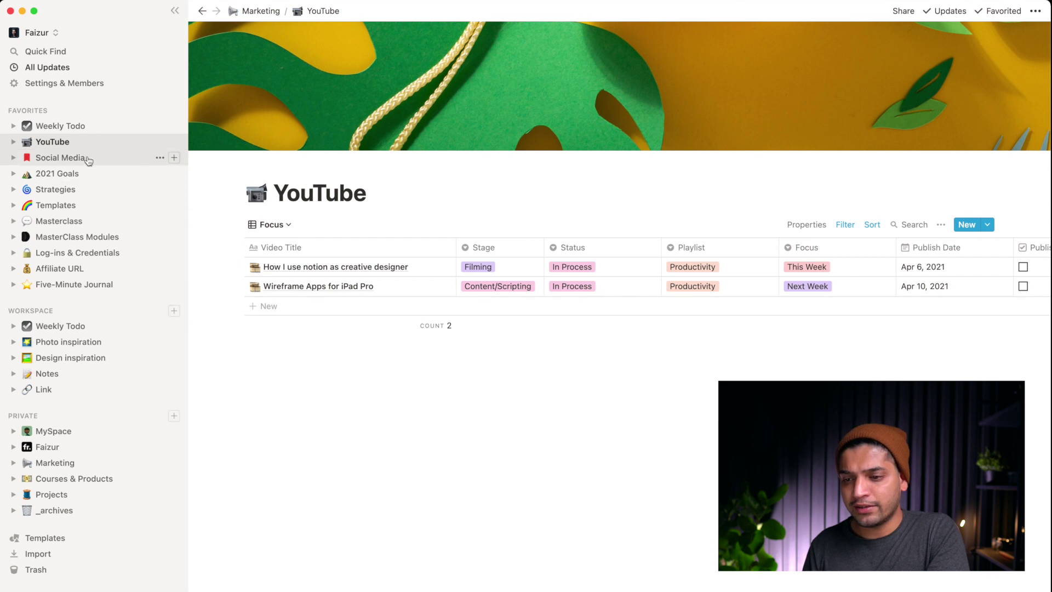
pyautogui.hscroll(8, 479, 387)
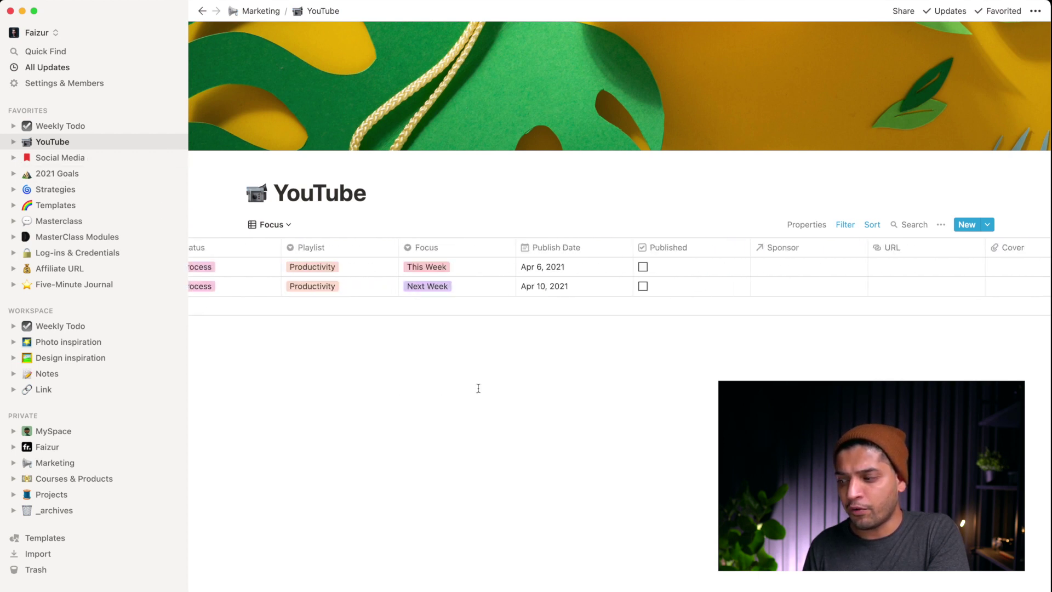
pyautogui.hscroll(-8, 479, 387)
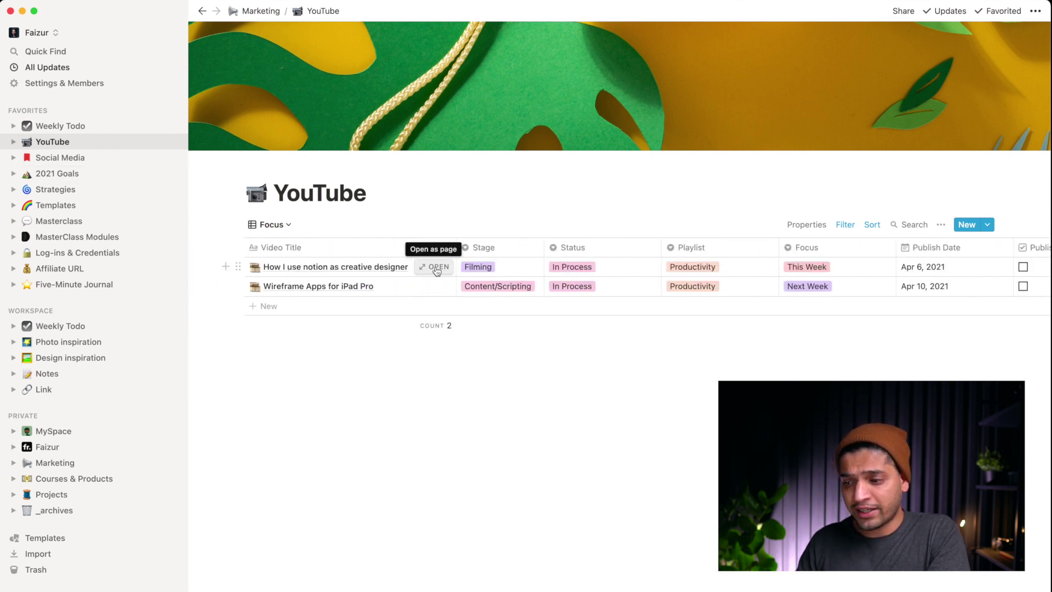
pyautogui.click(436, 268)
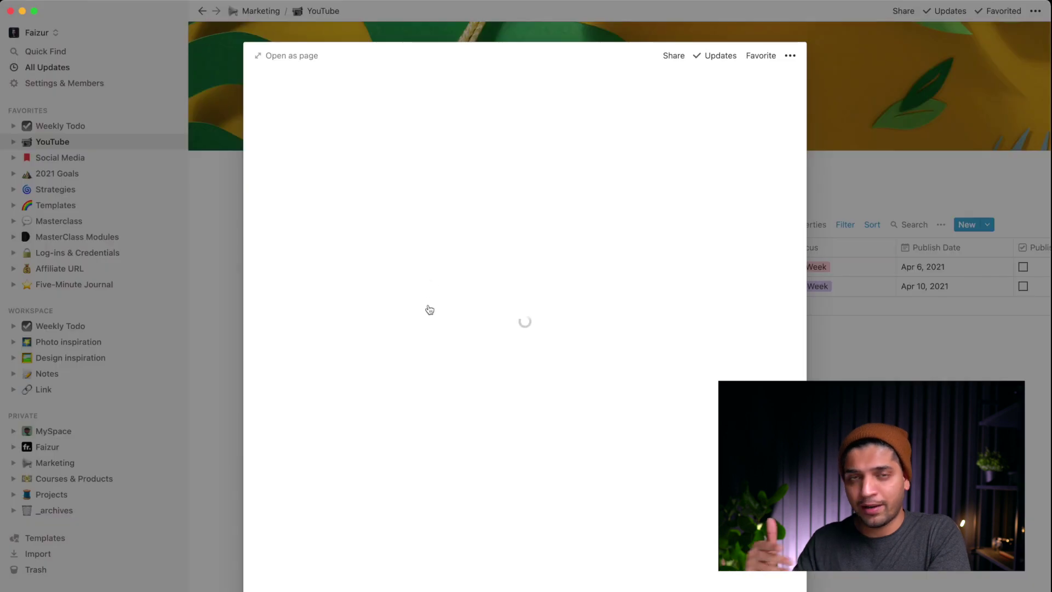
# Open the video entry as a full page and check its Stage, keeping Filming.
pyautogui.scroll(-2, 430, 310)
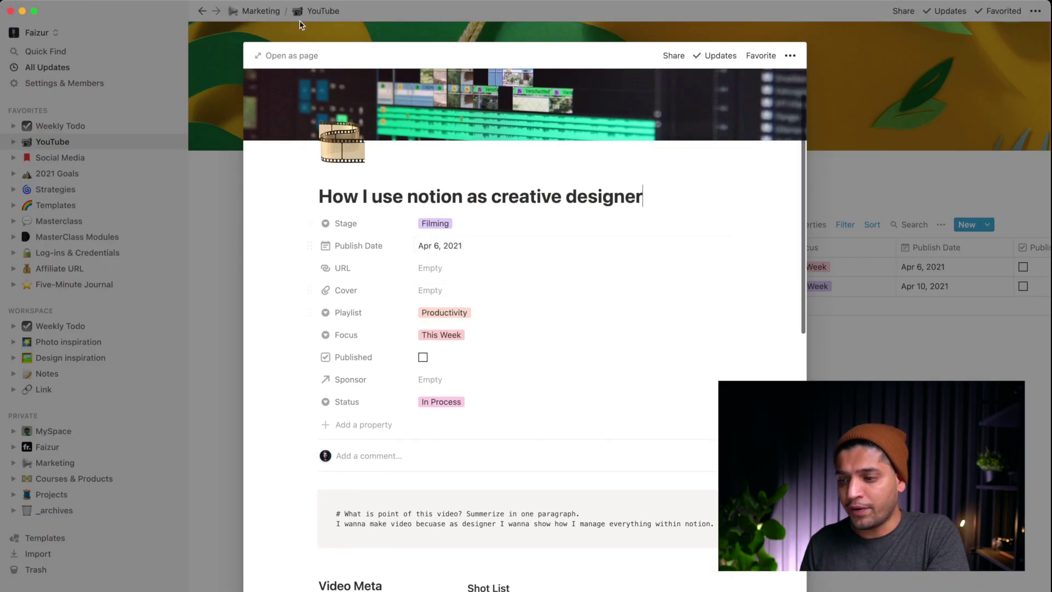
pyautogui.click(286, 55)
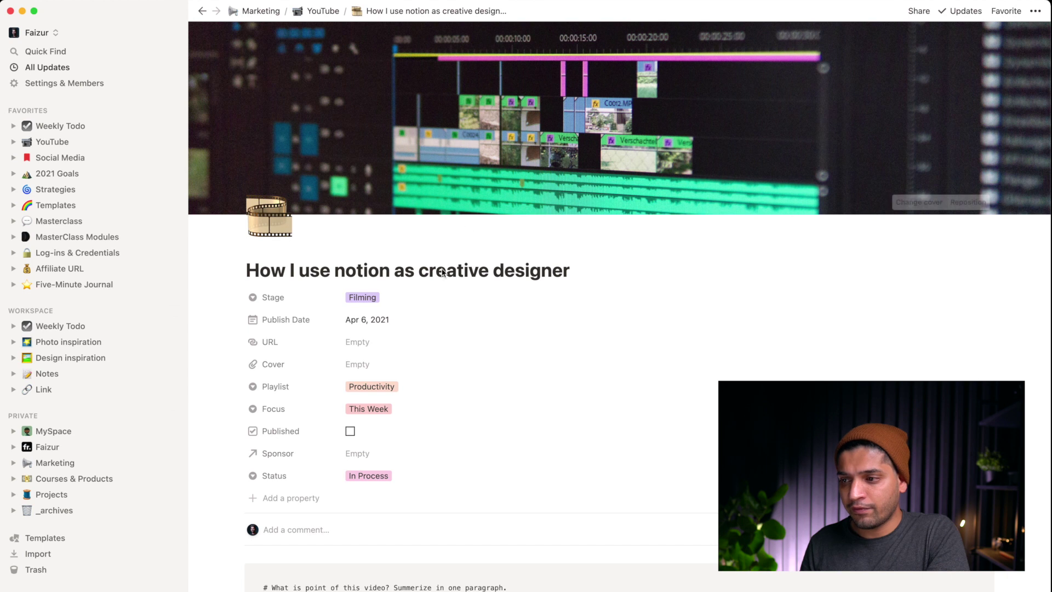
pyautogui.scroll(-4, 459, 240)
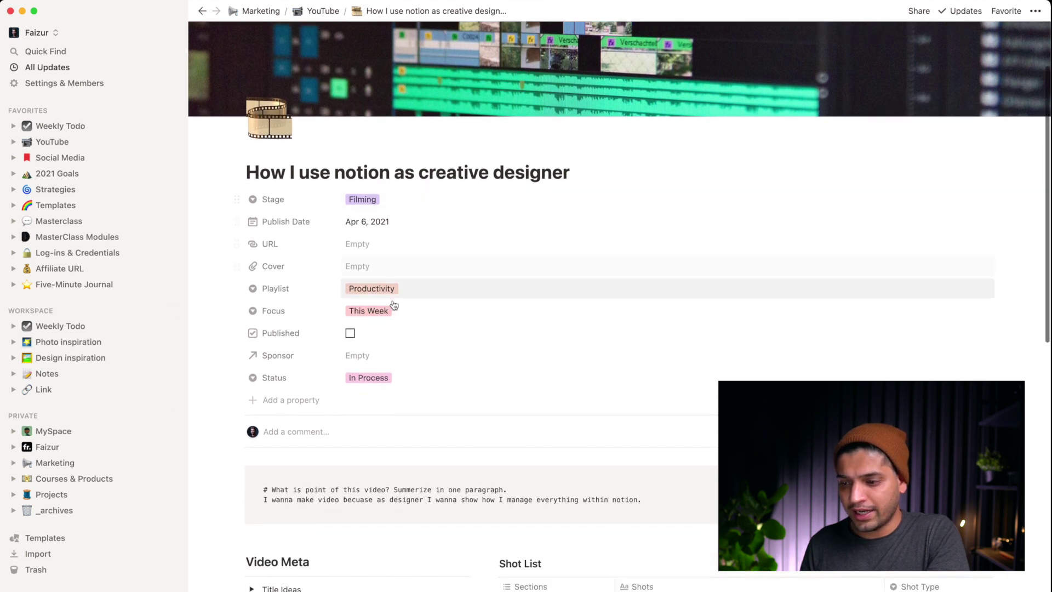
pyautogui.click(362, 201)
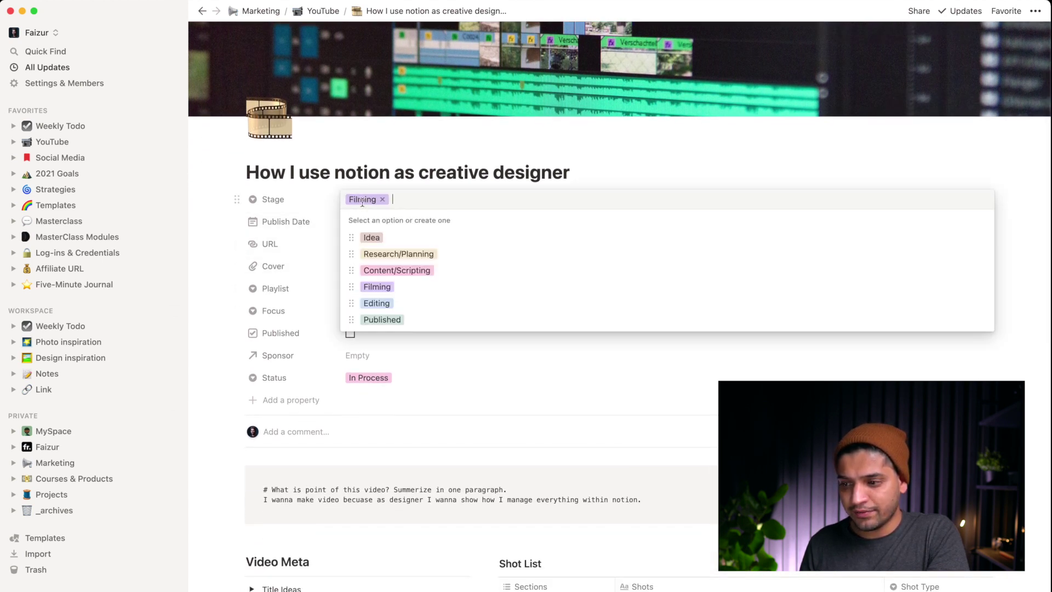
pyautogui.click(285, 296)
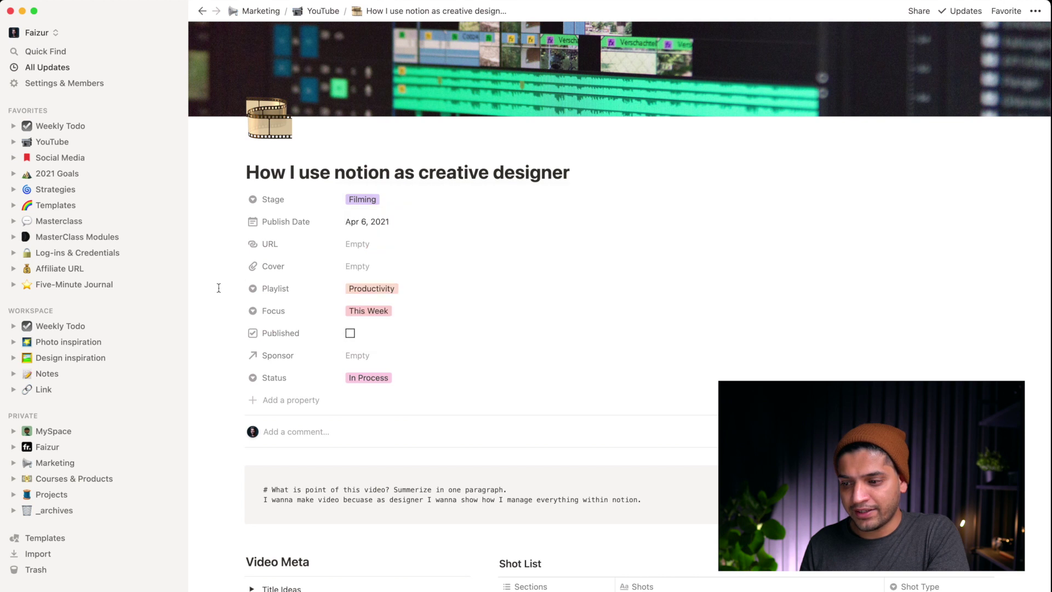
# Set the video's Playlist to Productivity.
pyautogui.click(370, 291)
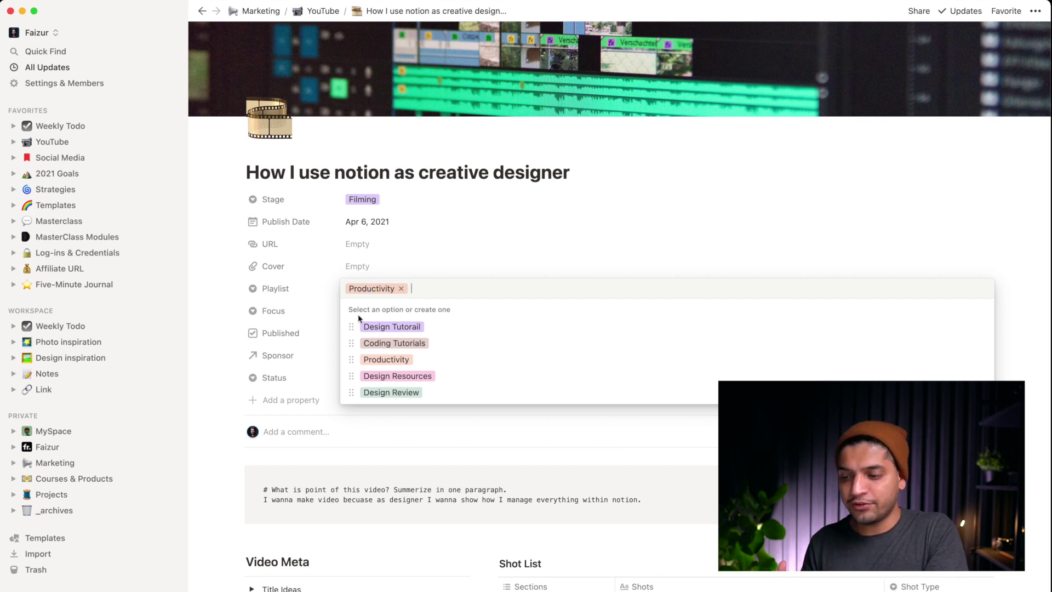
pyautogui.click(324, 300)
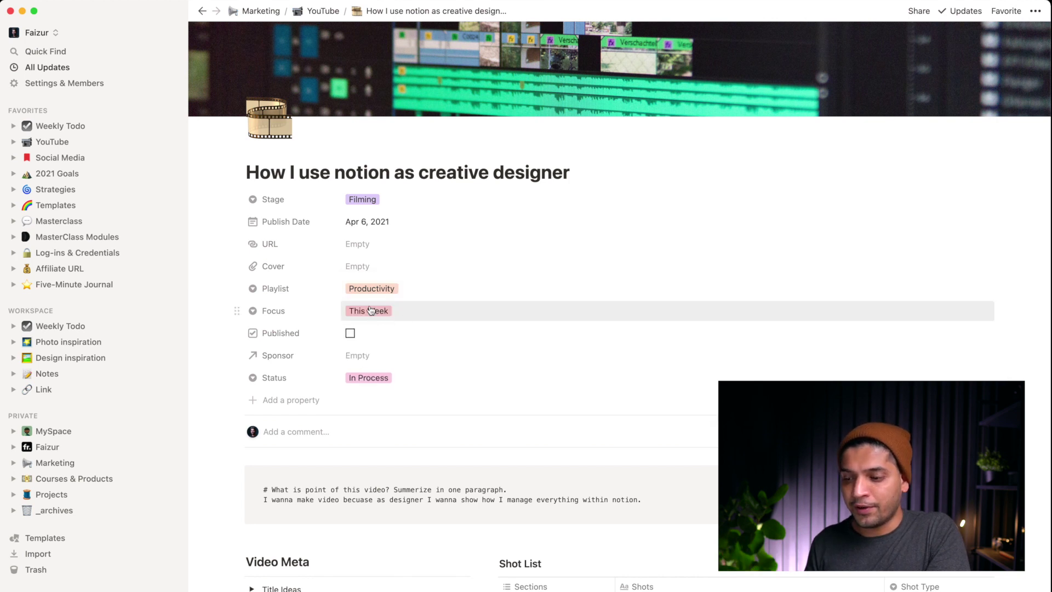
pyautogui.scroll(-5, 427, 389)
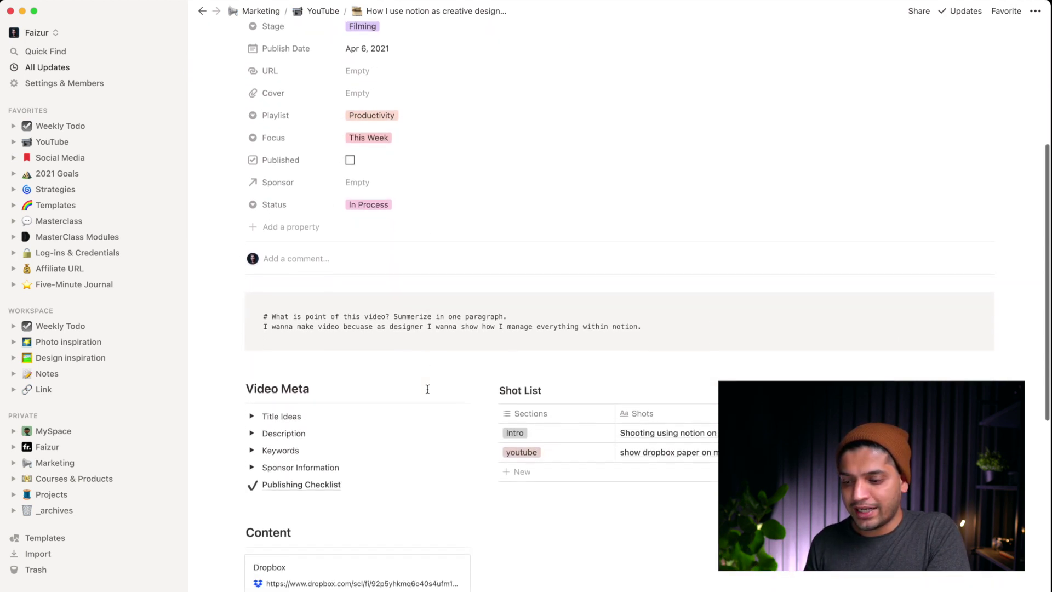
pyautogui.scroll(-3, 285, 332)
pyautogui.click(251, 263)
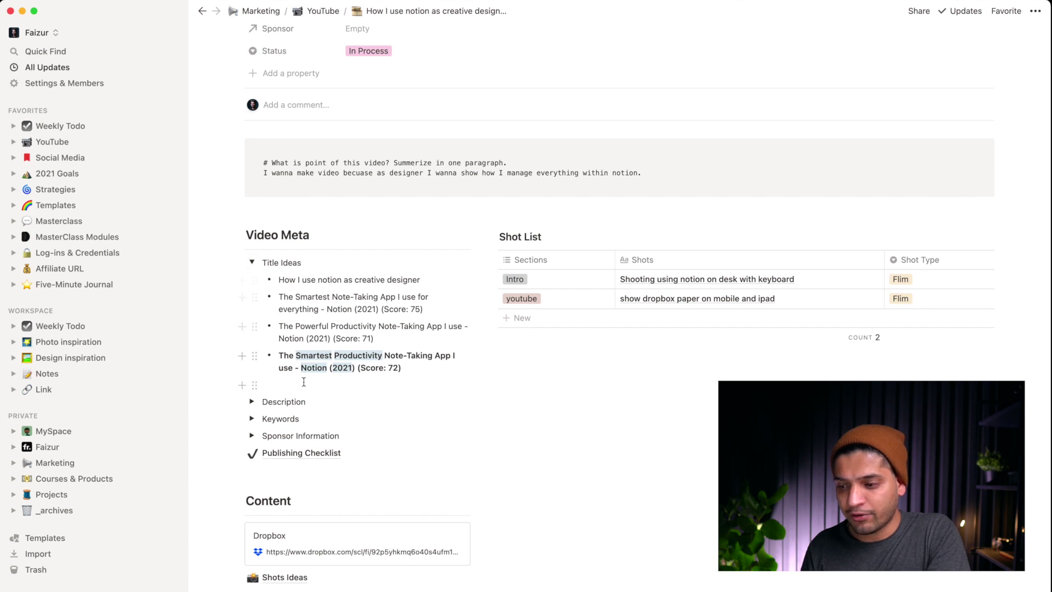
pyautogui.scroll(-1, 303, 381)
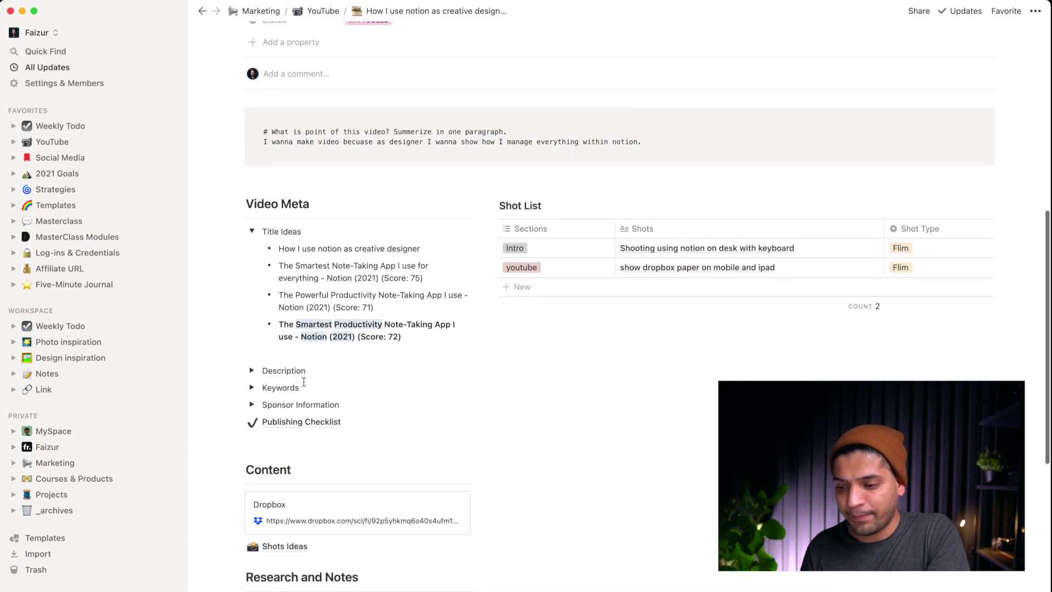
pyautogui.click(252, 387)
pyautogui.scroll(-3, 279, 422)
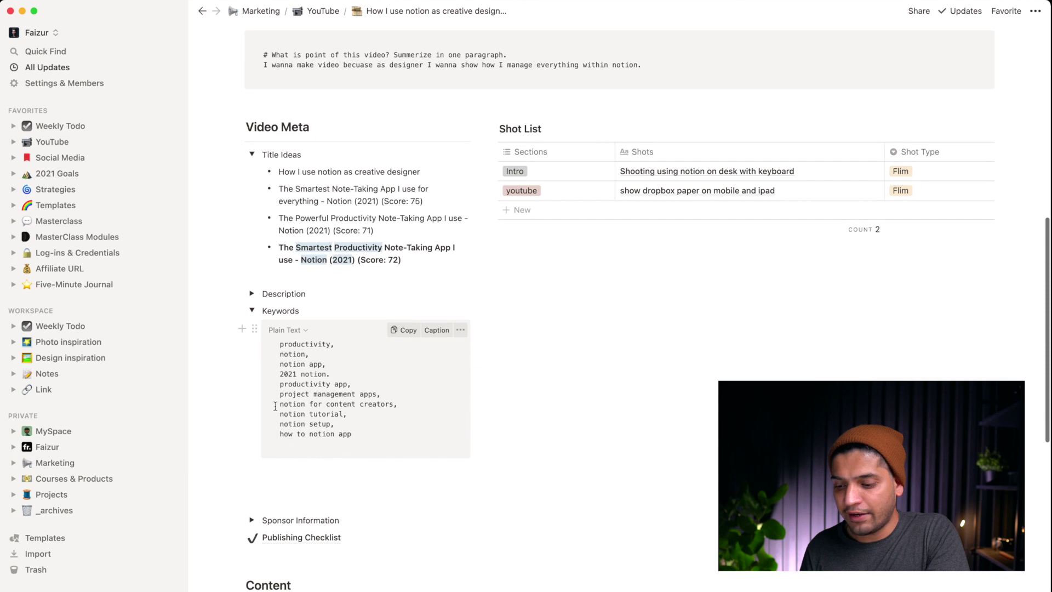
pyautogui.click(252, 312)
pyautogui.click(250, 156)
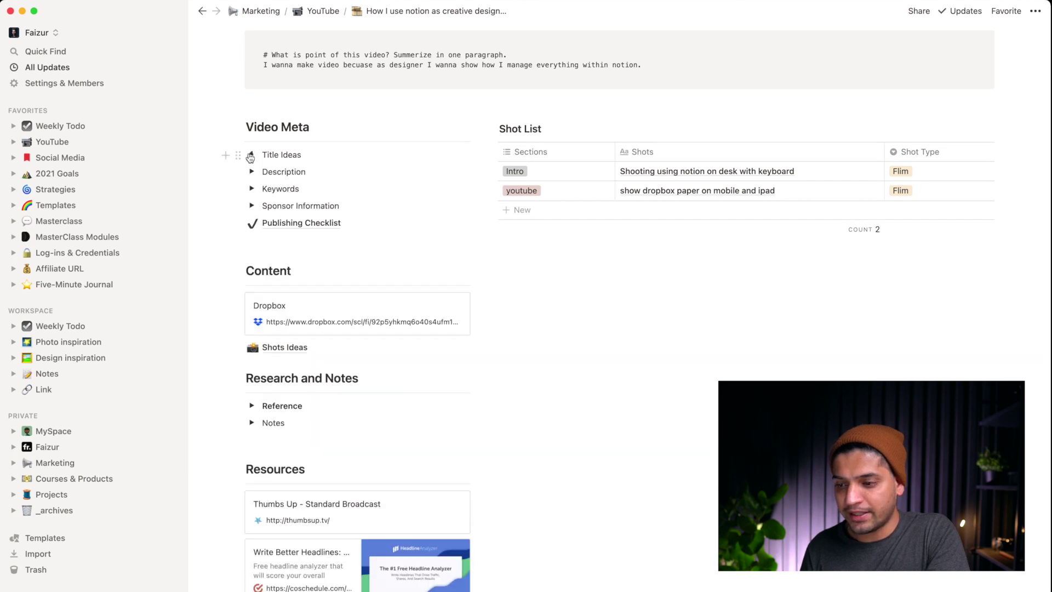
pyautogui.scroll(-2, 337, 328)
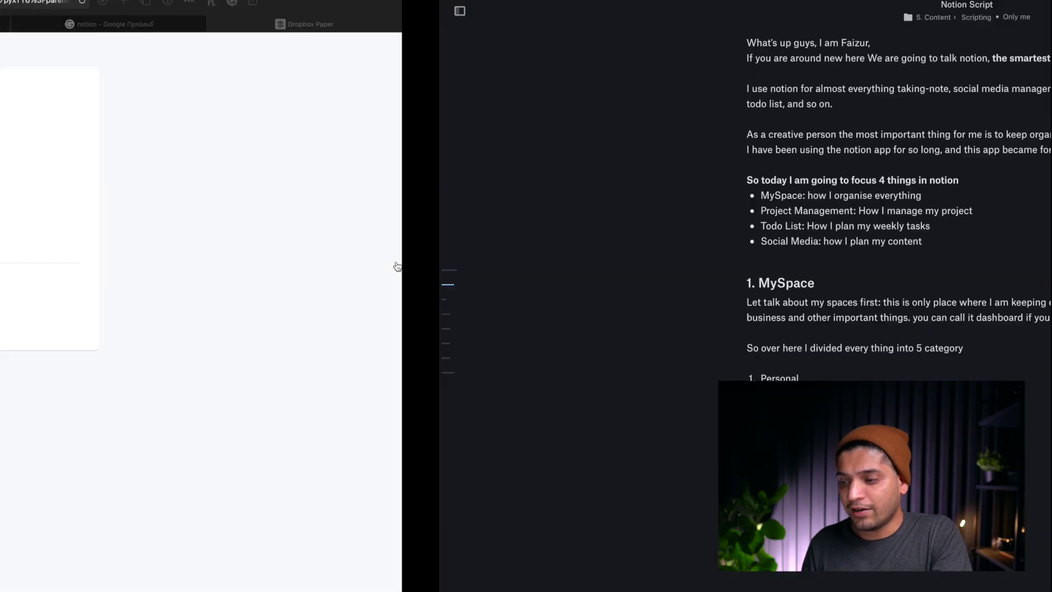
# Read the Notion Script outline in Dropbox Paper, then switch desktops back to Notion.
pyautogui.scroll(3, 517, 164)
pyautogui.scroll(-2, 516, 166)
pyautogui.scroll(-10, 516, 166)
pyautogui.scroll(-7, 516, 166)
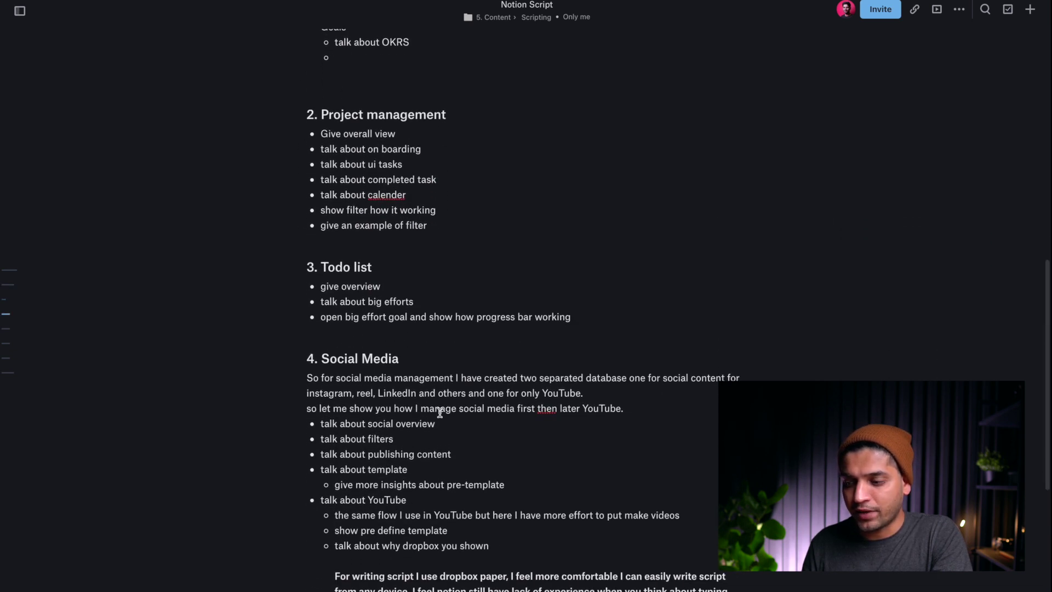
pyautogui.scroll(-5, 481, 352)
pyautogui.hotkey('ctrl', 'Left')
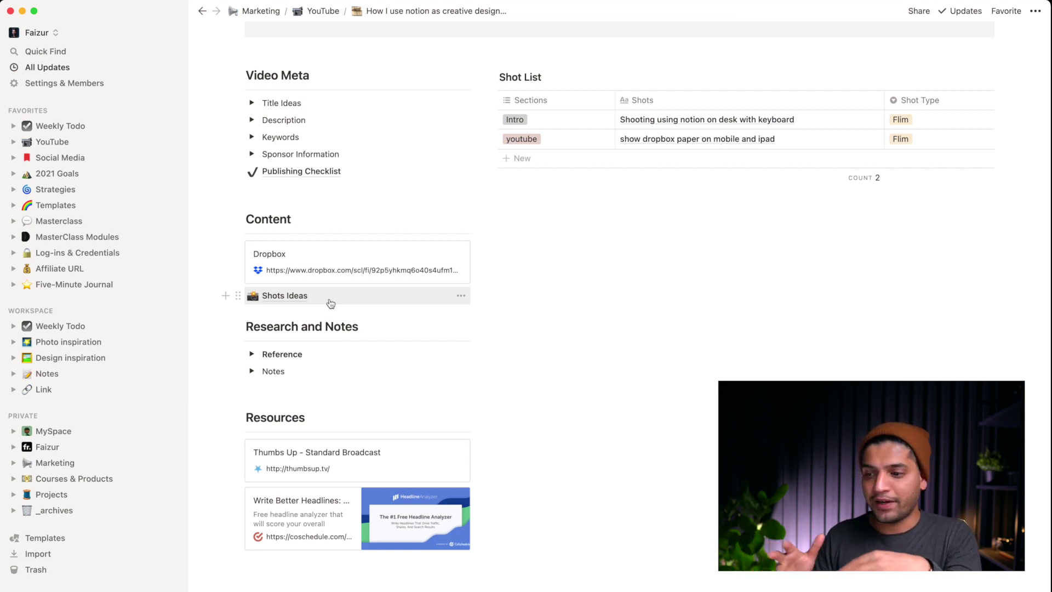
# Scroll through the creative designer video page, then return via the YouTube breadcrumb.
pyautogui.scroll(-1, 329, 487)
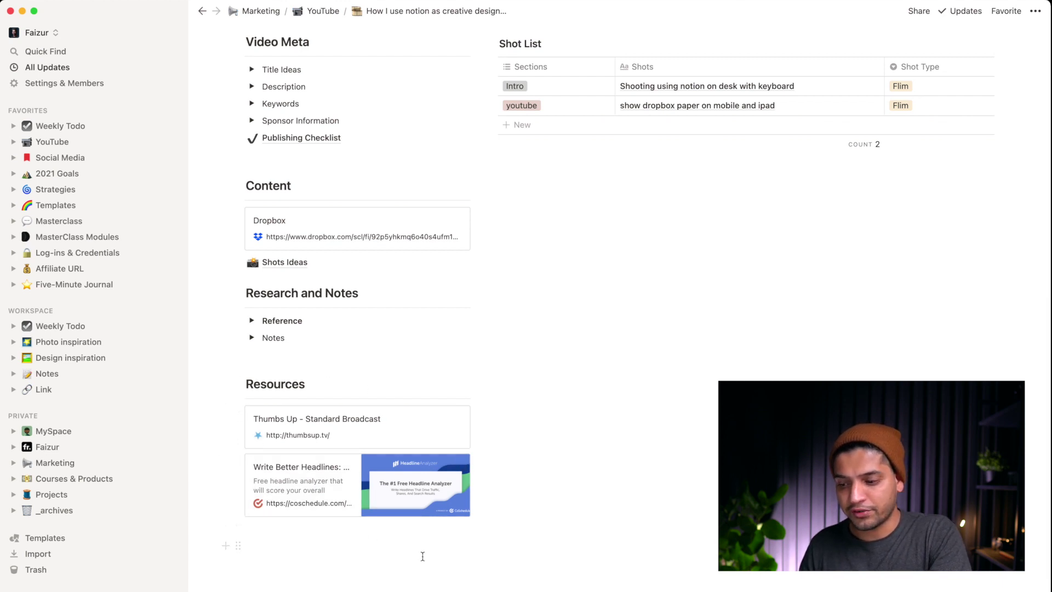
pyautogui.scroll(10, 486, 270)
pyautogui.scroll(-5, 619, 366)
pyautogui.scroll(-3, 619, 366)
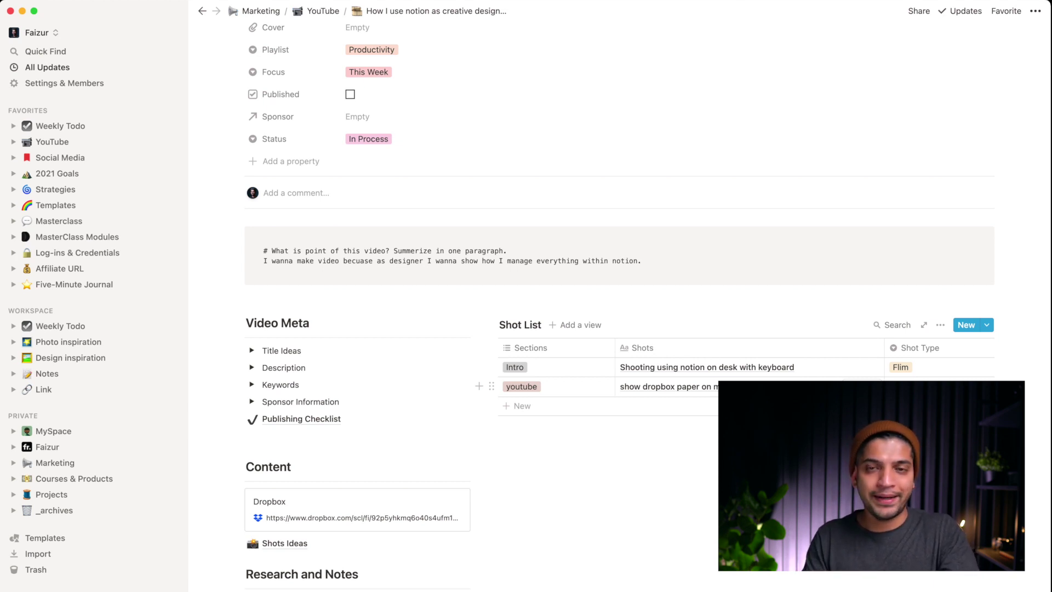
pyautogui.scroll(4, 581, 380)
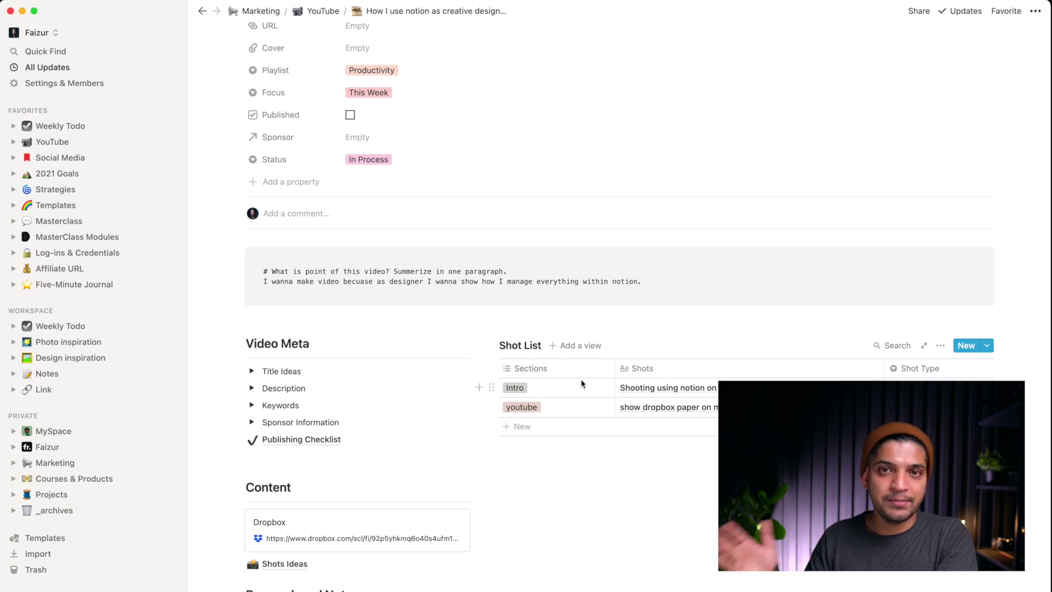
pyautogui.scroll(7, 581, 379)
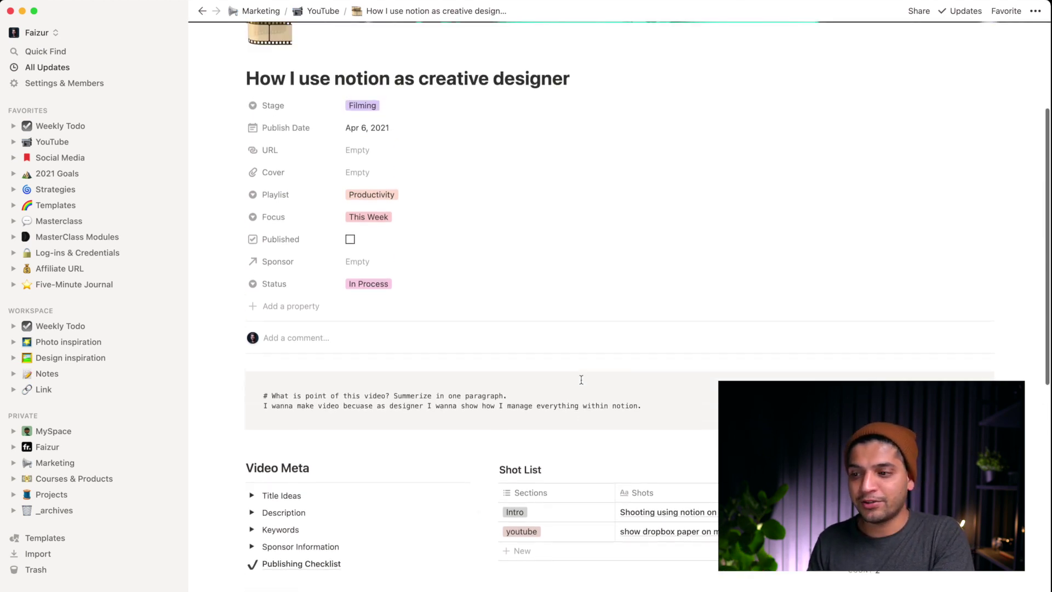
pyautogui.click(323, 11)
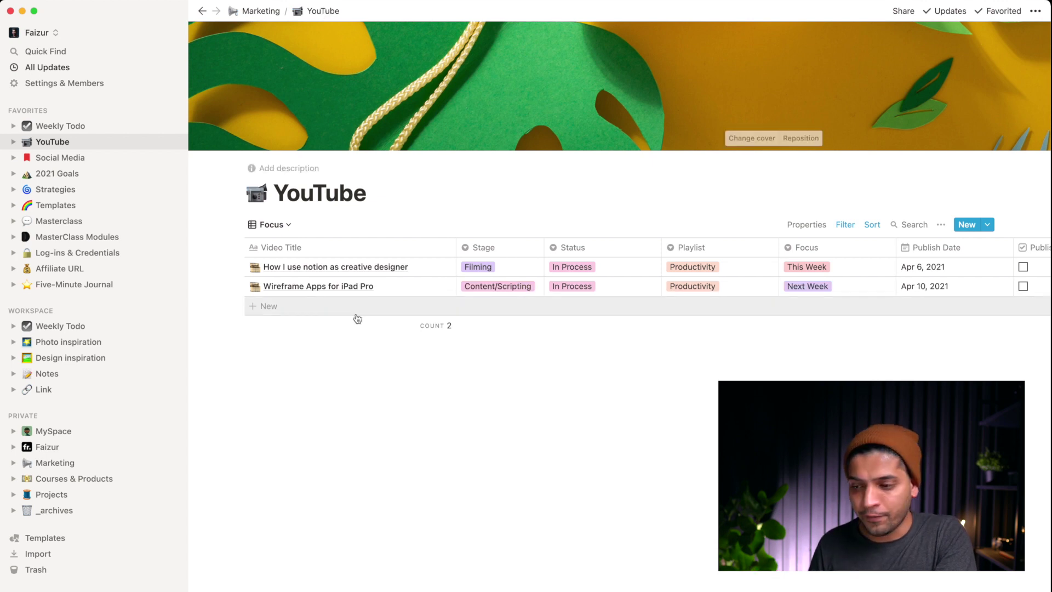
# Add a new row titled 'new video' to the YouTube database.
pyautogui.moveTo(339, 290); pyautogui.dragTo(324, 358)
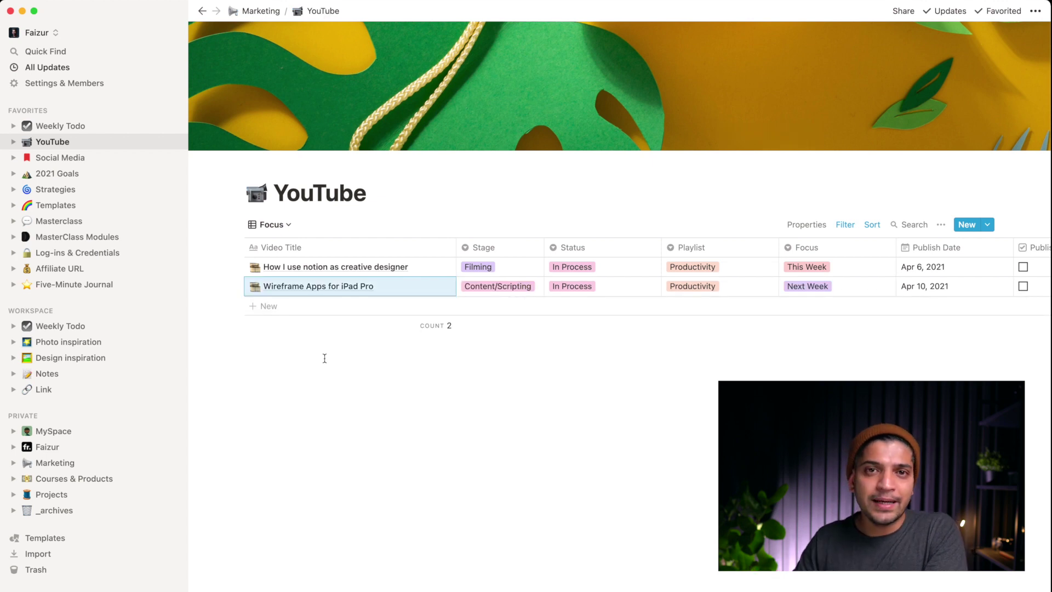
pyautogui.click(296, 313)
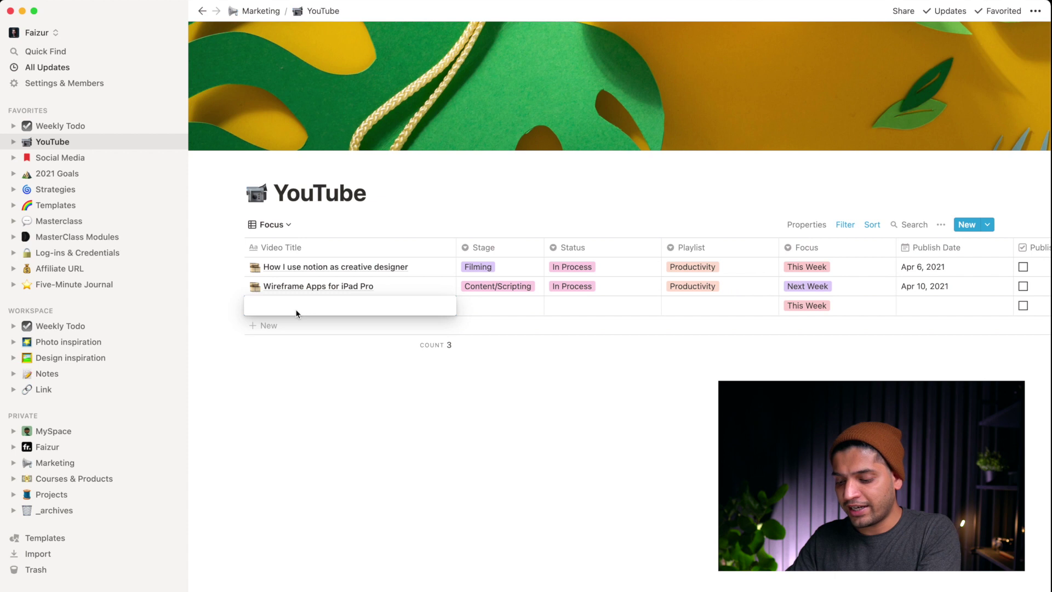
pyautogui.write('new video')
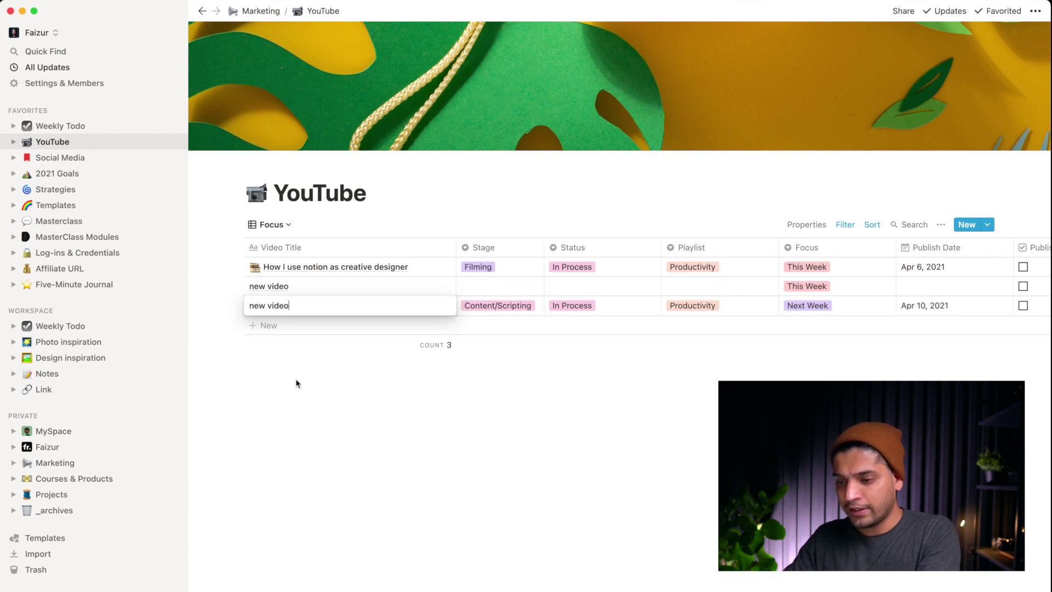
pyautogui.press('Escape')
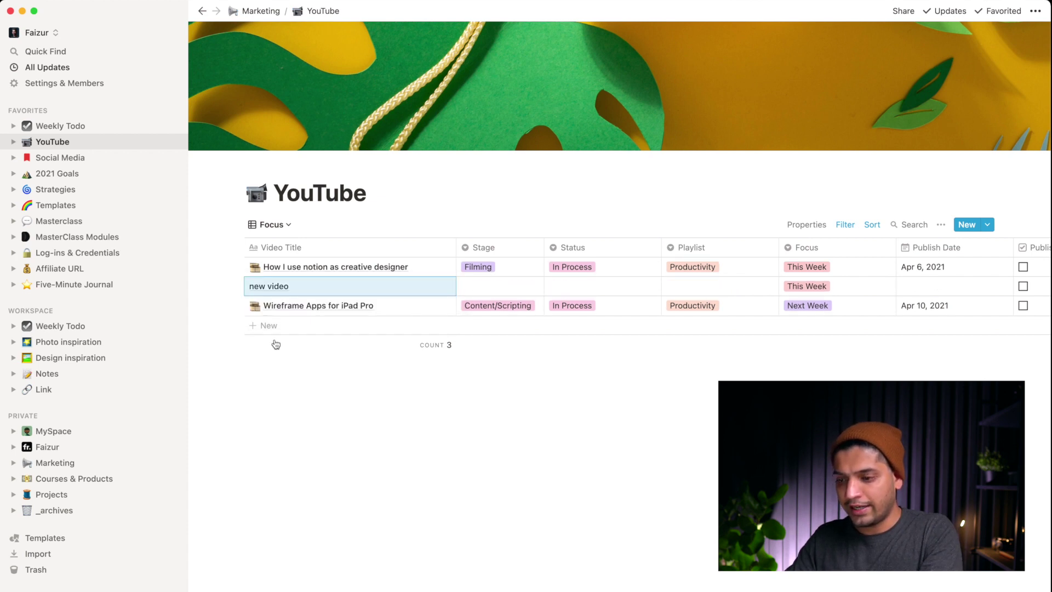
# Open the new video entry and fill it from the YouTube Template.
pyautogui.click(433, 286)
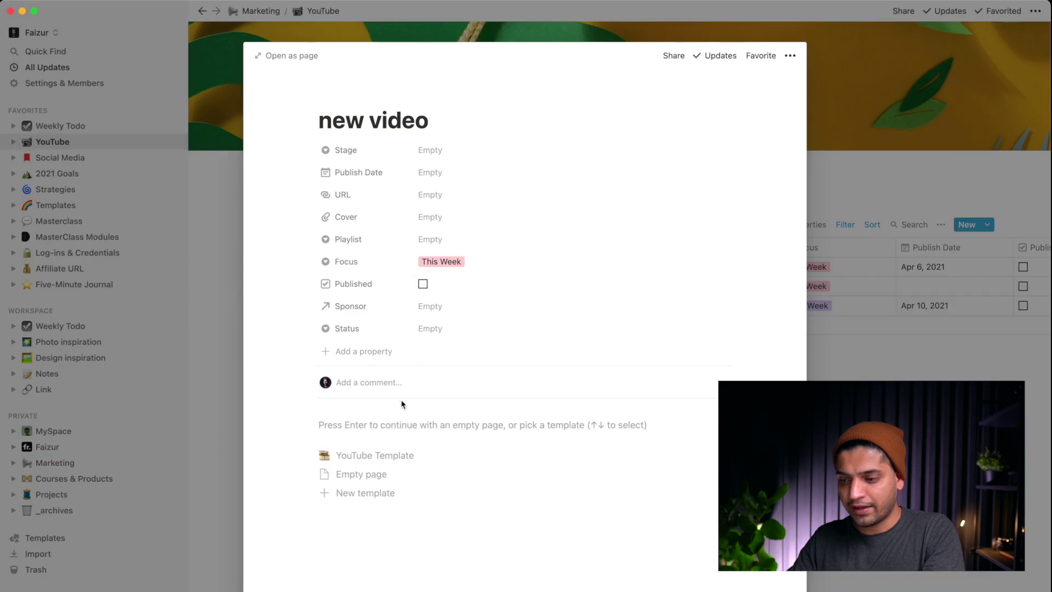
pyautogui.click(382, 456)
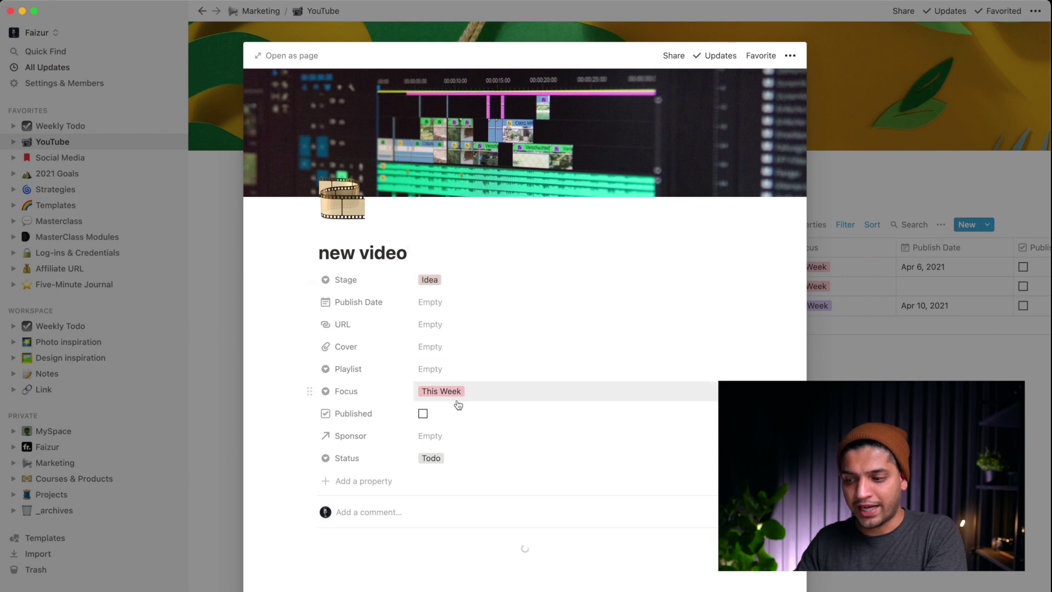
pyautogui.scroll(-5, 458, 404)
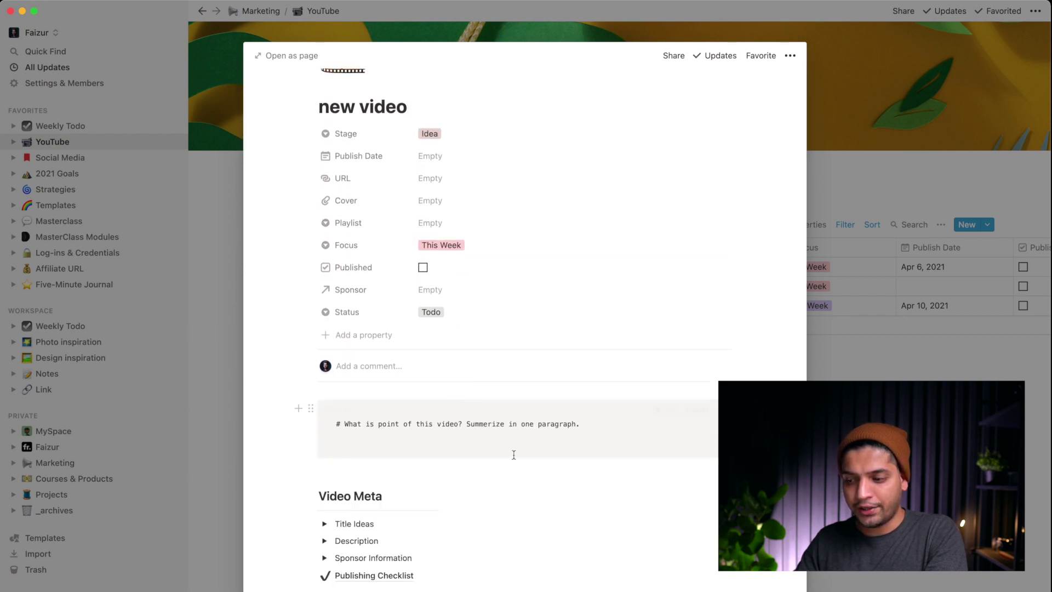
pyautogui.scroll(-12, 507, 448)
pyautogui.scroll(-5, 513, 459)
pyautogui.scroll(15, 737, 235)
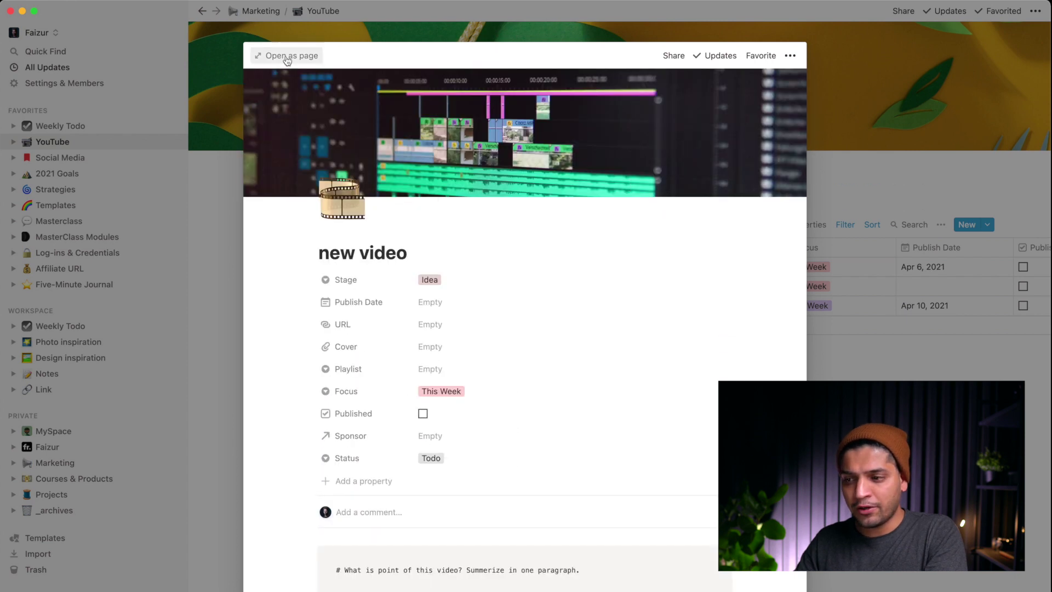
# Expand the new video entry, view its Shot List & B-rolls table full page, then return to the video page.
pyautogui.click(286, 56)
pyautogui.scroll(-7, 438, 278)
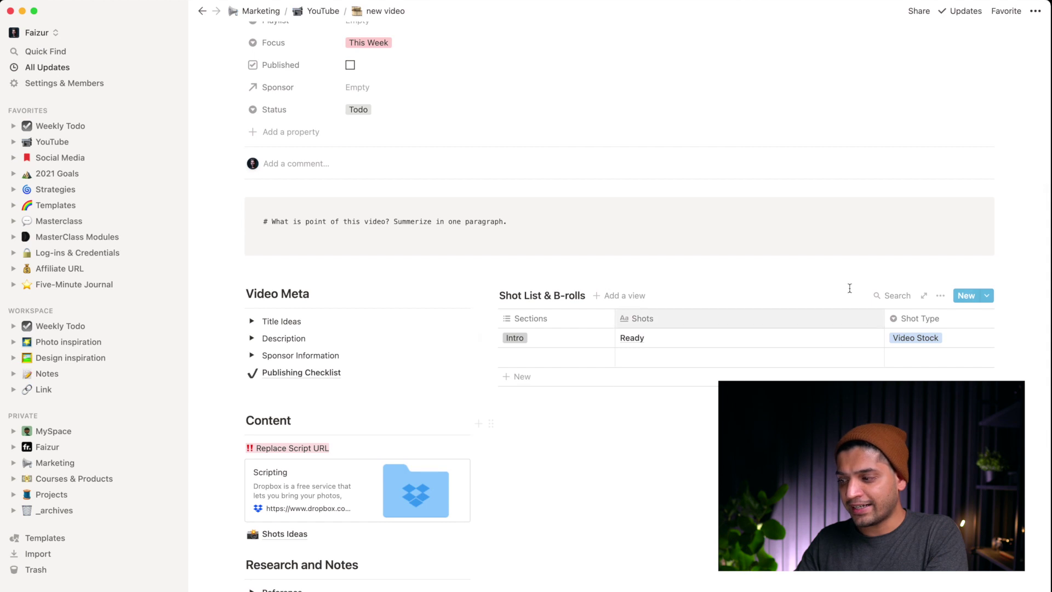
pyautogui.click(924, 296)
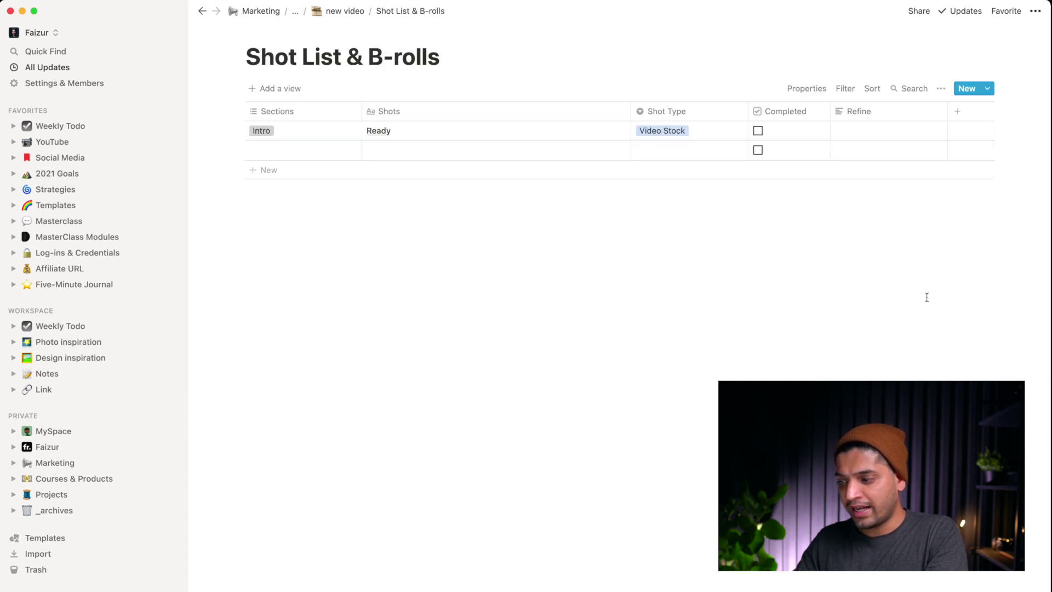
pyautogui.click(341, 13)
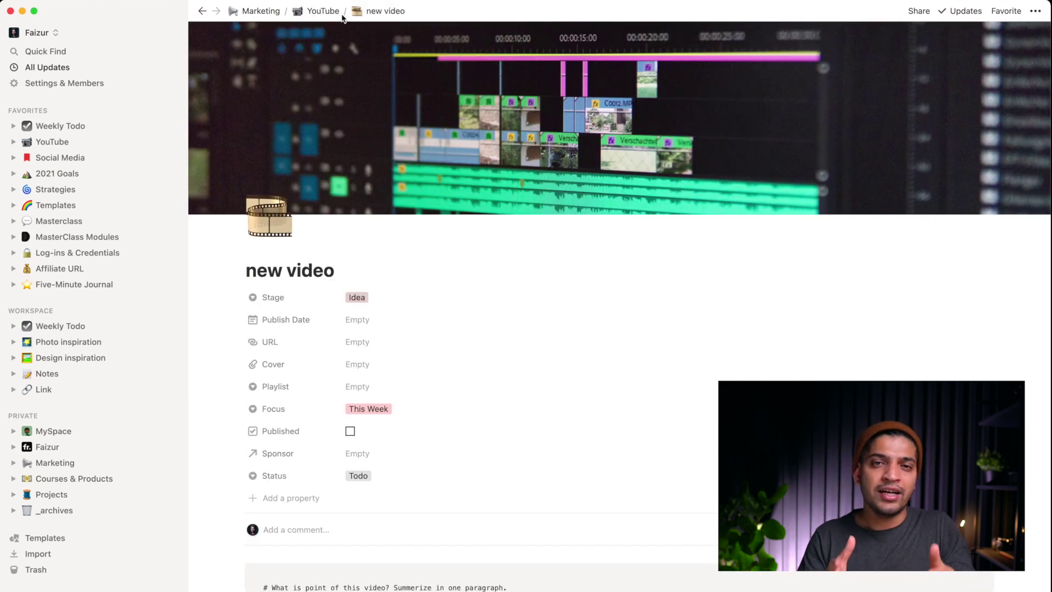